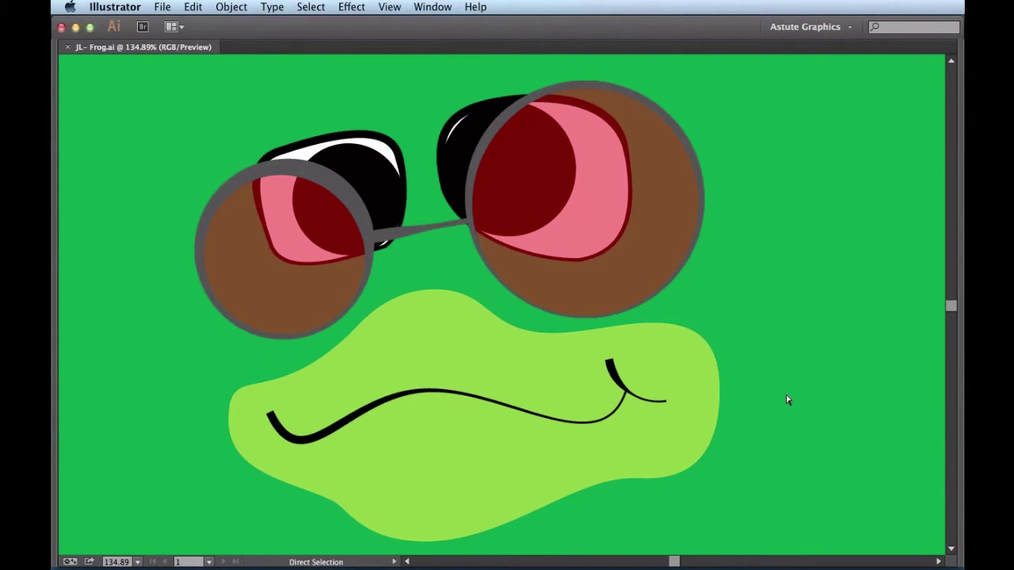
Delete all the existing frog artwork, including its green background, leaving an empty artboard.
key("Delete")
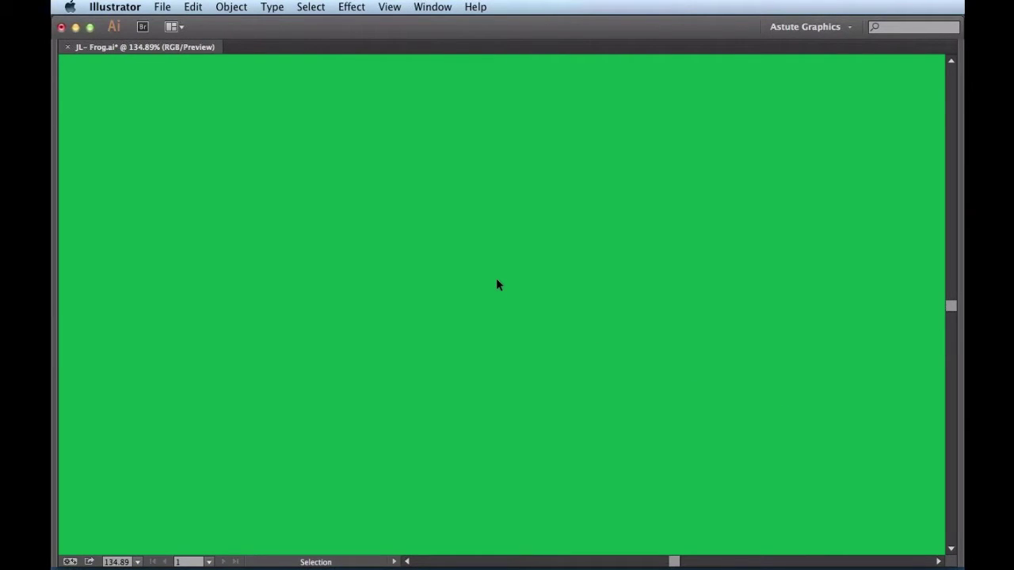
key("a")
key("alt")
key("v")
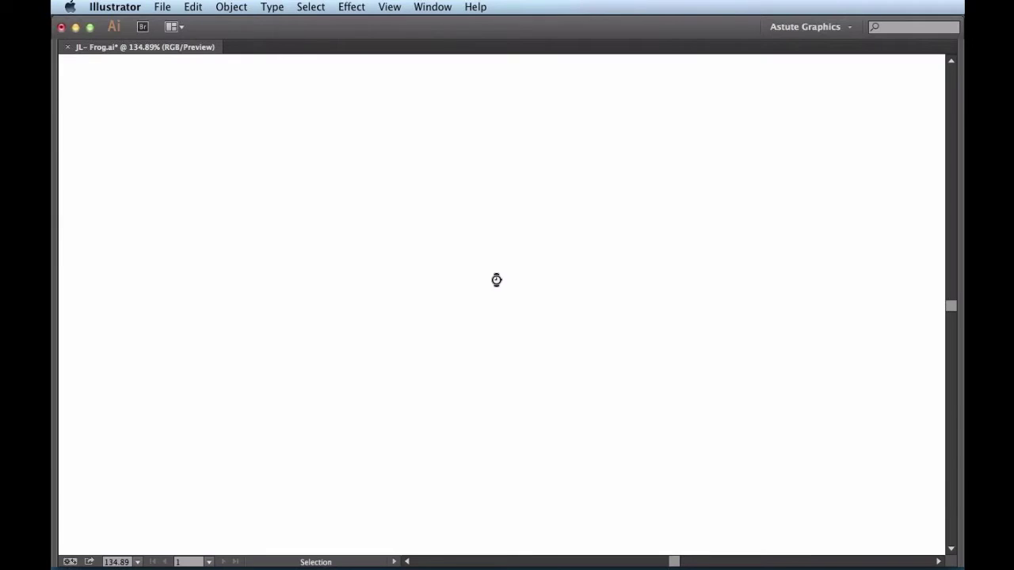
key("a")
key("super+1")
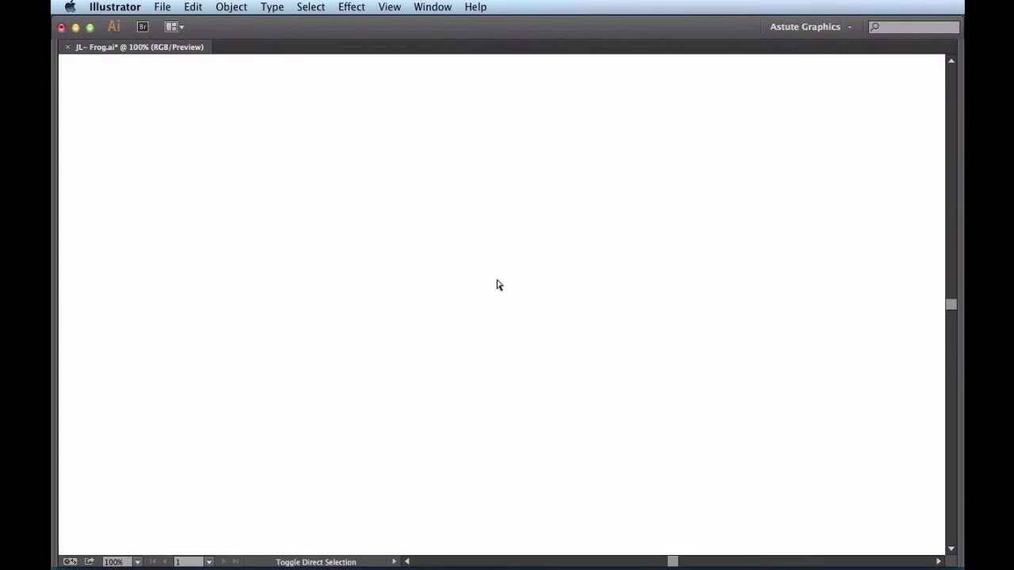
Restore the hidden panels, collapse the open Appearance and Swatches panels, and accept the Autosaviour settings unchanged.
key("Tab")
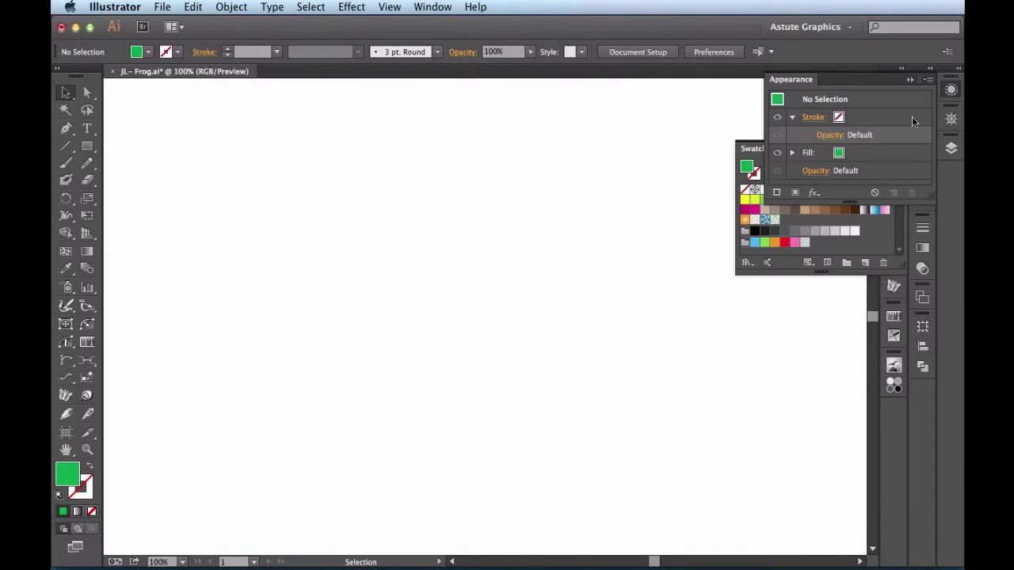
left_click(951, 89)
left_click(923, 161)
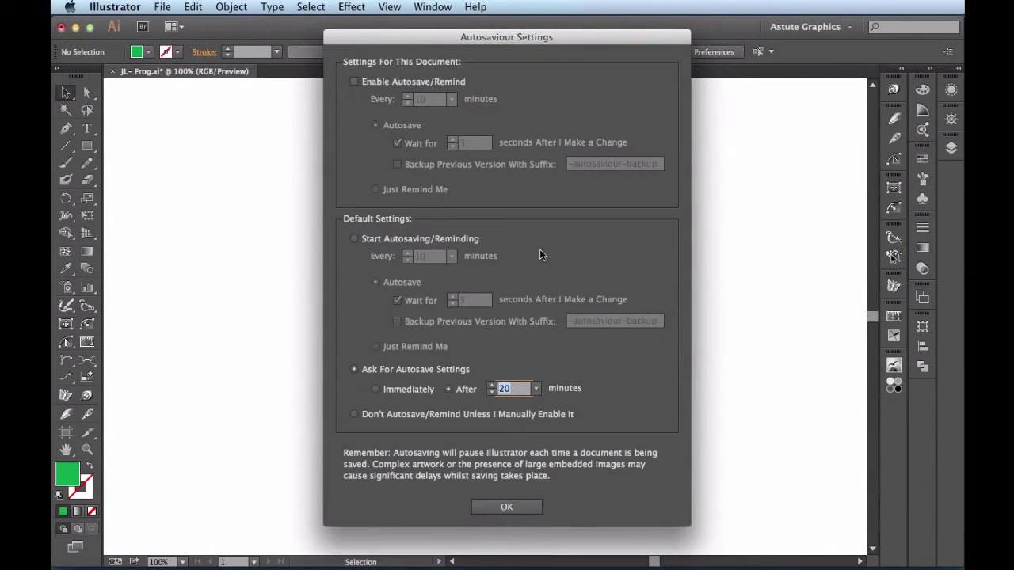
left_click(496, 508)
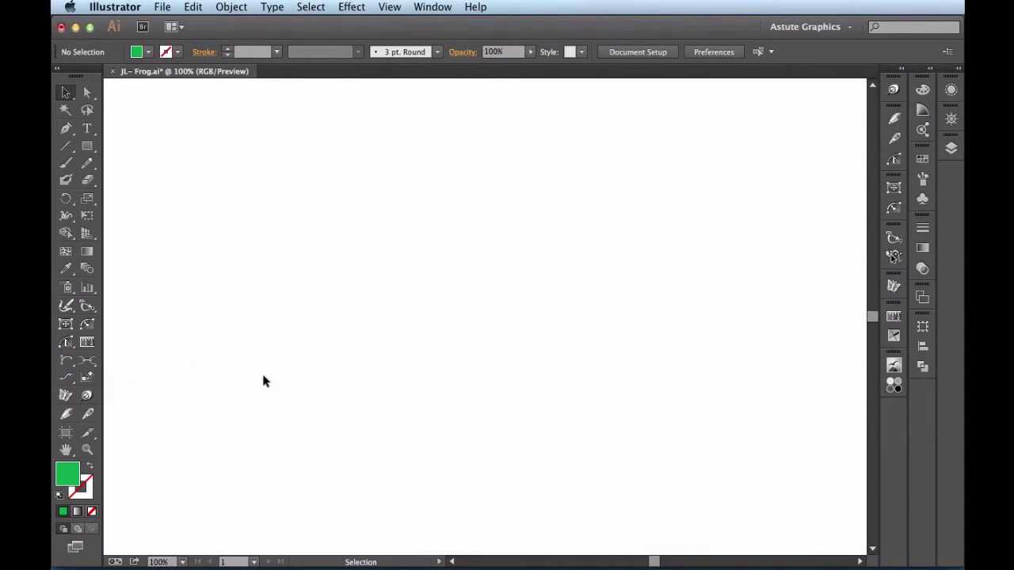
Draw a smaller and a larger circle side by side with Circle by 2 or 3 points, using default white fill and black stroke.
left_click(67, 363)
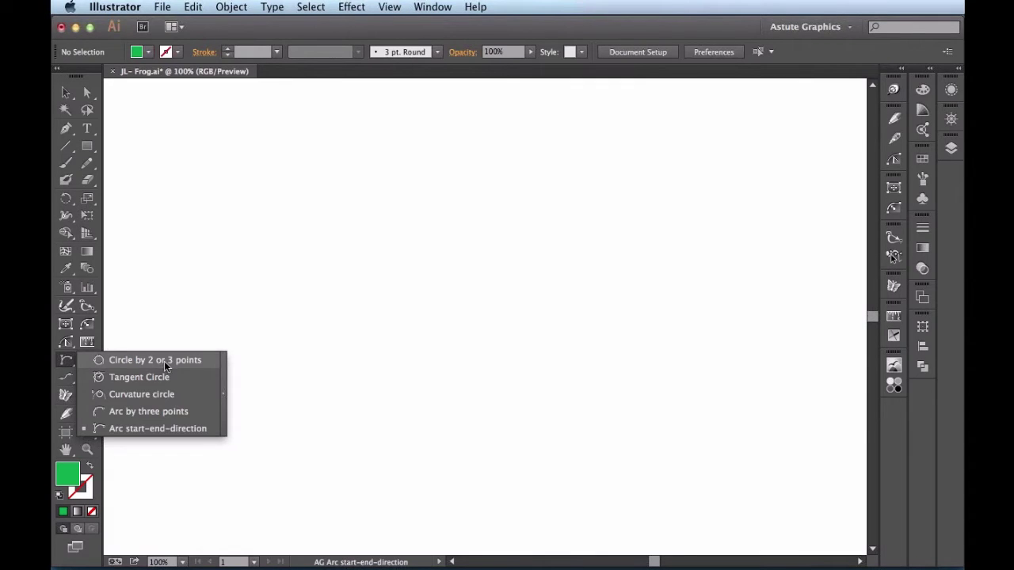
left_click(164, 361)
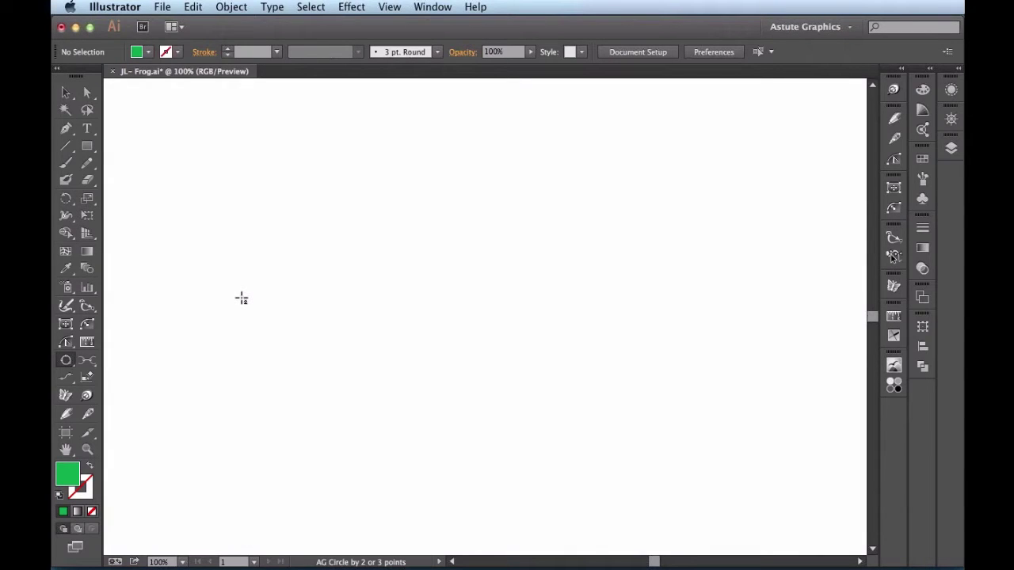
mouse_move(241, 298)
left_mouse_down()
mouse_move(331, 255)
mouse_move(376, 256)
mouse_move(376, 267)
mouse_move(392, 269)
left_mouse_up()
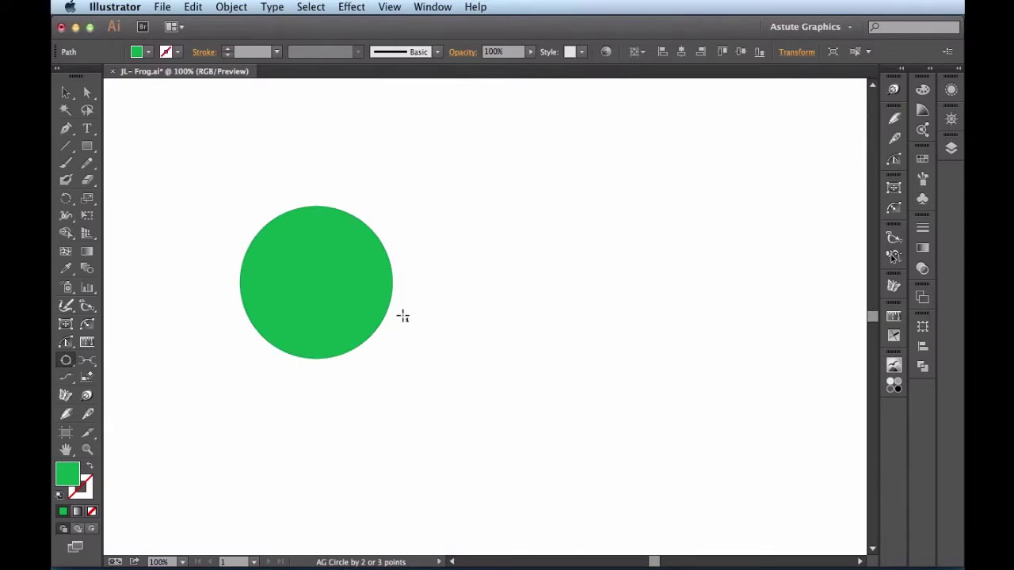
key("d")
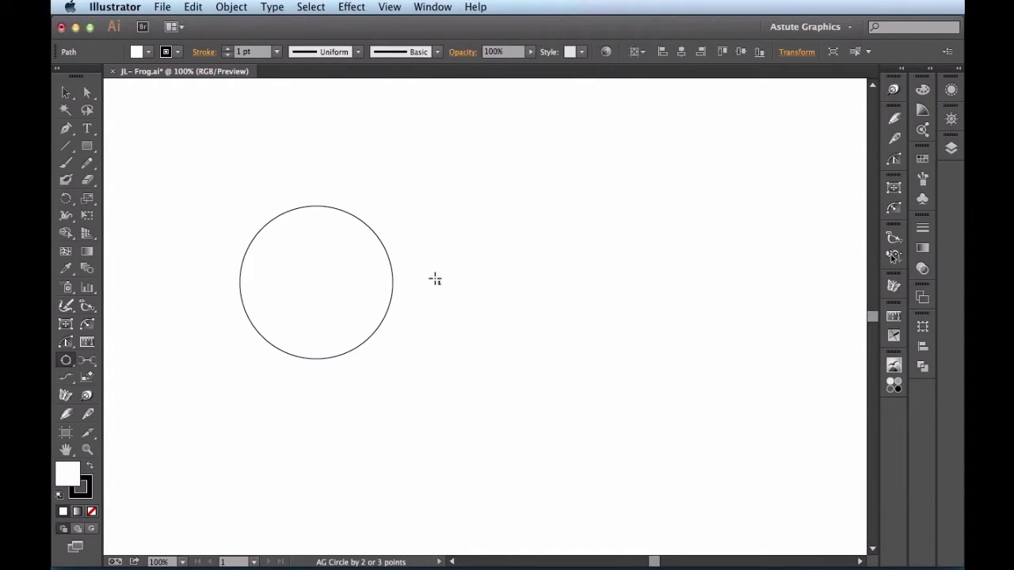
left_click_drag(435, 278, 658, 239)
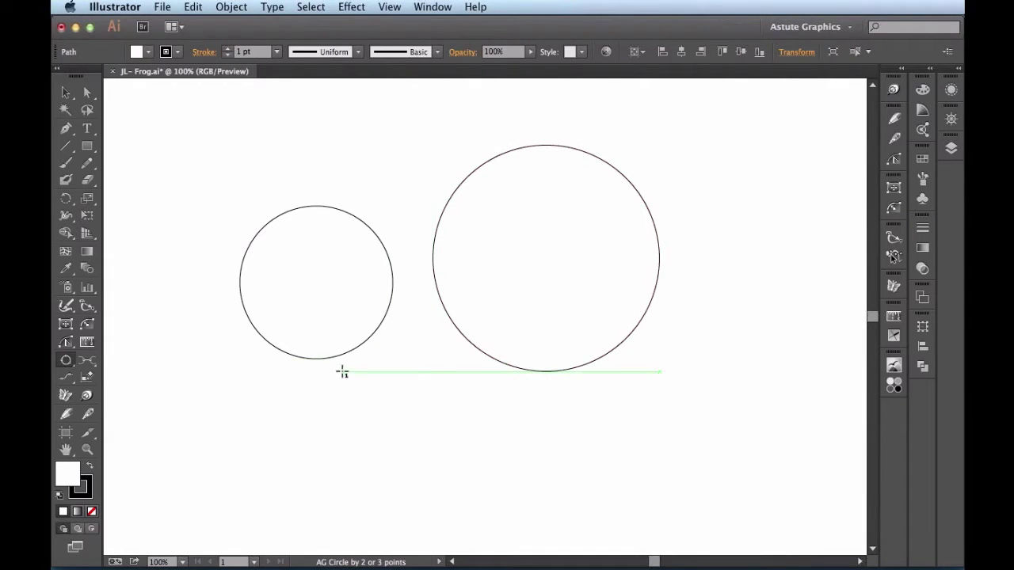
left_click_drag(317, 361, 430, 443)
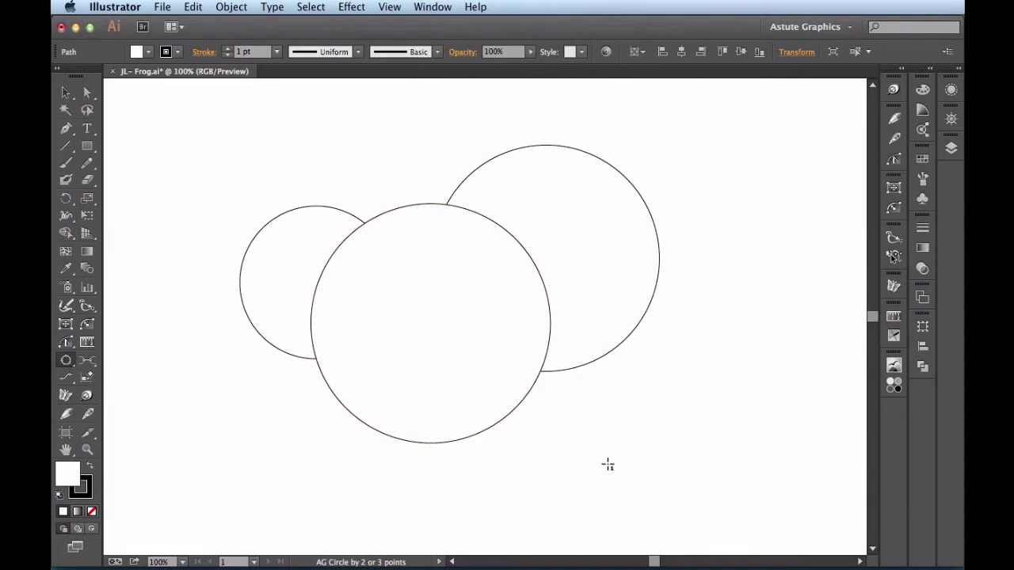
key("super")
key("Delete")
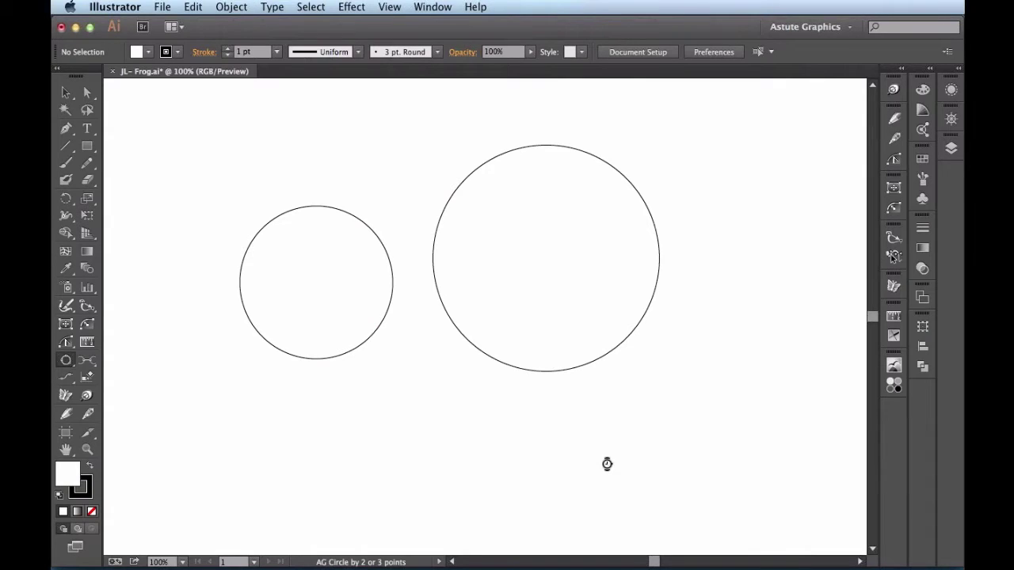
Reshape the smaller circle into an irregular rounded eye outline by moving its anchor points and handles with the PathScribe tool.
left_click(66, 341)
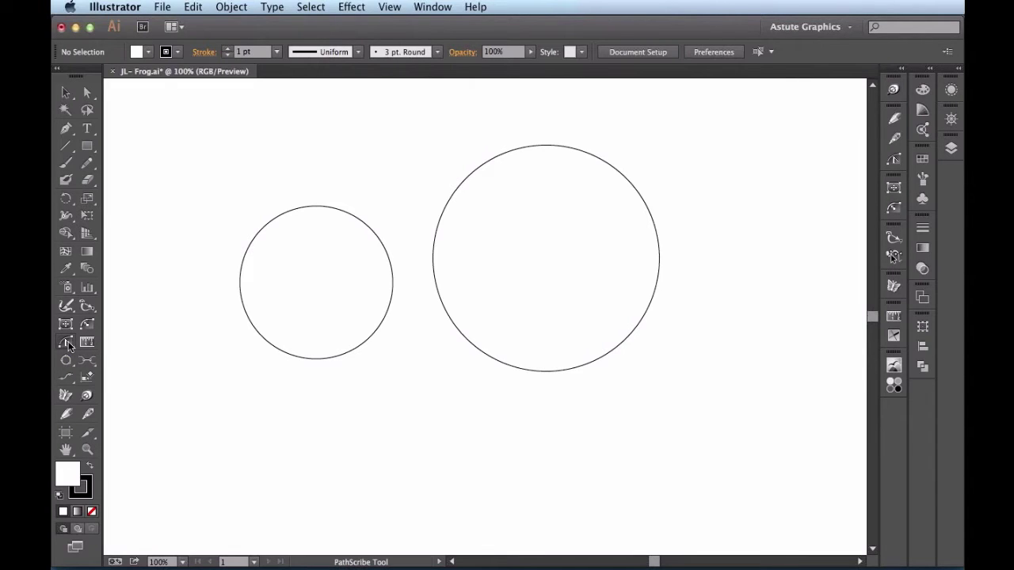
left_click_drag(203, 382, 404, 197)
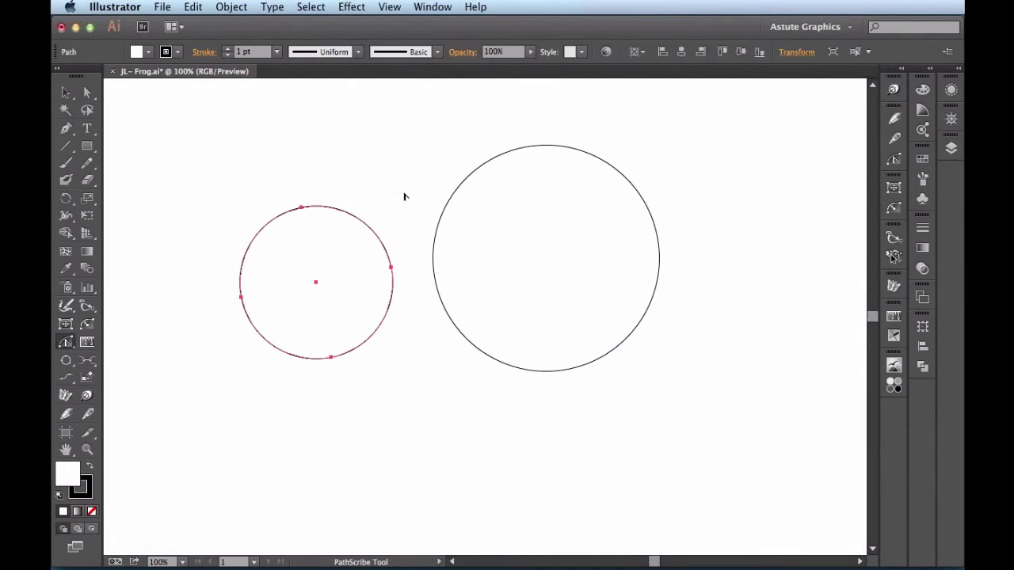
left_click(303, 207)
left_click_drag(302, 210, 335, 196)
left_click_drag(213, 282, 274, 315)
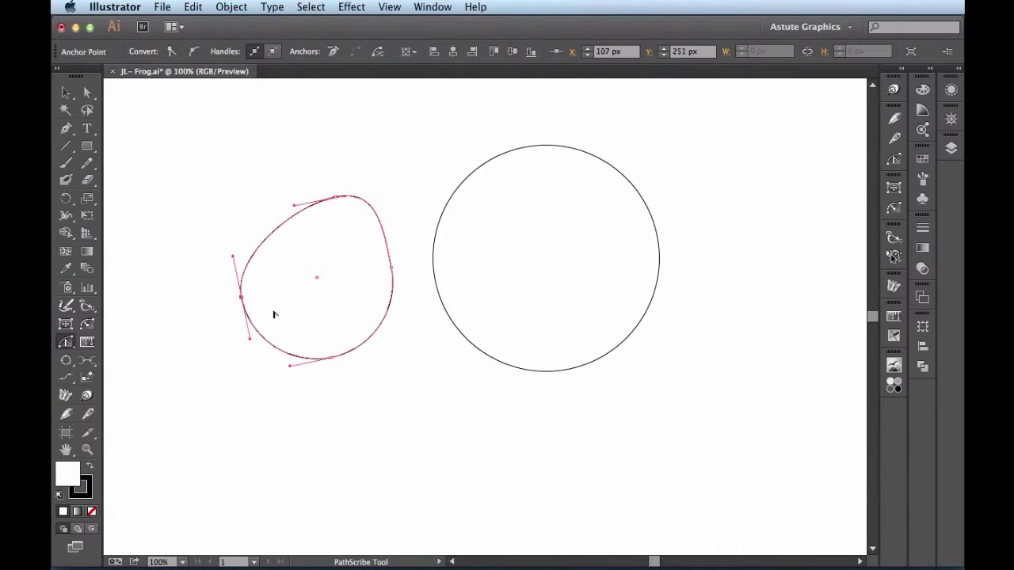
left_click(221, 298)
left_click_drag(212, 293, 247, 277)
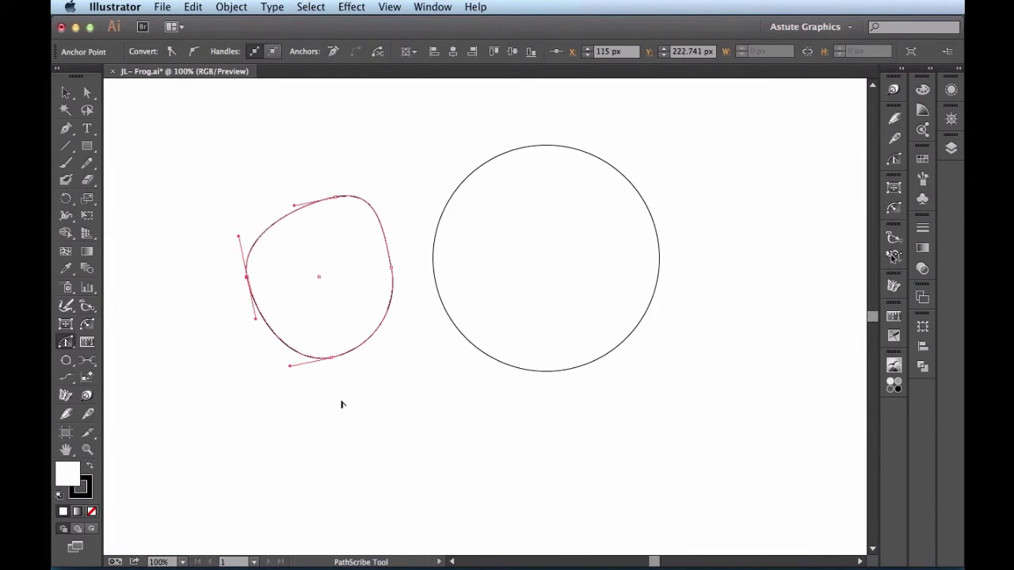
left_click_drag(356, 385, 317, 342)
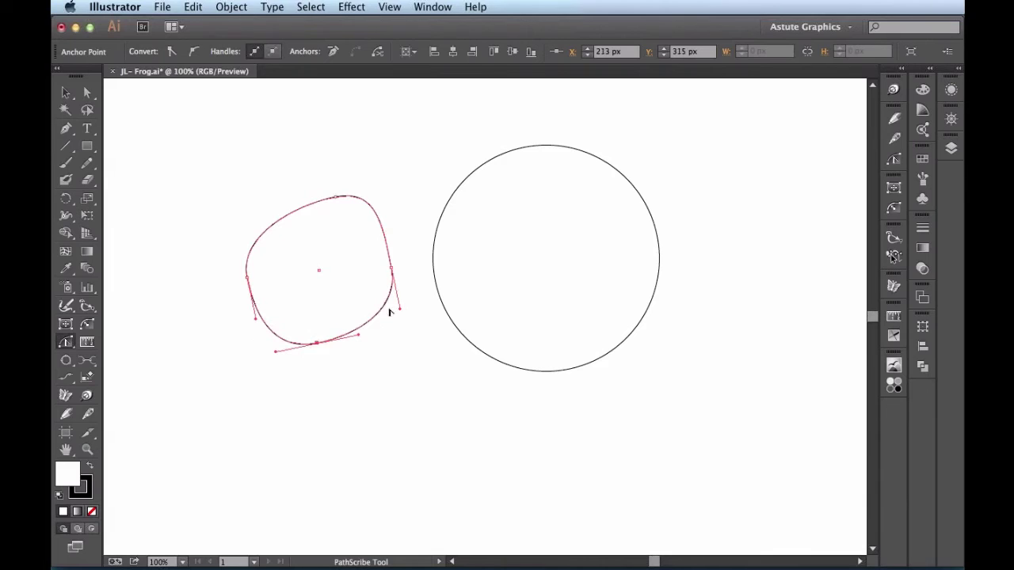
left_click_drag(409, 282, 380, 257)
mouse_move(400, 310)
left_mouse_down()
mouse_move(389, 283)
mouse_move(394, 317)
left_mouse_up()
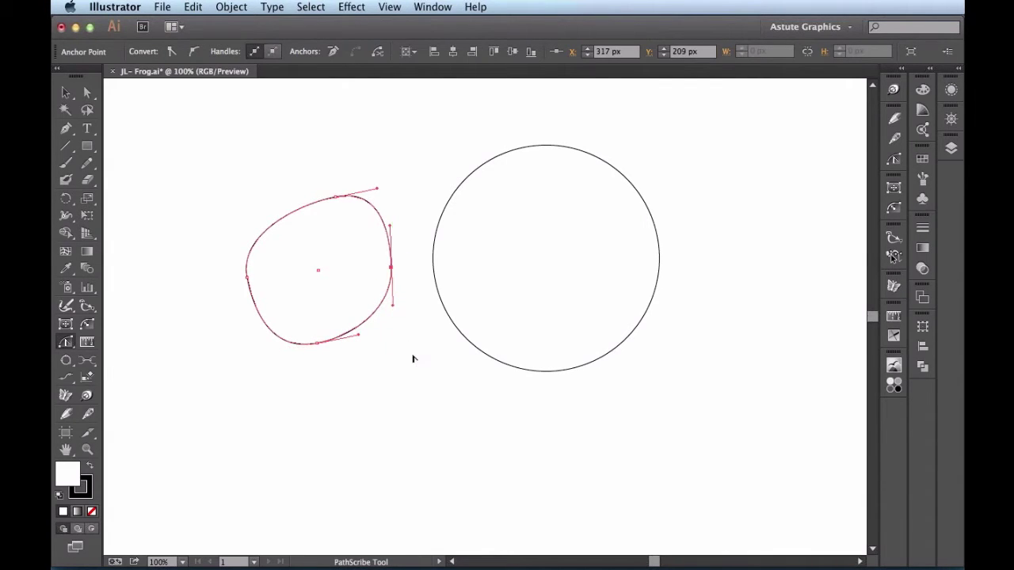
left_click(420, 365)
Reshape the larger circle into an irregular eye outline with PathScribe, moving its anchor points inward and adjusting the lower-left curve.
left_click(432, 219)
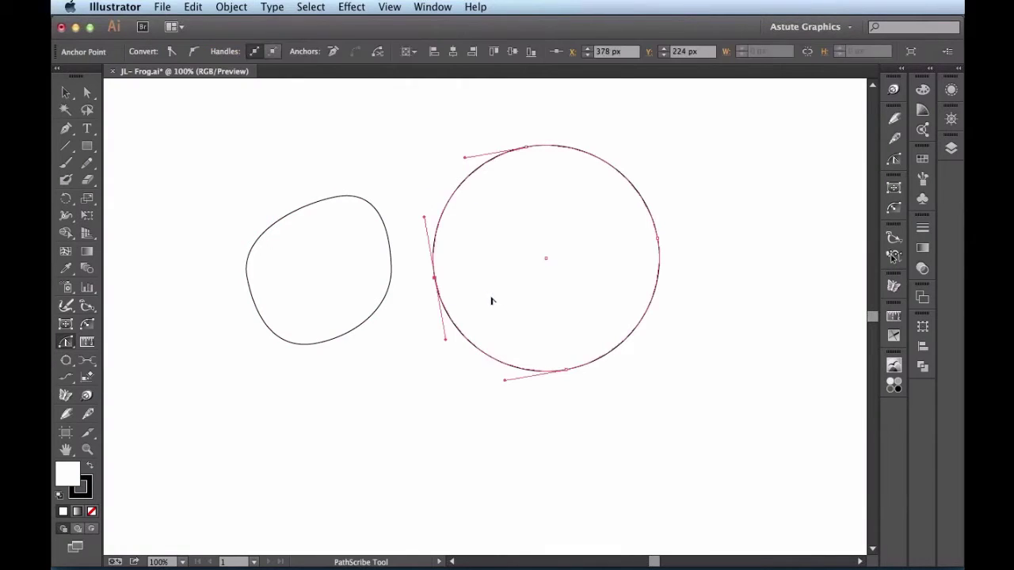
left_click_drag(528, 145, 489, 149)
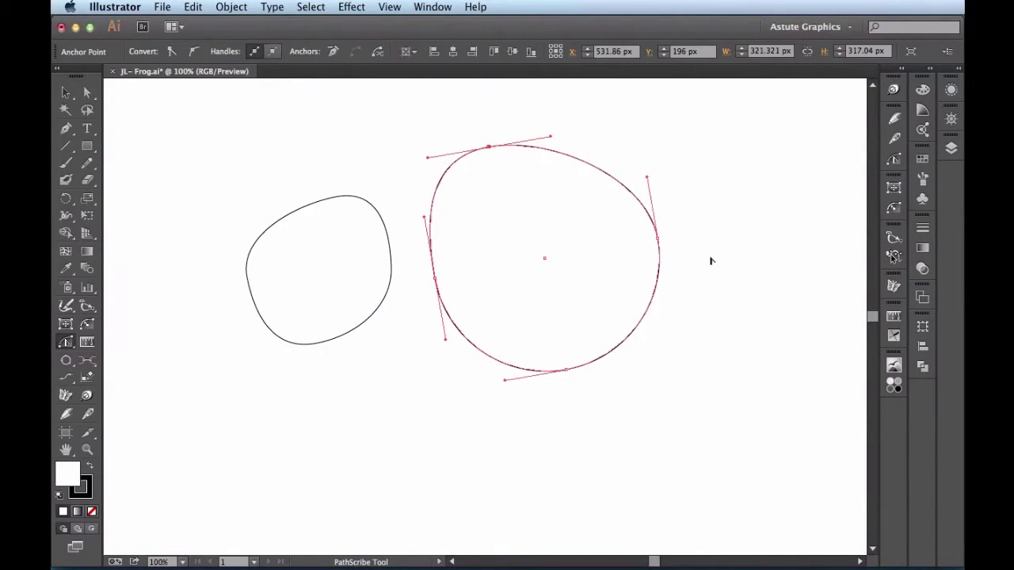
left_click_drag(658, 238, 643, 225)
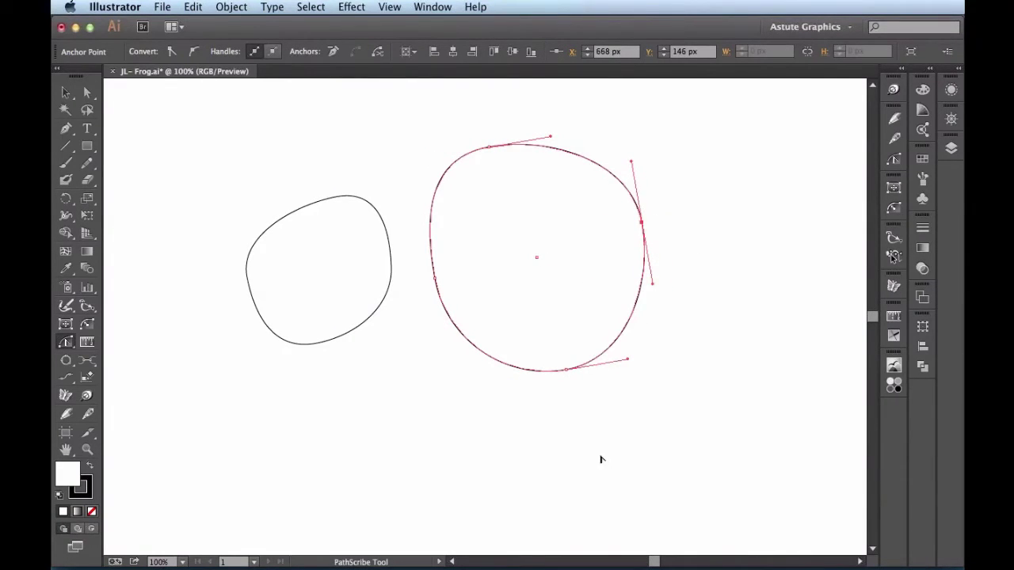
left_click_drag(592, 407, 581, 347)
left_click_drag(421, 298, 429, 263)
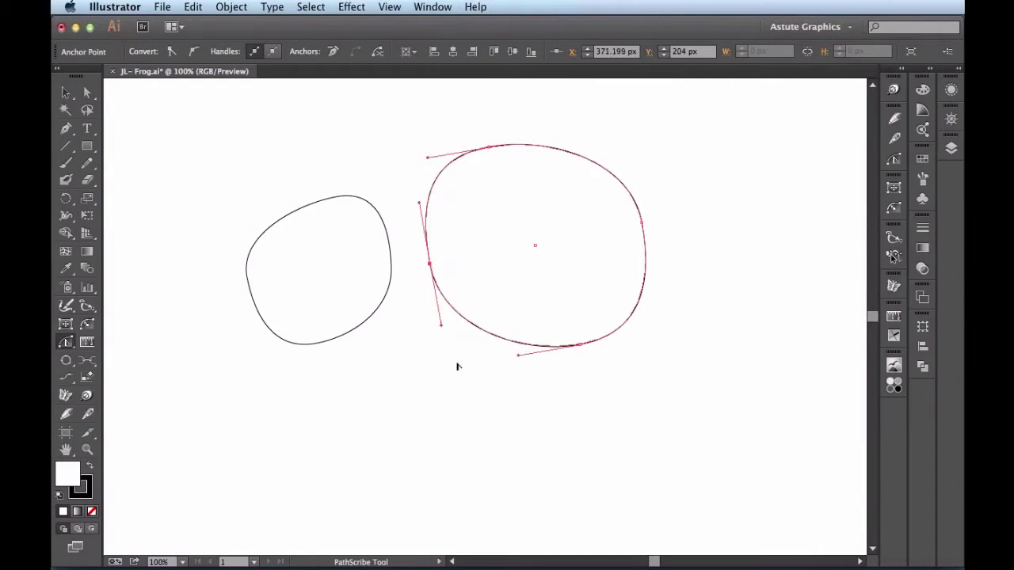
left_click(458, 368)
left_click_drag(476, 330, 482, 323)
left_click(465, 366)
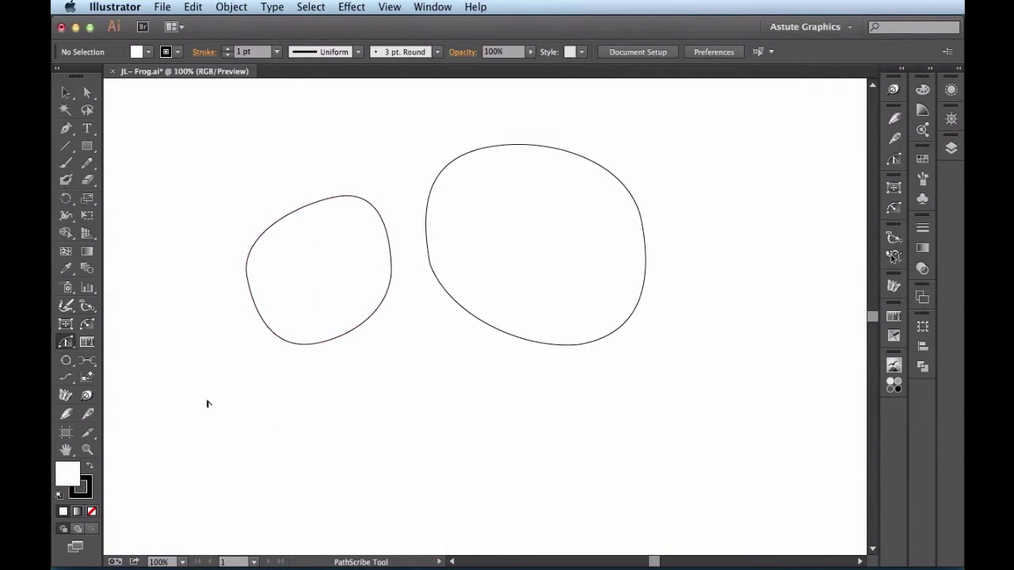
Create a tangent circle inside the smaller eye from its upper-right edge and lower edge with the Tangent Circle tool.
left_click(68, 365)
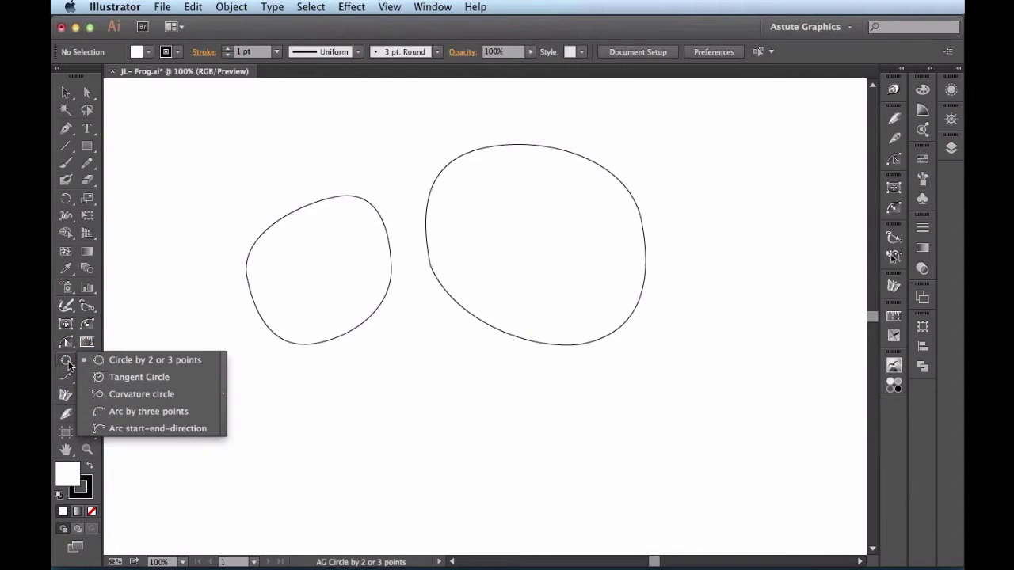
left_click(189, 378)
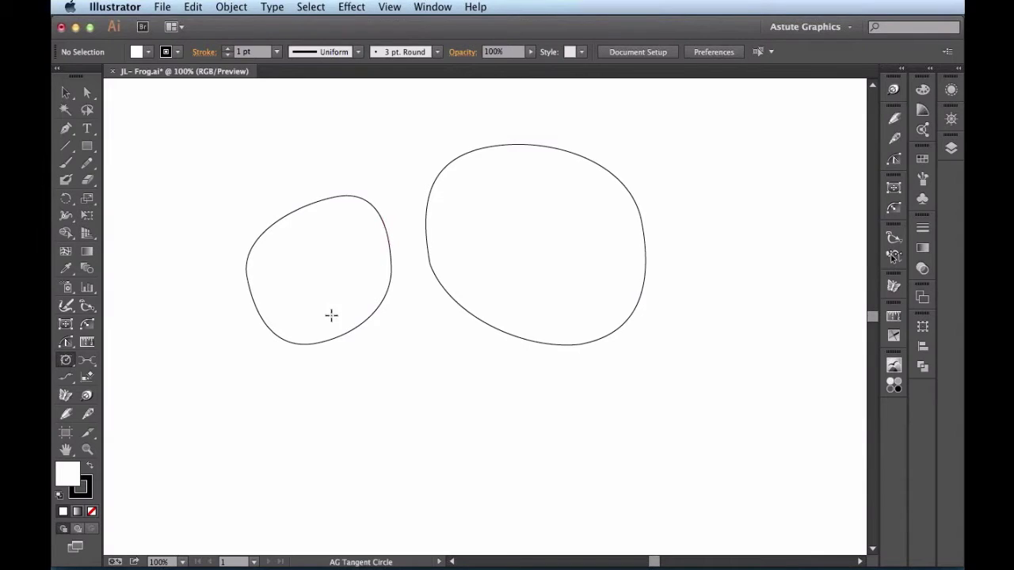
left_click(378, 213)
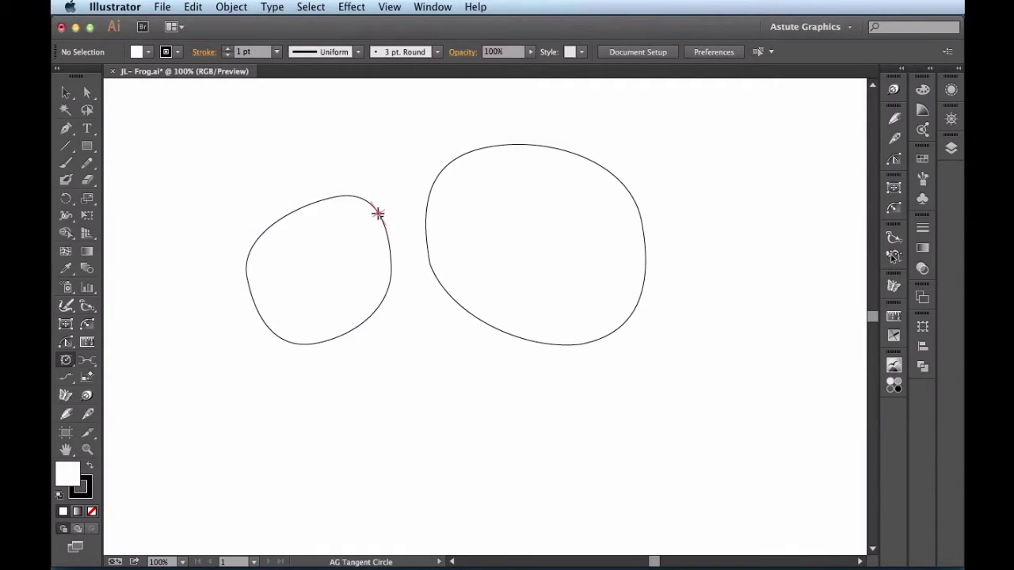
left_click(312, 344)
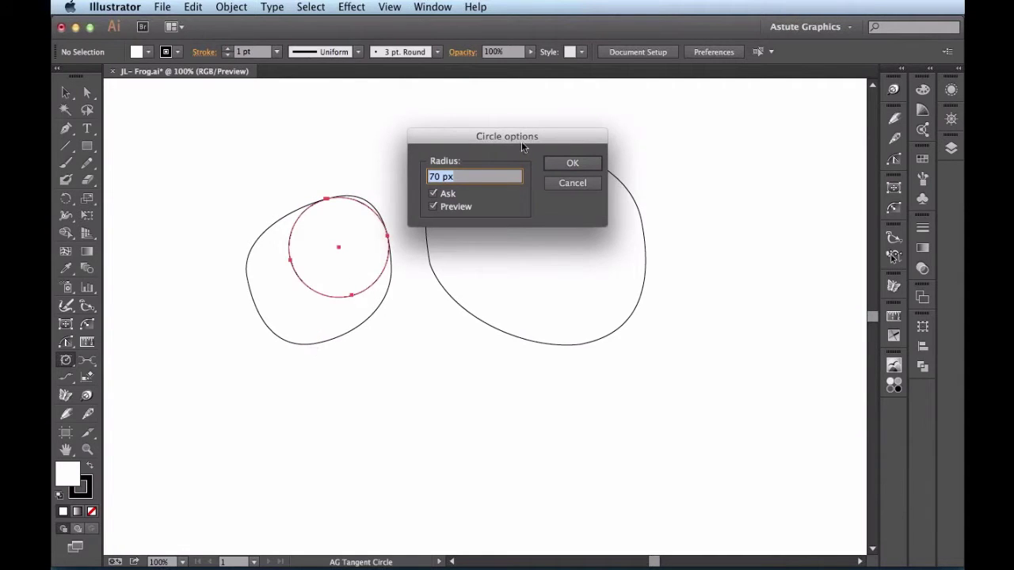
left_click_drag(542, 139, 613, 203)
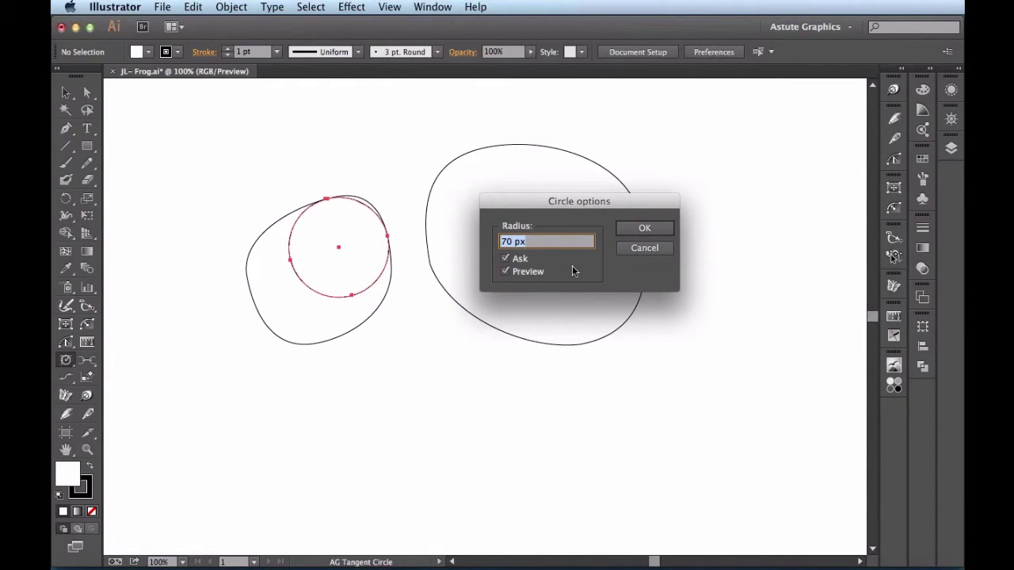
Set the radius of the tangent circle in the smaller eye to 85 px.
key("shift+Up")
key("shift+Up")
key("shift+Up")
key("shift+Down")
key("shift+Down")
key("shift+Down")
key("shift+Down")
key("shift+Up")
key("shift+Up")
key("shift+Up")
key("Down")
key("Down")
key("Down")
key("Down")
key("Down")
key("Down")
key("Down")
key("Down")
key("Up")
key("Up")
key("Up")
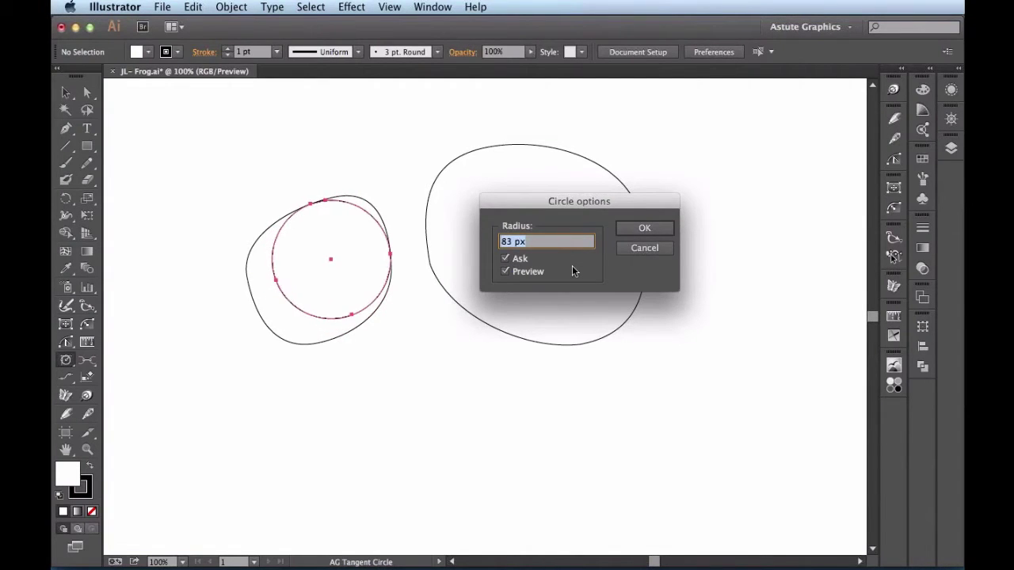
left_click(645, 229)
Create a tangent circle inside the larger eye from its left edge and lower edge with the Tangent Circle tool.
key("super+space")
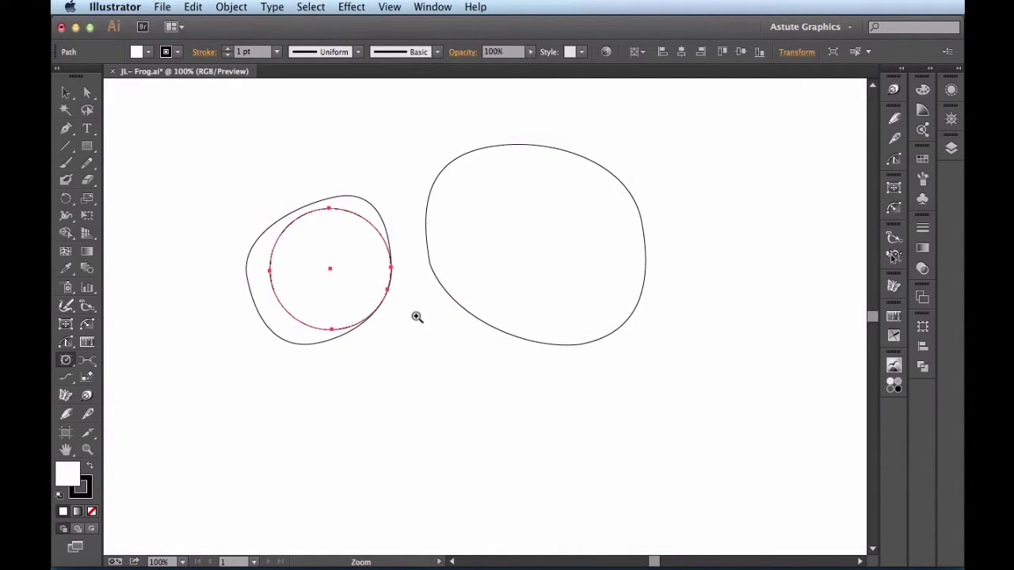
left_click_drag(417, 316, 356, 256)
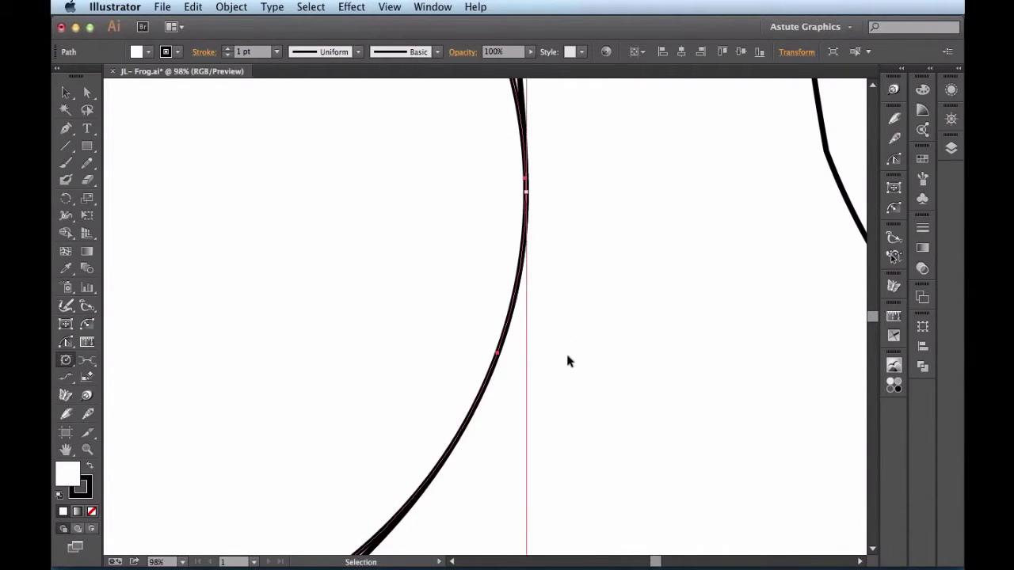
key("super+0")
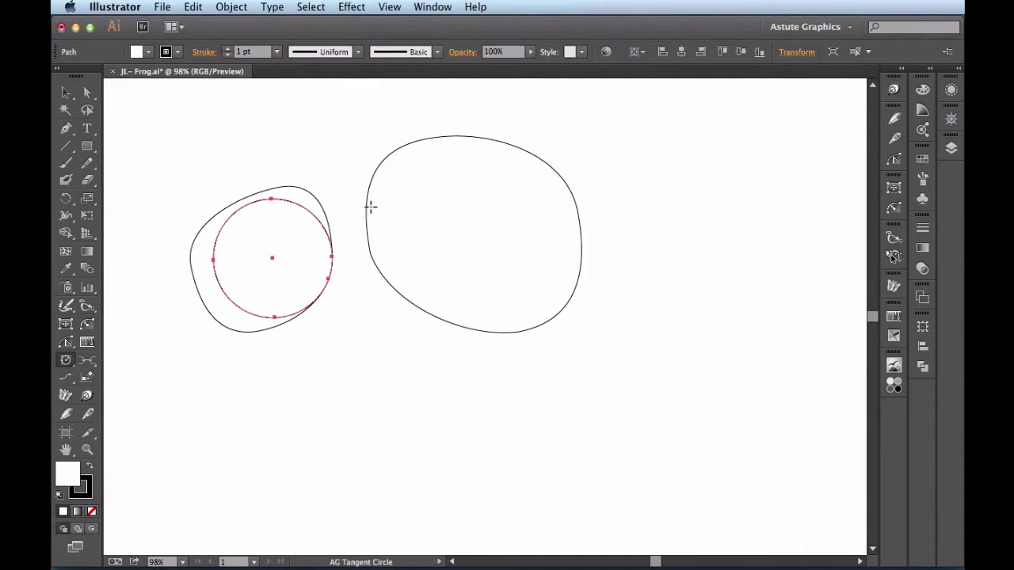
left_click_drag(366, 207, 488, 334)
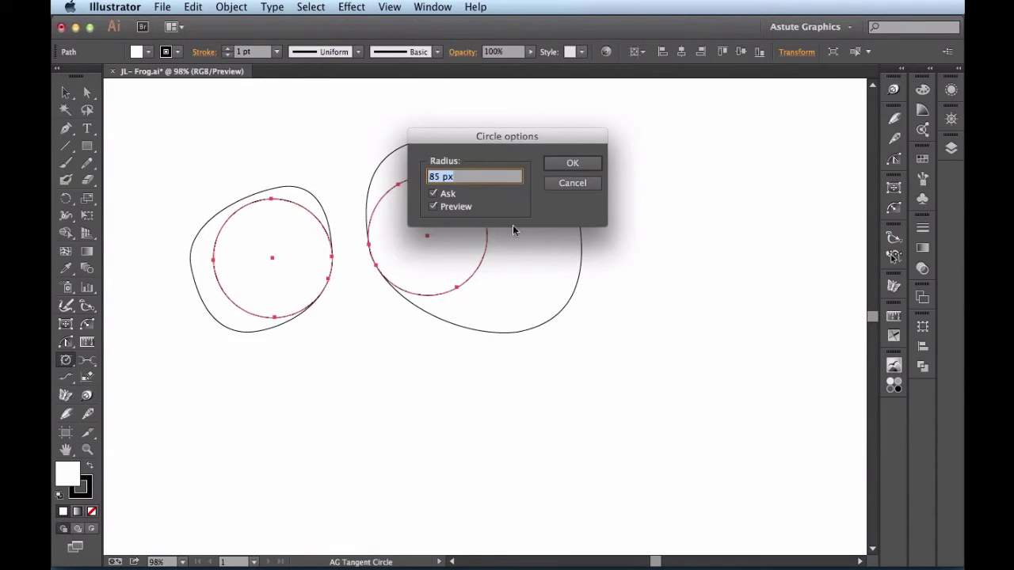
left_click_drag(532, 133, 669, 118)
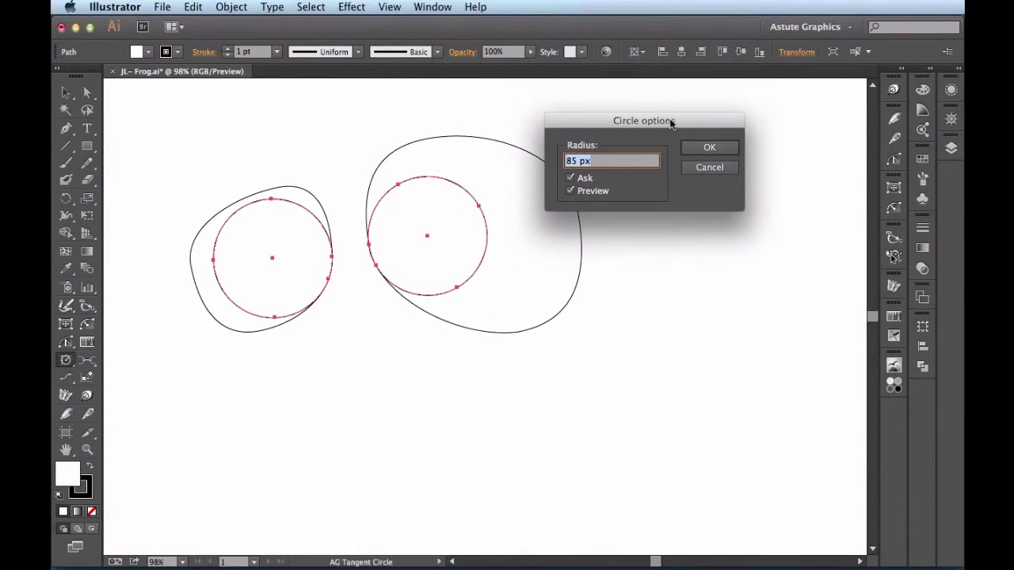
Set the radius of the tangent circle in the larger eye to 118 px.
key("shift+Up")
key("shift+Up")
key("shift+Up")
key("shift+Up")
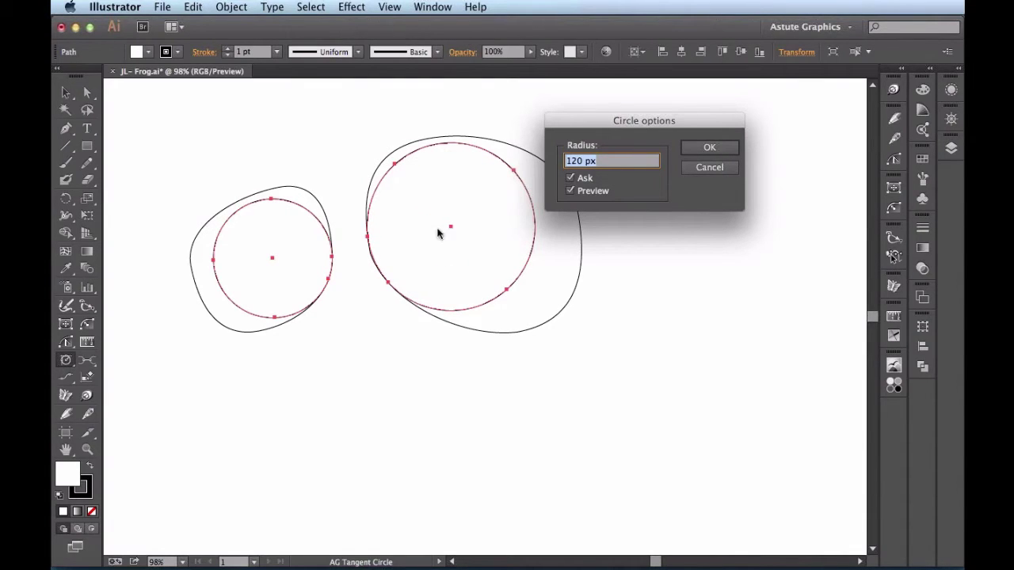
key("Down")
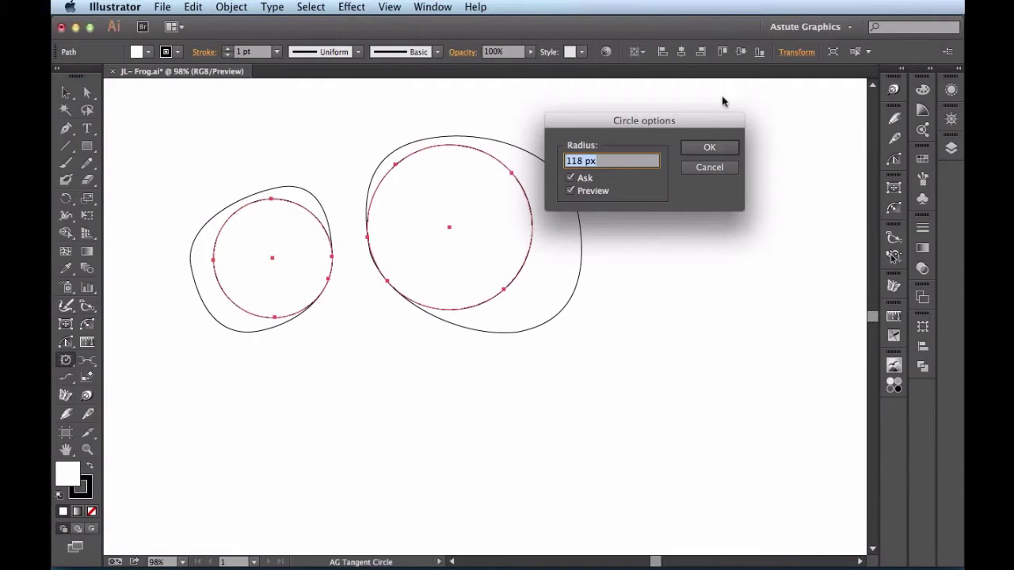
left_click(718, 148)
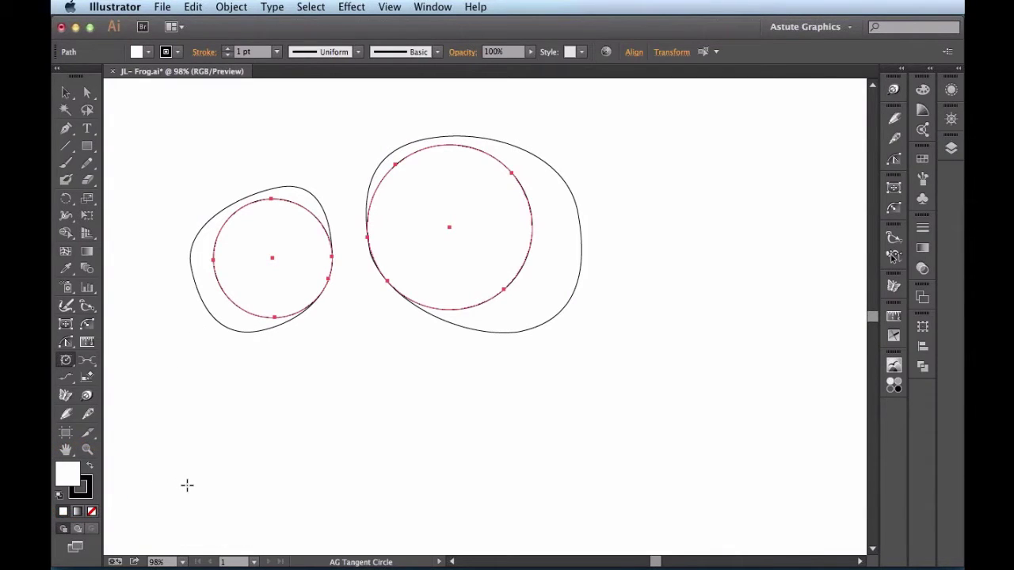
Give both tangent circles a black fill and no stroke so they form solid pupils, and deselect them.
key("shift+x")
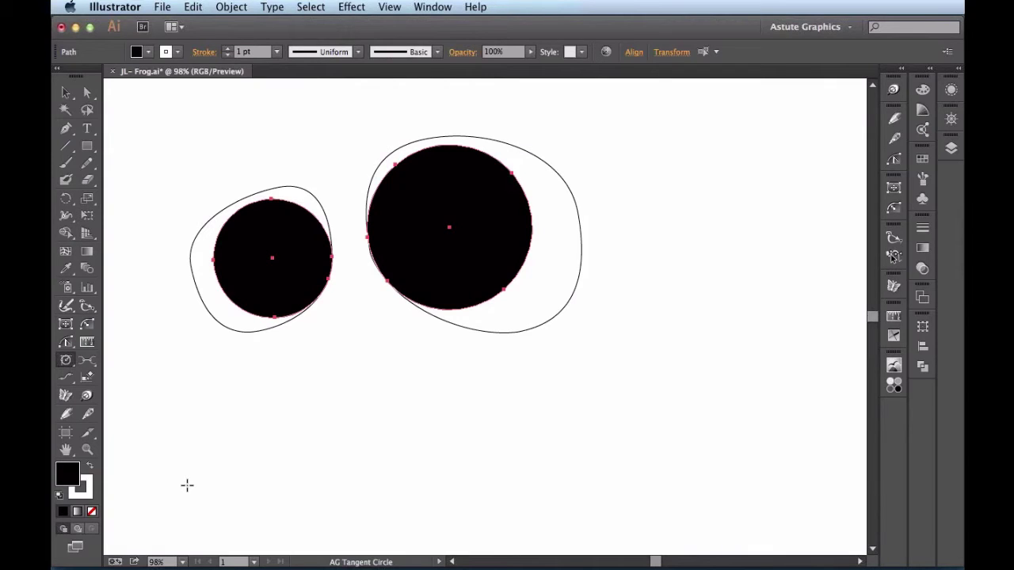
key("x")
key("slash")
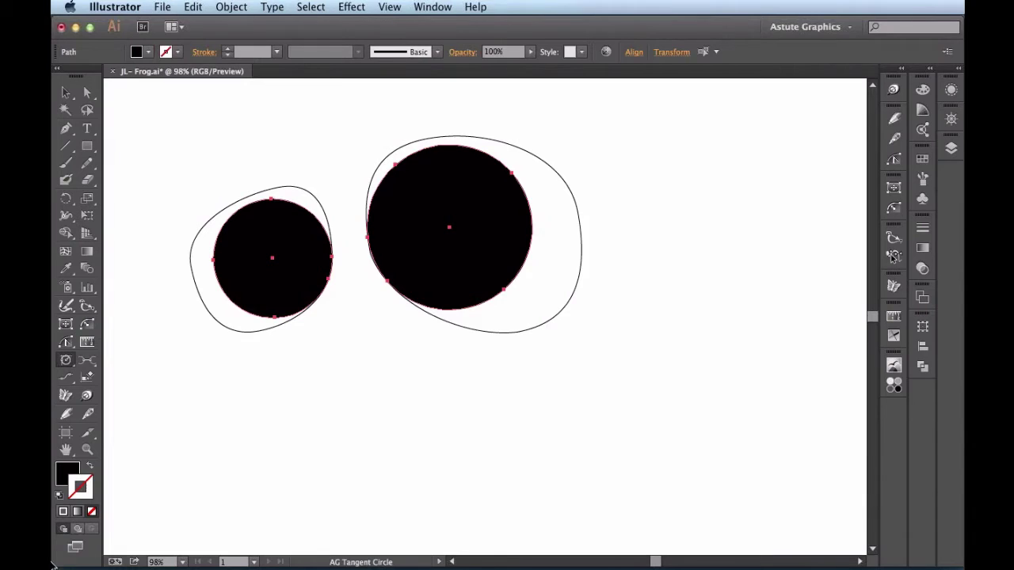
left_click(342, 414, "super")
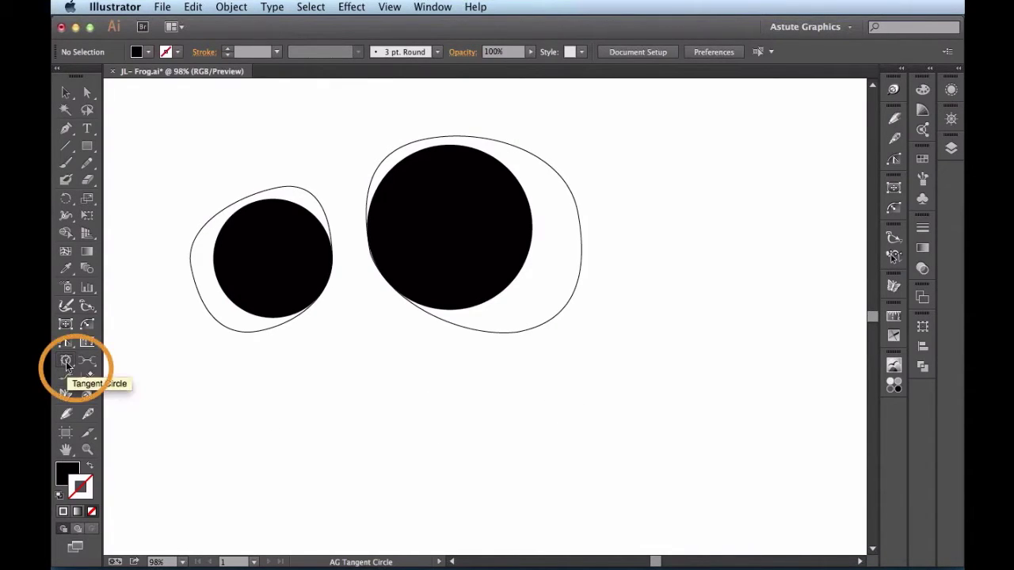
Draw a wide, downward-bulging mouth arc beneath both eyes with the Arc by three points tool.
left_click_drag(66, 364, 196, 412)
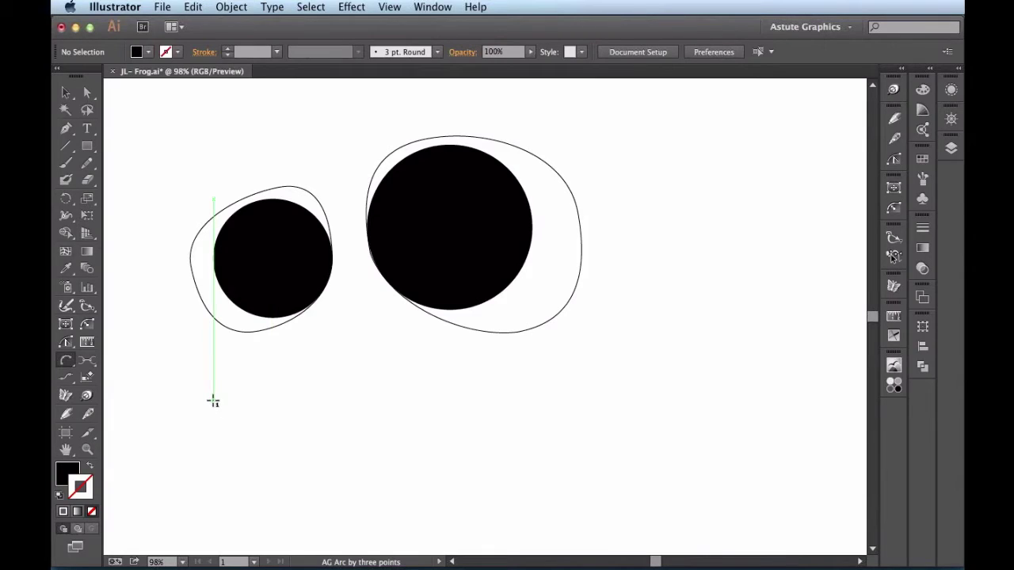
left_click_drag(213, 402, 582, 367)
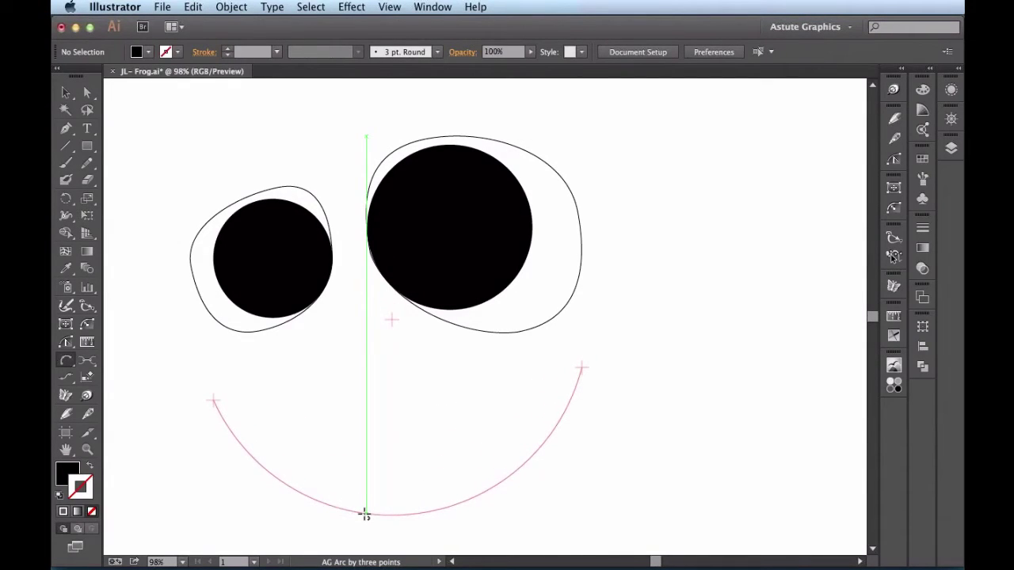
left_click(365, 515)
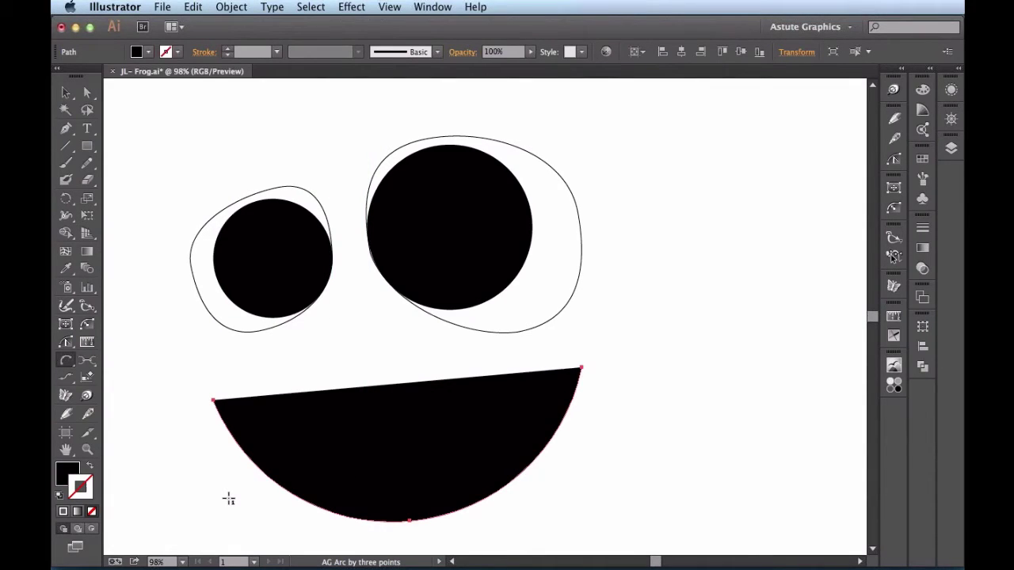
Give the mouth arc a black stroke without fill and pull its middle up into a wavy curve with PathScribe.
key("shift+x")
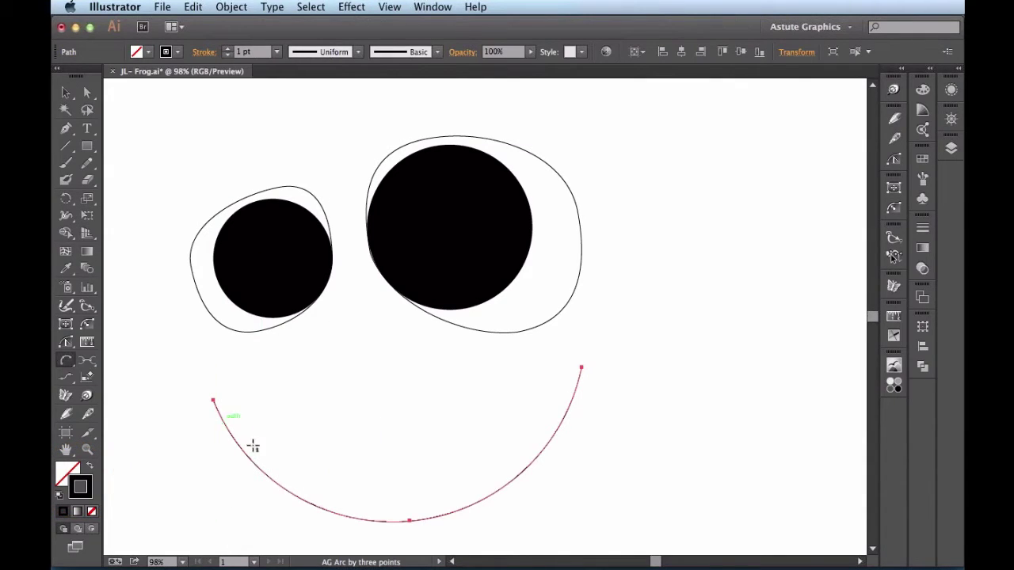
left_click(67, 343)
left_click_drag(397, 480, 378, 360)
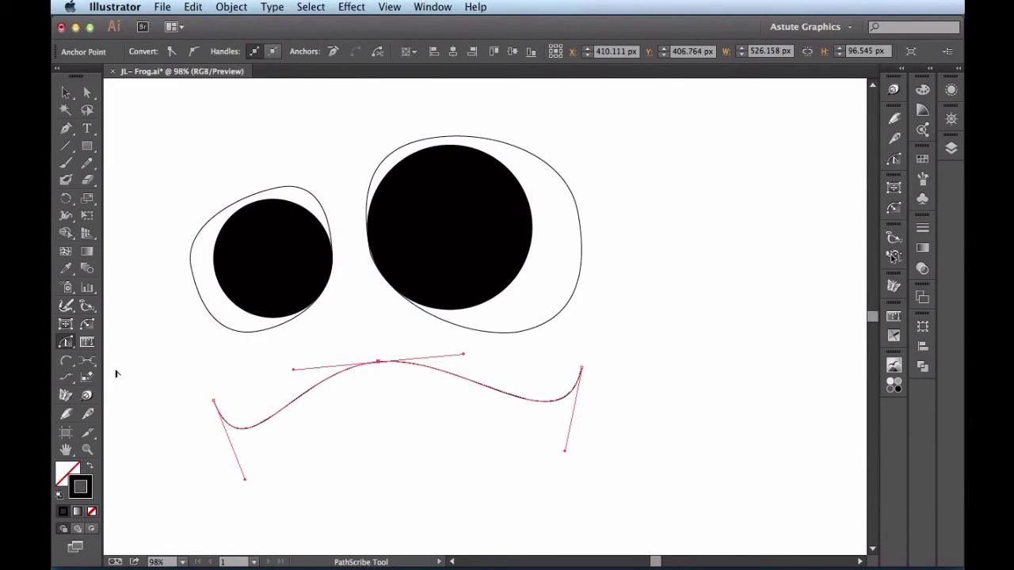
Add a curvature circle at the mouth curve's left bend and another at its right bend with the Curvature Circle tool.
left_click(71, 362)
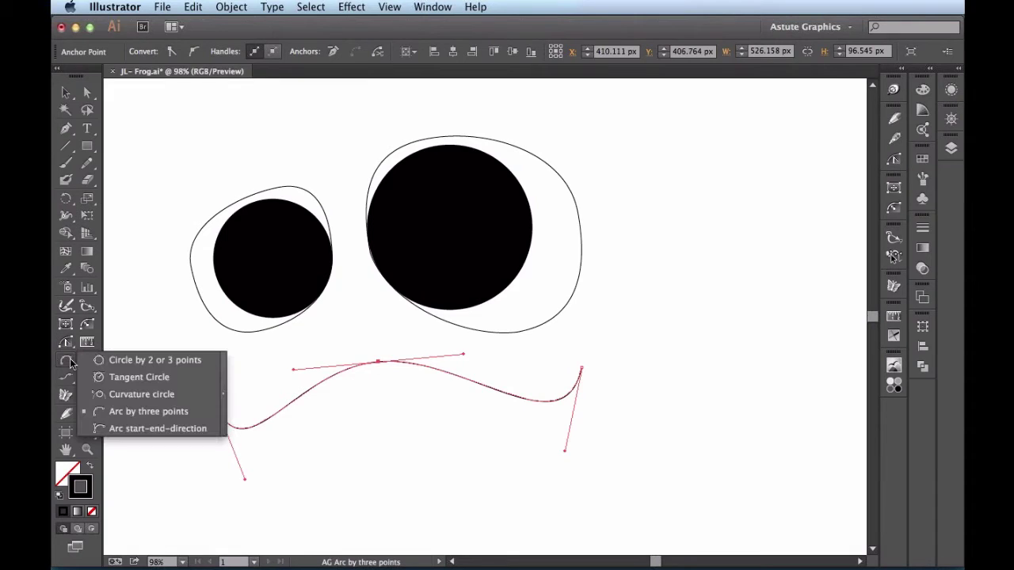
left_click(190, 394)
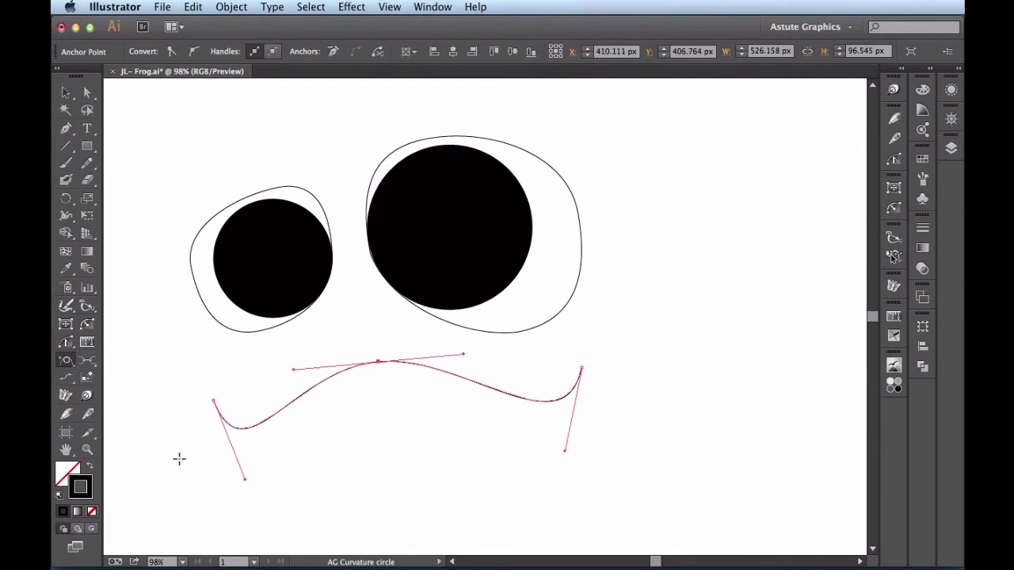
left_click(257, 423)
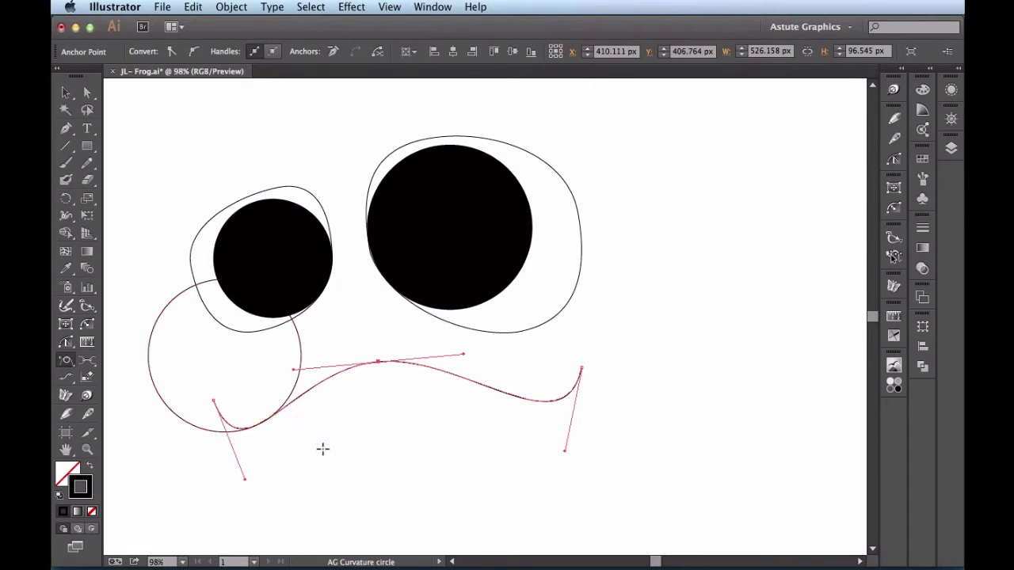
key("z")
left_click_drag(315, 455, 193, 351)
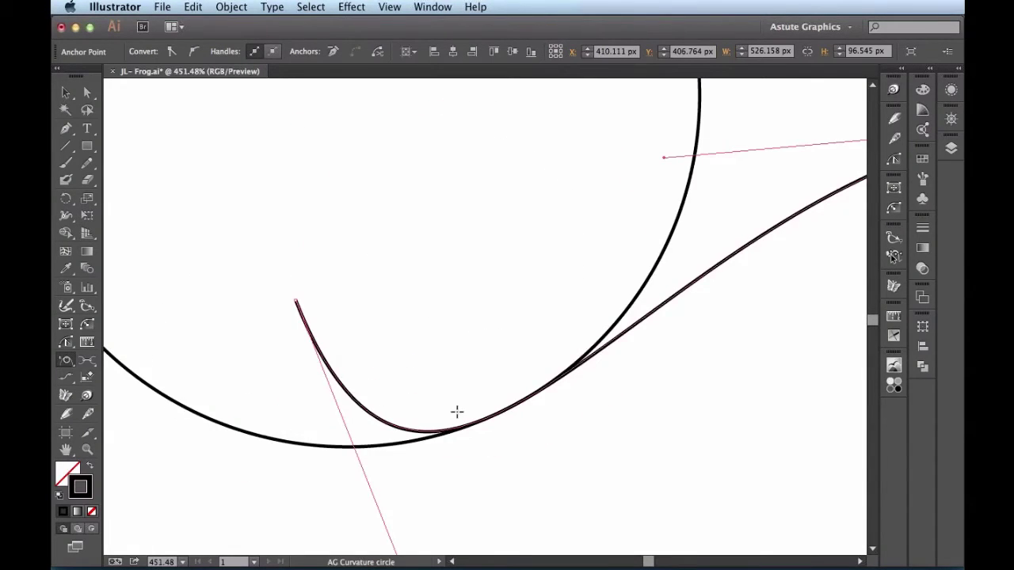
key("super+0")
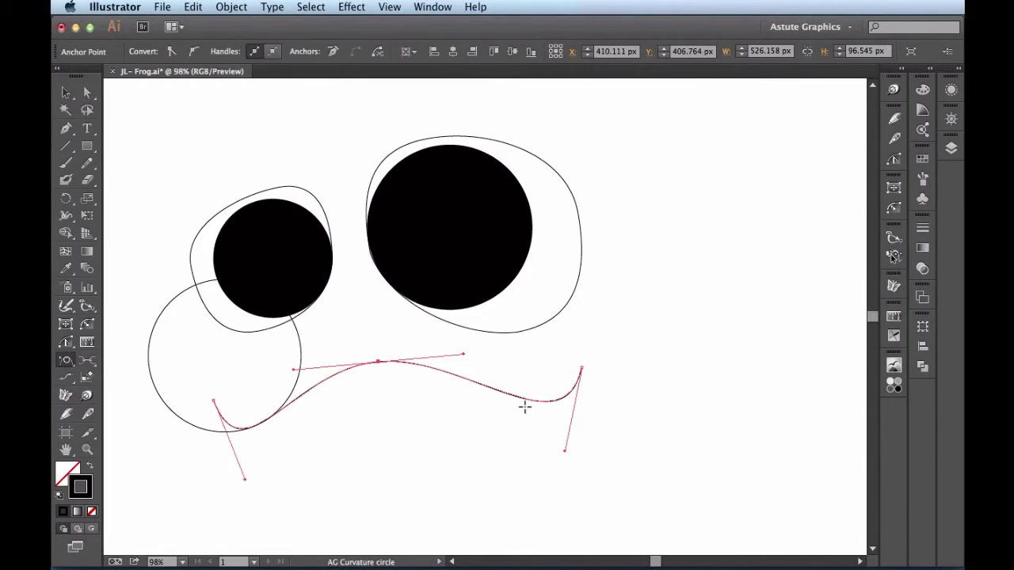
mouse_move(524, 400)
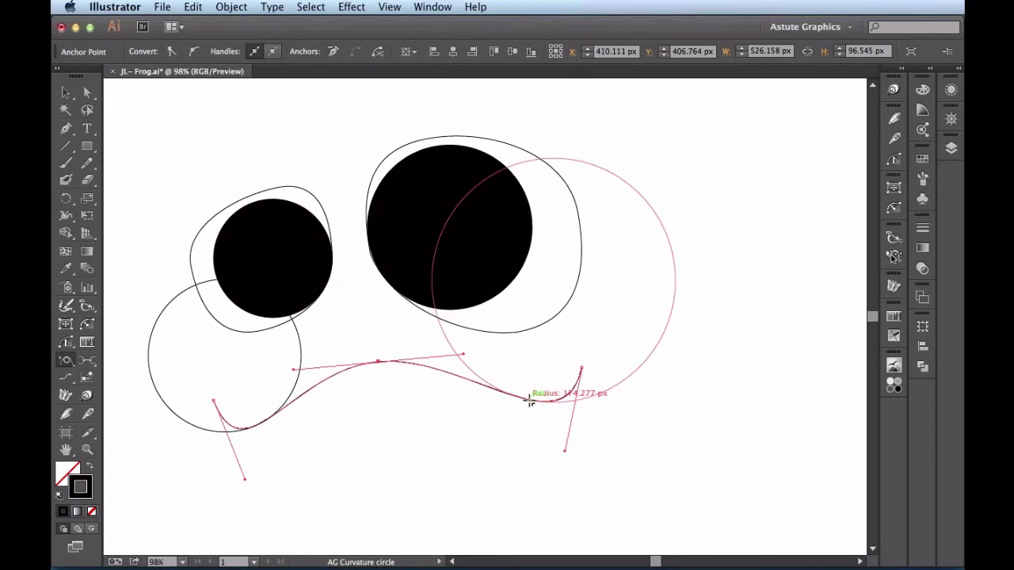
left_click(530, 401)
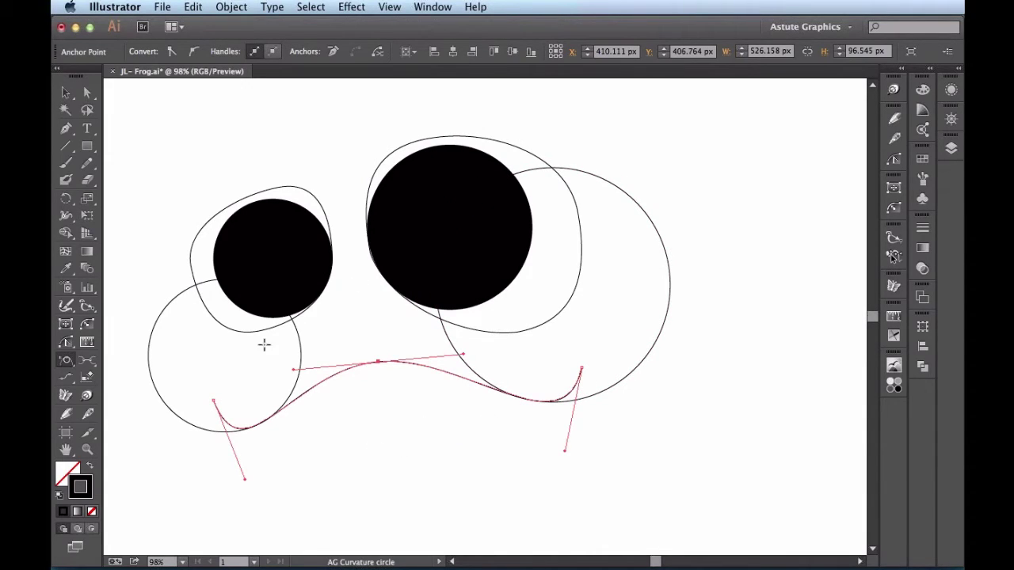
Move the mouth curve straight down until it sits clear below the two curvature circles.
key("v")
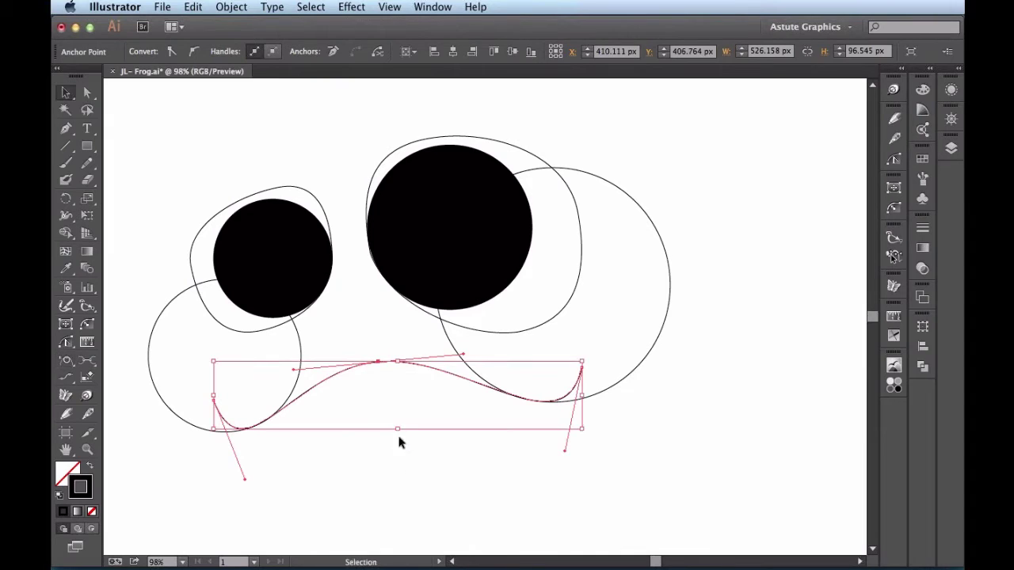
left_click(370, 363)
key("shift+Down")
key("shift+Down")
key("shift+Down")
key("shift+Down")
key("shift+Down")
key("shift+Down")
key("shift+Down")
key("shift+Down")
key("shift+Down")
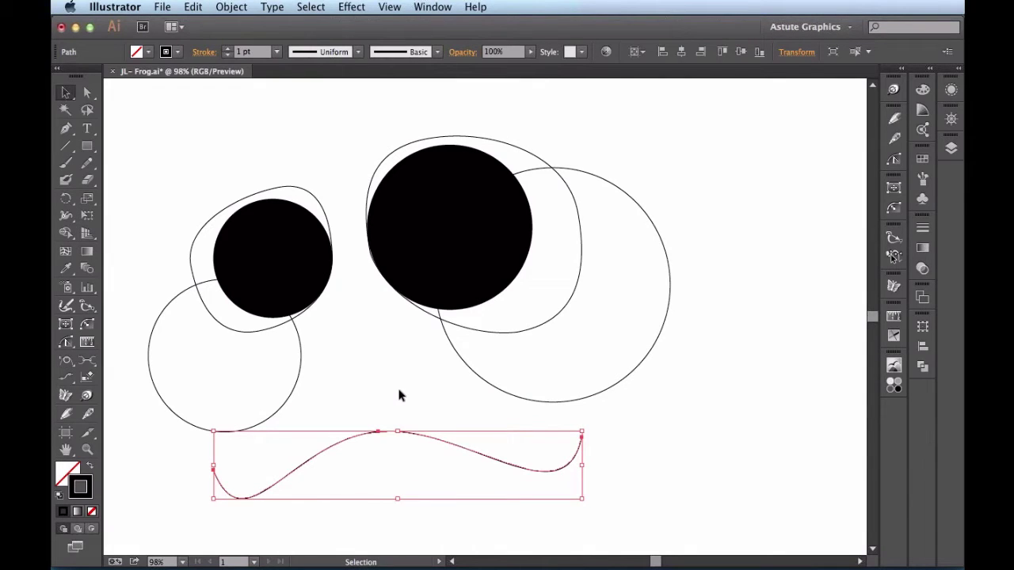
Select both curvature circles and shift them up, away from the mouth curve.
left_click_drag(255, 379, 507, 357)
key("shift+Up")
key("shift+Up")
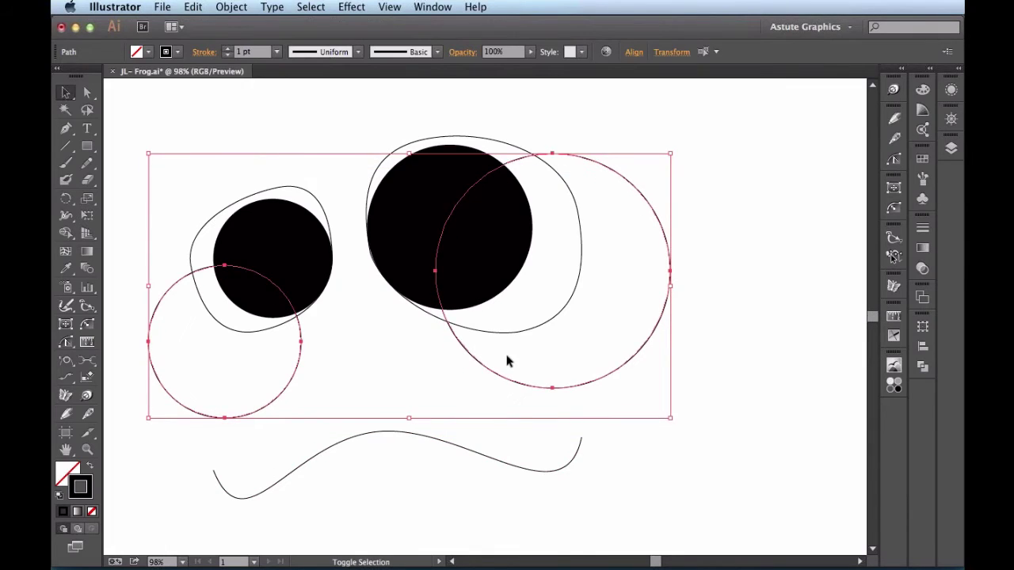
Bring the two curvature circles closer together by shifting the larger one left and the smaller one right.
left_click_drag(645, 385, 592, 344)
key("shift+Left")
key("shift+Left")
key("shift+Left")
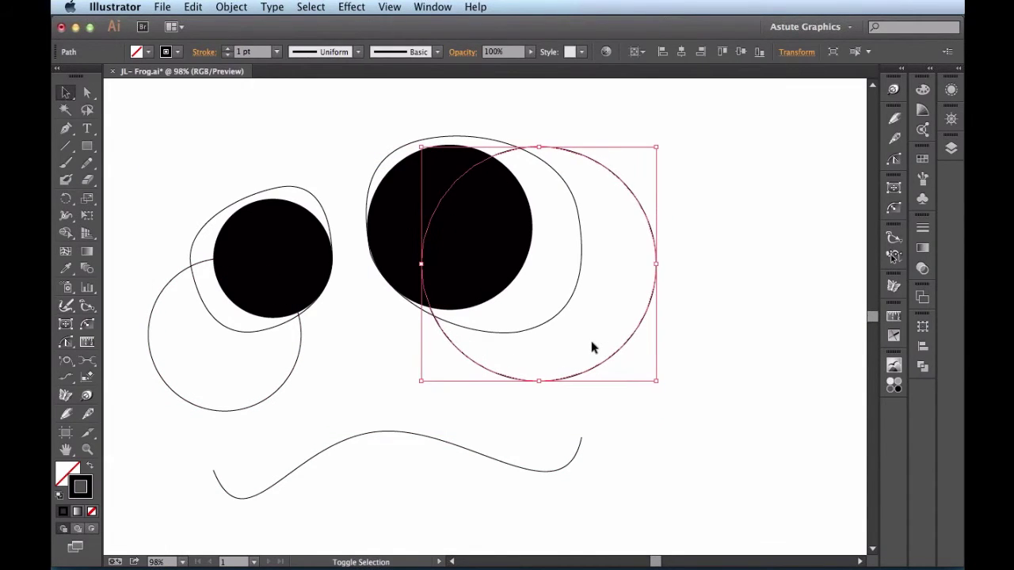
left_click(279, 400)
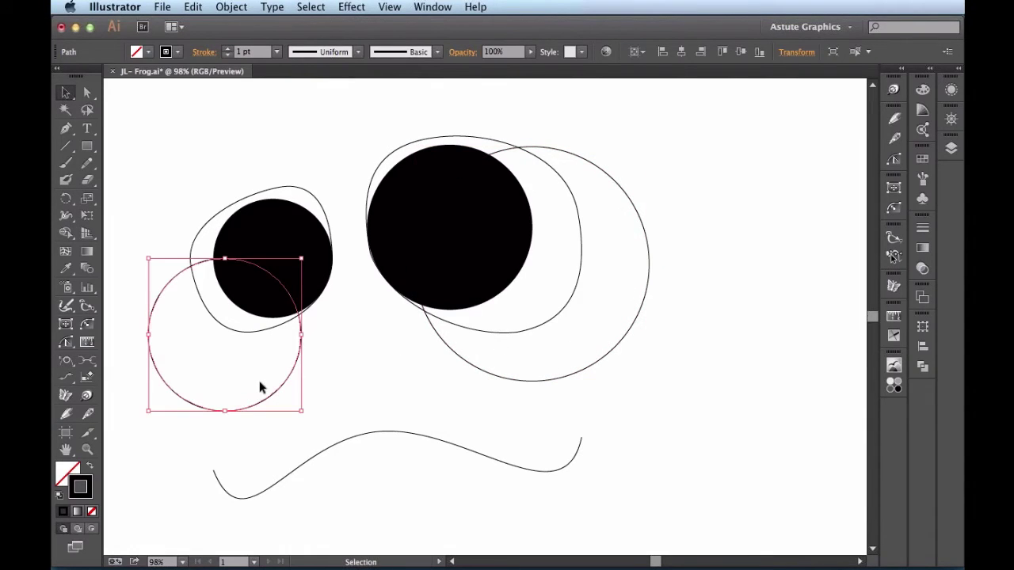
key("shift+Right")
key("shift+Right")
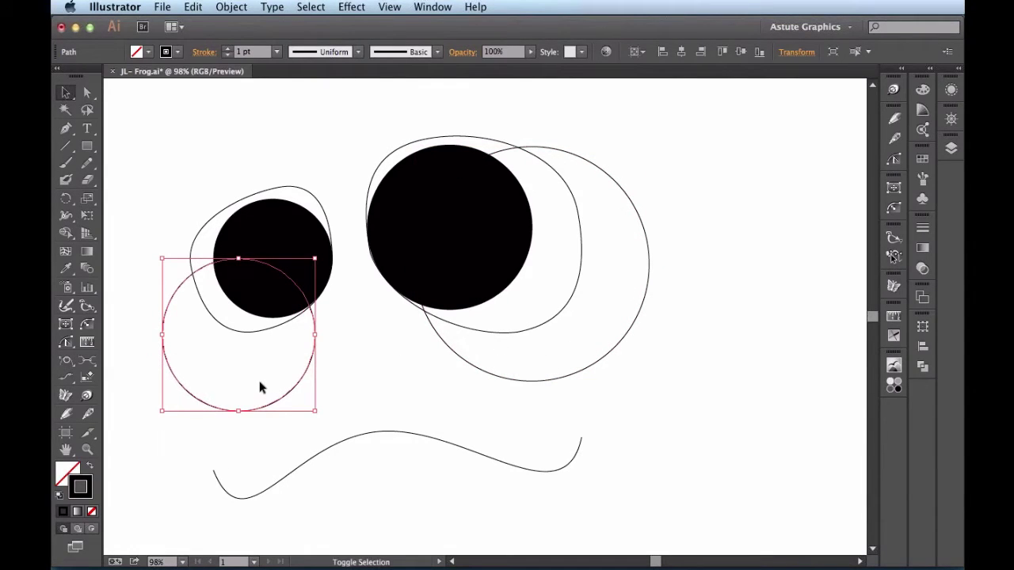
key("shift+Right")
Connect the facing sides of the two curvature circles with a line using the Line perpendicular to two paths tool.
left_click_drag(260, 382, 523, 349)
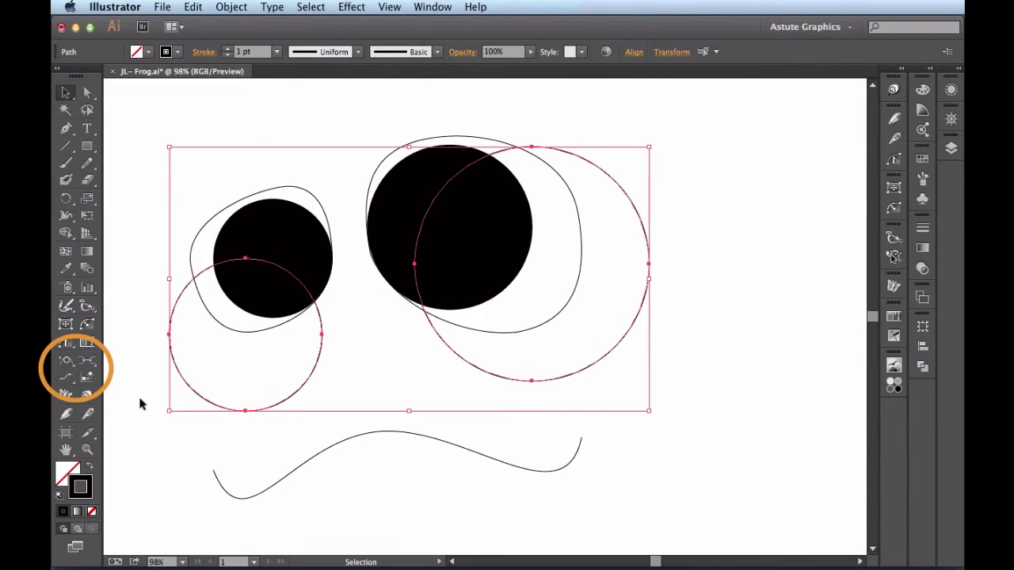
left_click_drag(90, 364, 264, 380)
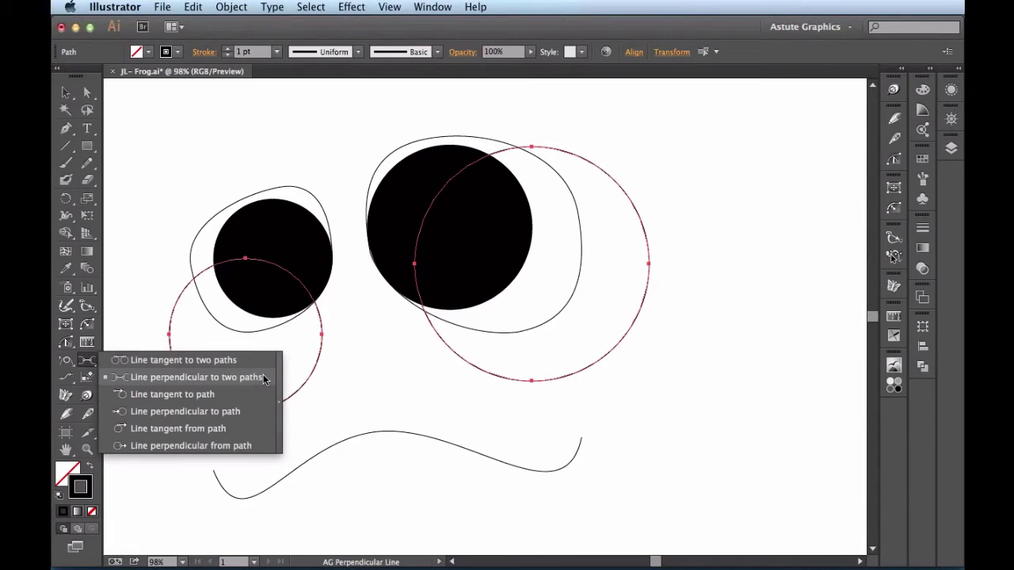
left_click_drag(264, 378, 265, 378)
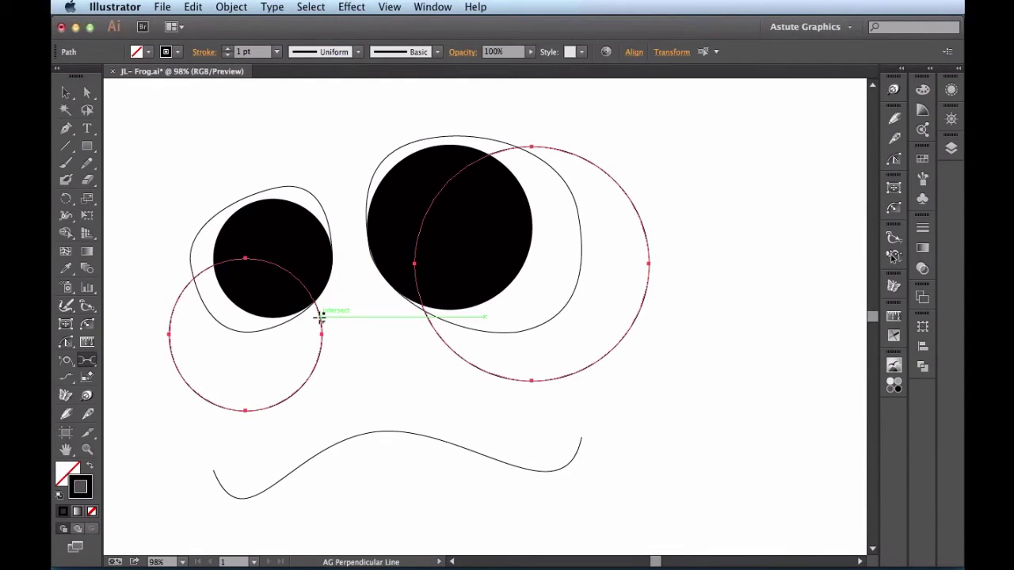
left_click_drag(322, 316, 423, 305)
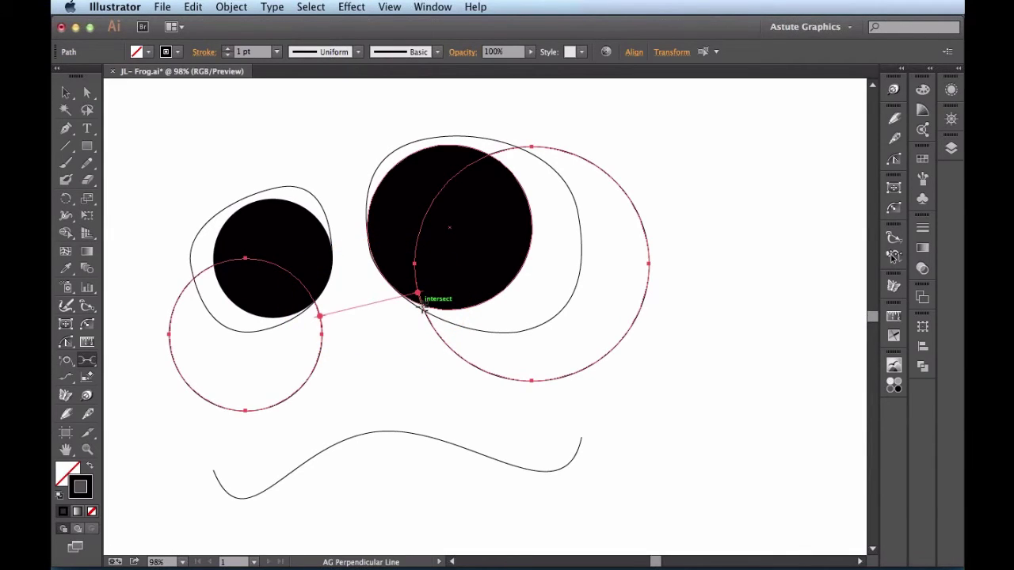
left_click_drag(422, 308, 420, 306)
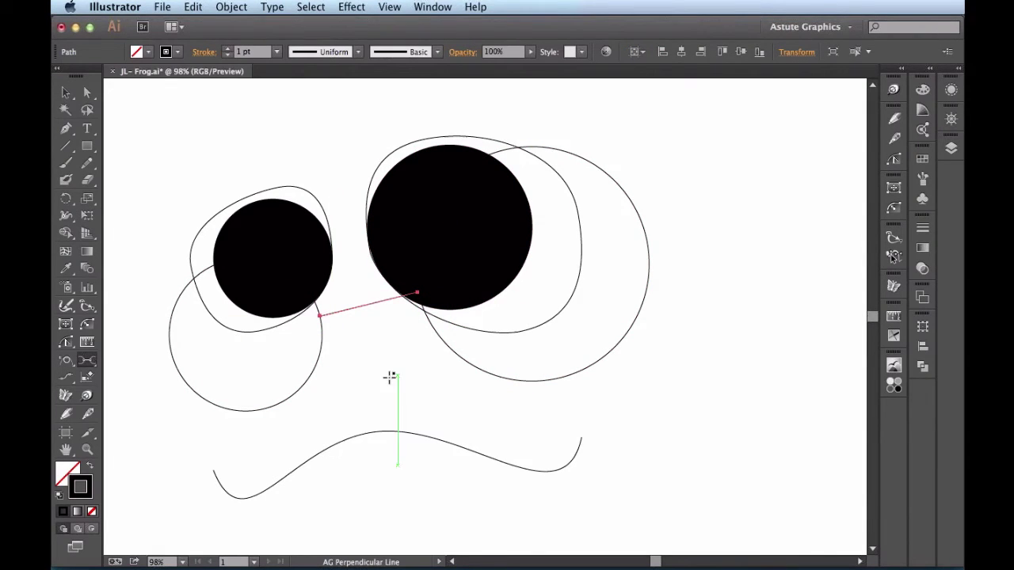
key("v")
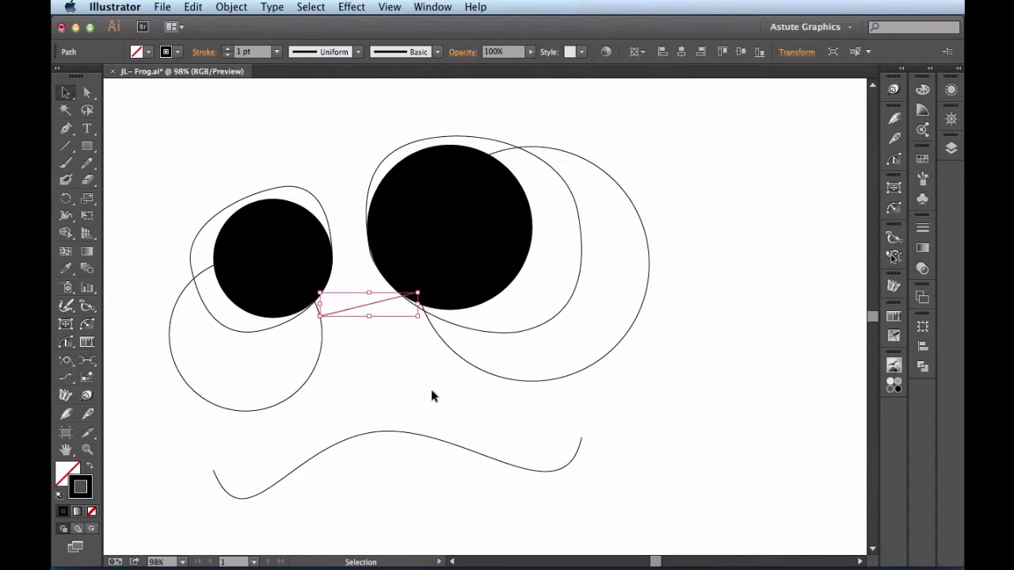
Draw a short arc crossing the right end of the mouth curve with the Arc start-end-direction tool.
left_click(416, 391)
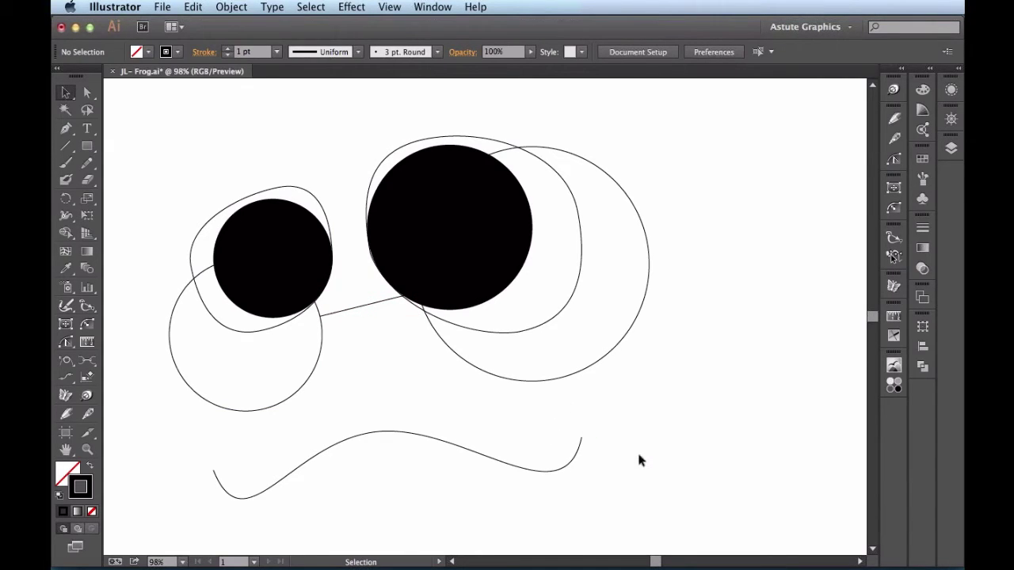
left_click_drag(66, 360, 175, 420)
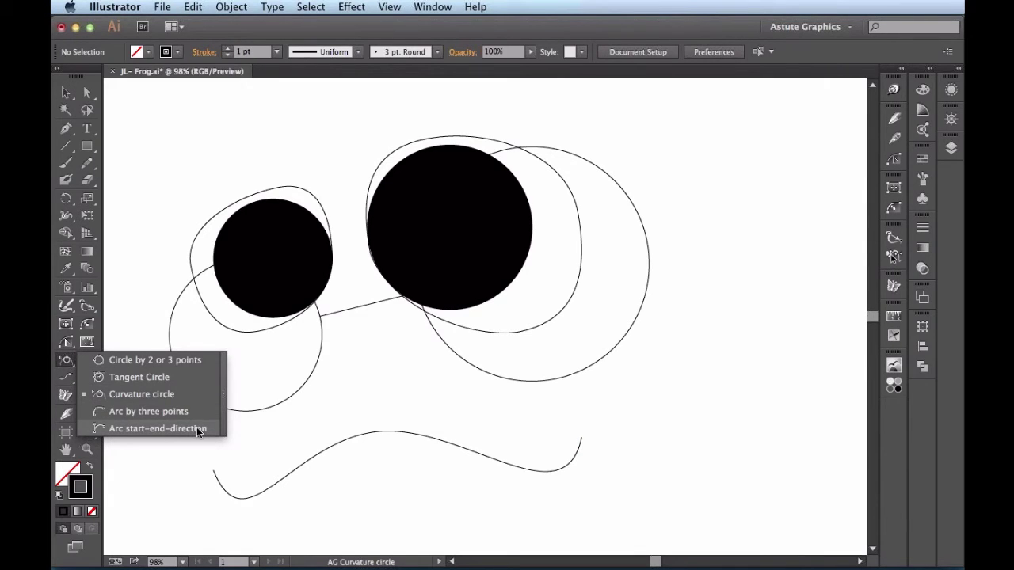
left_click_drag(204, 427, 204, 427)
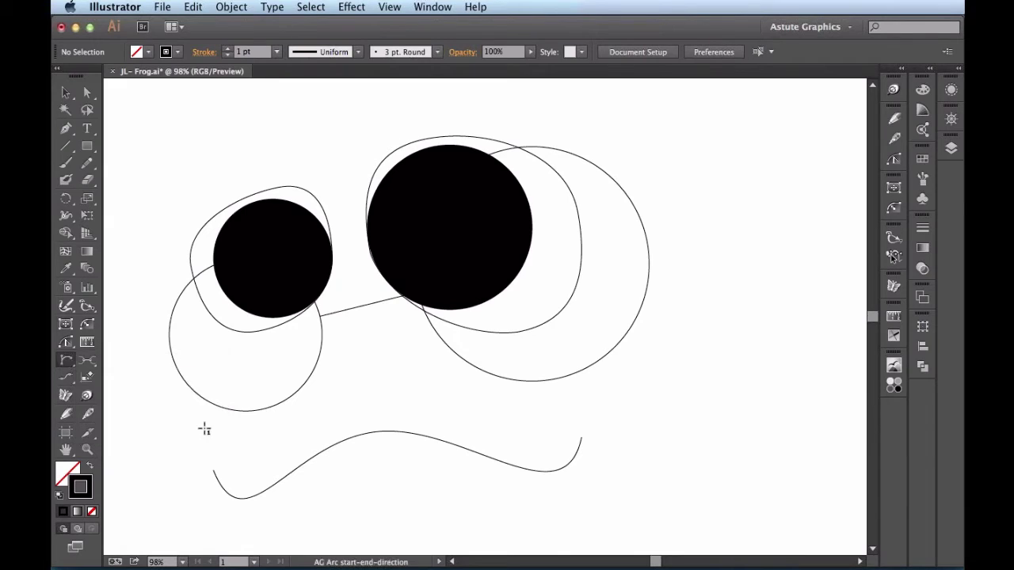
left_click(557, 412)
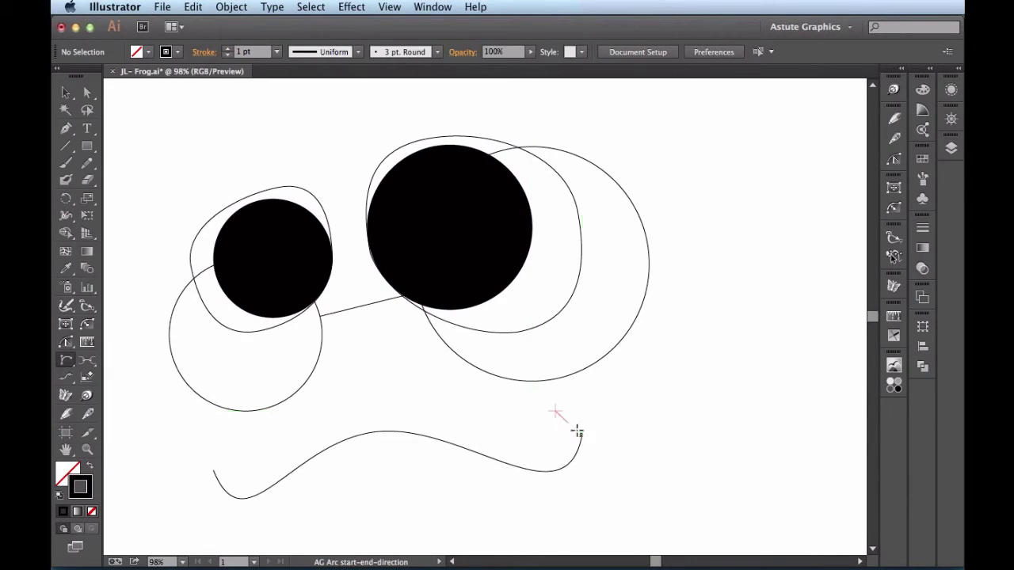
left_click(610, 456)
left_click(557, 448)
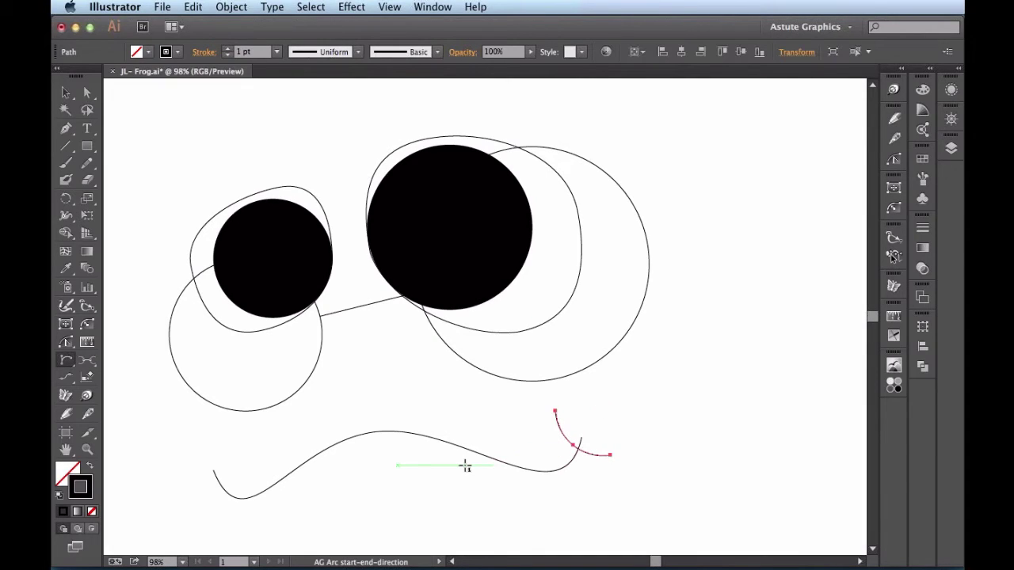
Nudge the short arc up and to the right so the mouth's right end touches its middle.
key("shift+Up")
key("shift+Right")
key("v")
left_click(744, 387)
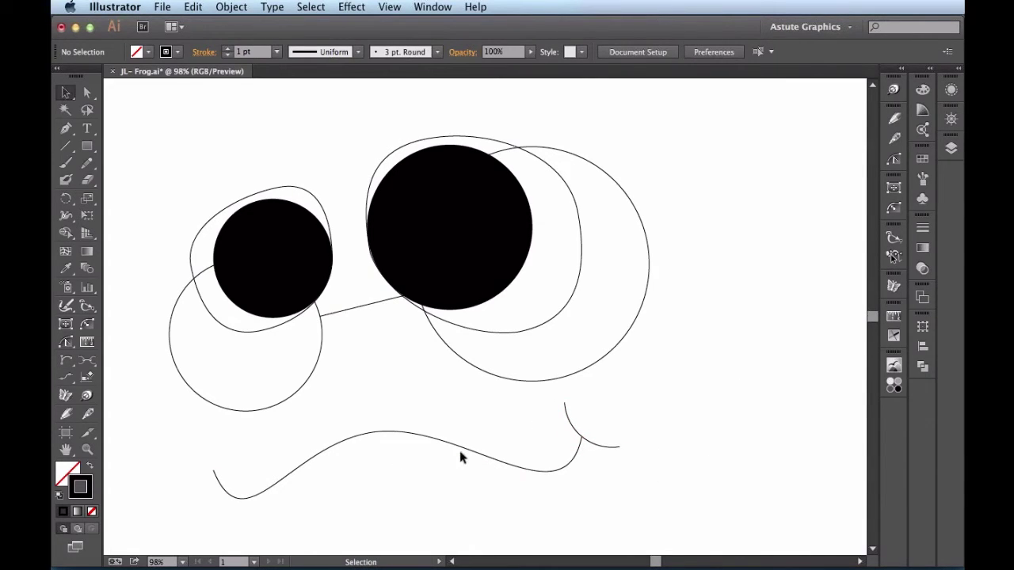
Create a large square centred on the frog face with the Dynamic Shapes Tool and swap its stroke colour to the fill.
key("super+minus")
left_click_drag(421, 452, 422, 429)
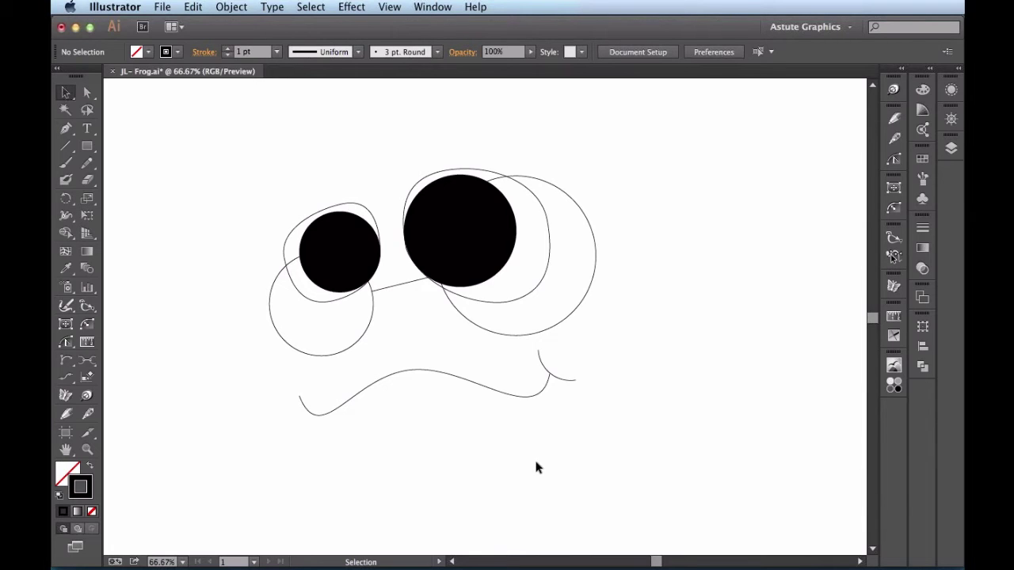
key("super+minus")
key("super+minus")
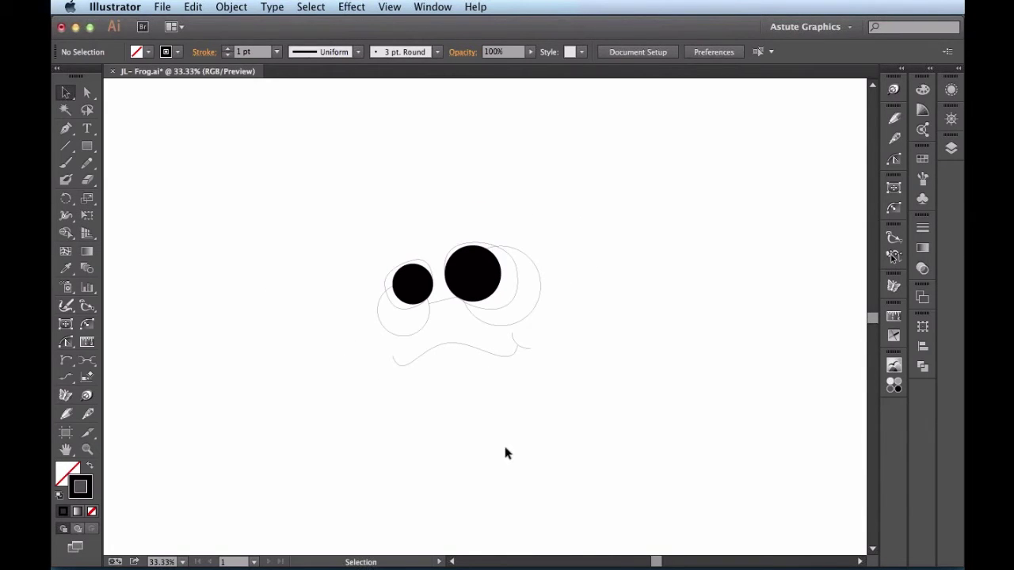
left_click(66, 323)
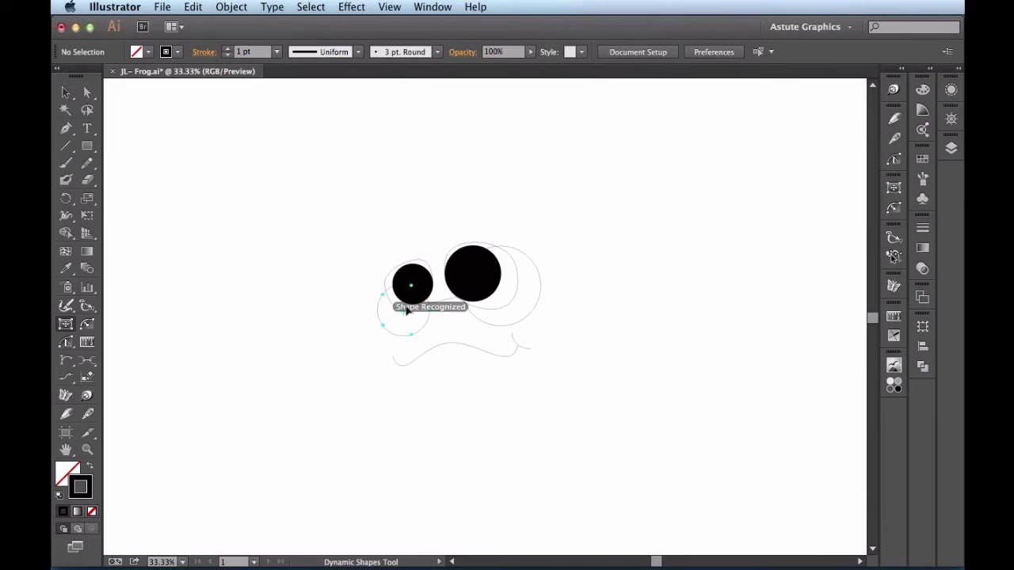
left_click_drag(449, 316, 449, 91)
key("shift+x")
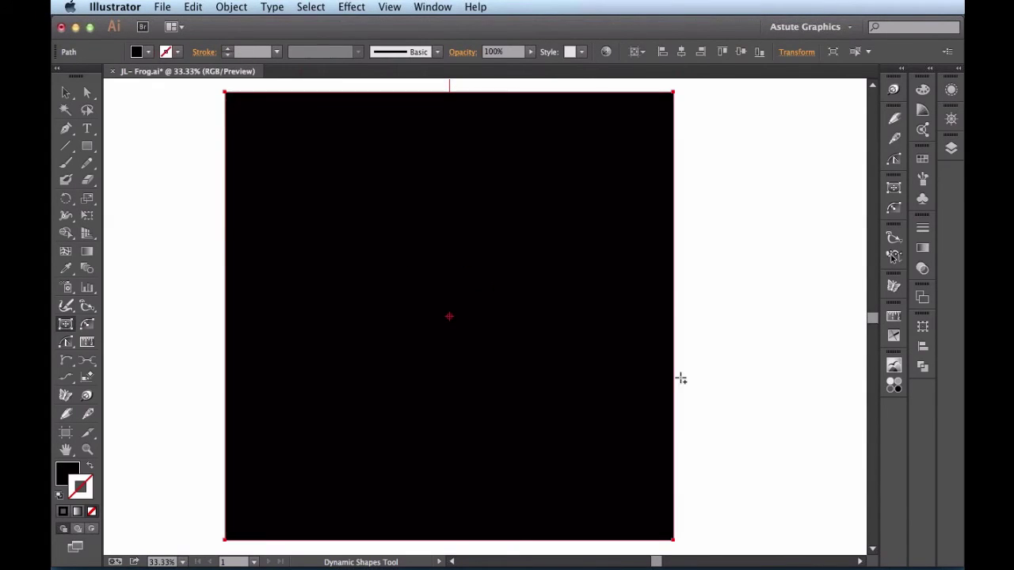
Fill the large square with a medium green swatch.
key("x")
left_click(922, 159)
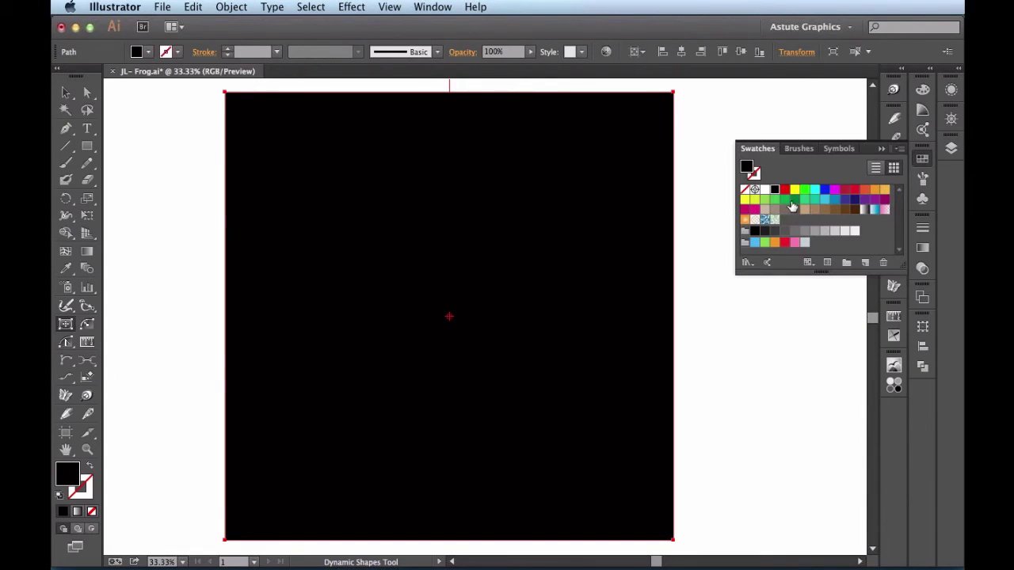
left_click(775, 199)
left_click(922, 160)
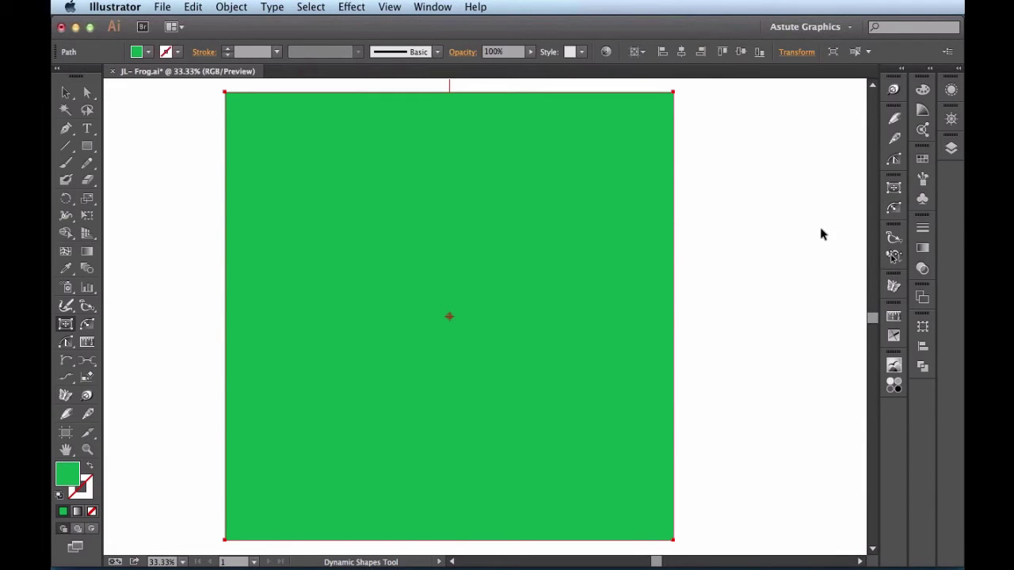
Enlarge the green square evenly around its centre to about one and a half times its size.
key("super+minus")
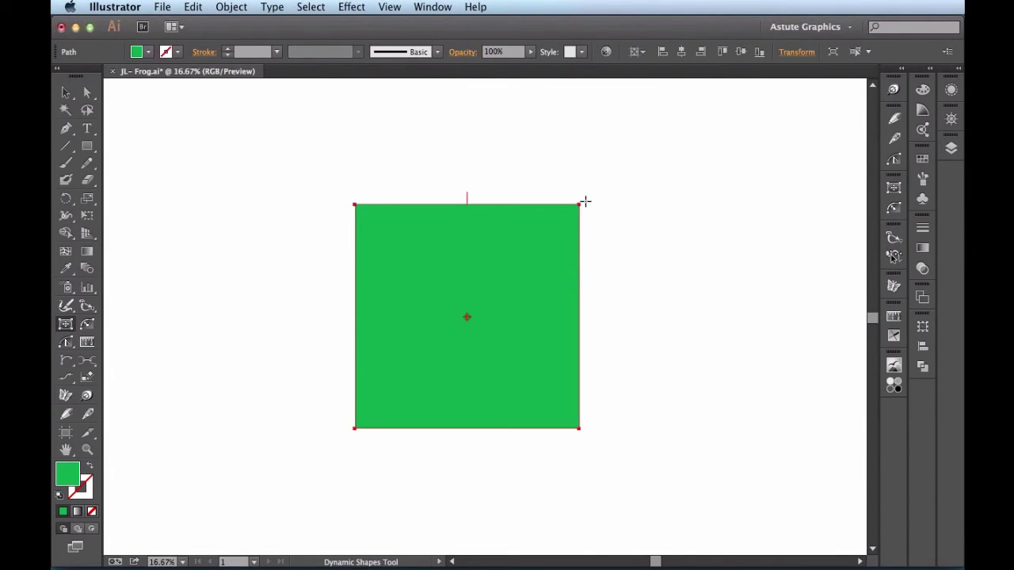
left_click_drag(580, 206, 644, 162)
key("v")
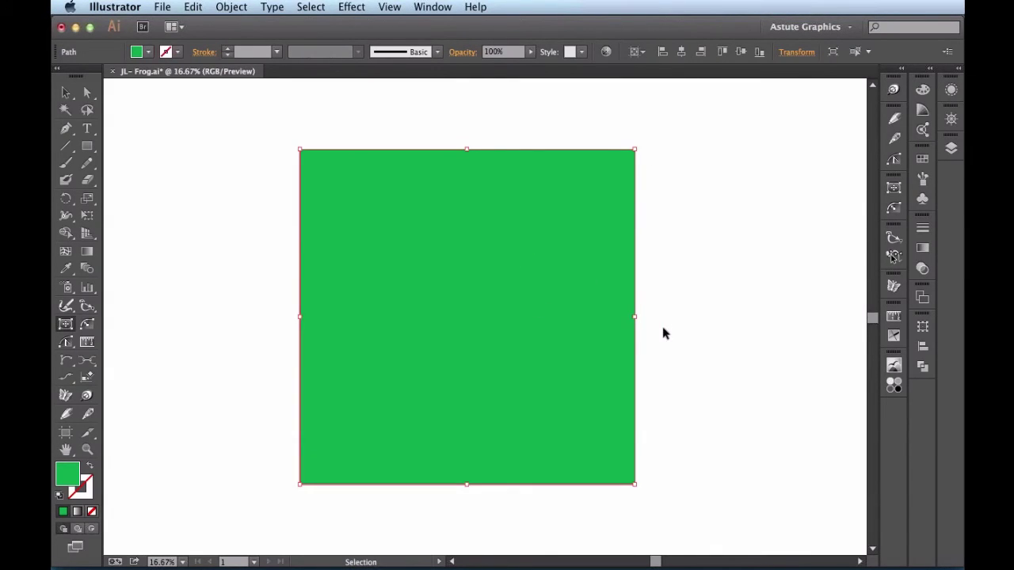
Send the green square behind all the face artwork as a background and clear the selection.
key("super+0")
key("super+minus")
key("super+minus")
key("super+minus")
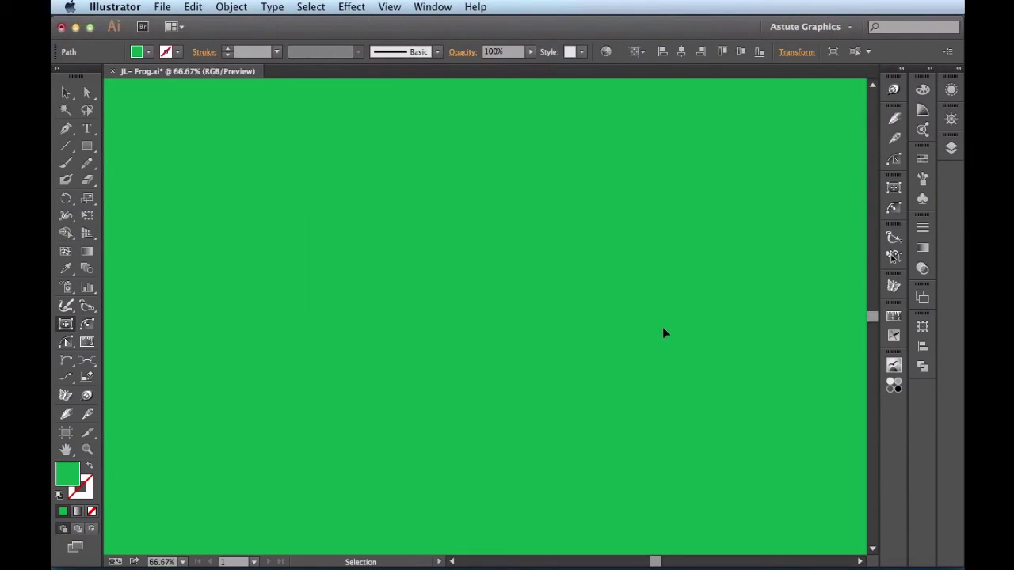
key("shift+d")
key("super")
key("super+shift+bracketleft")
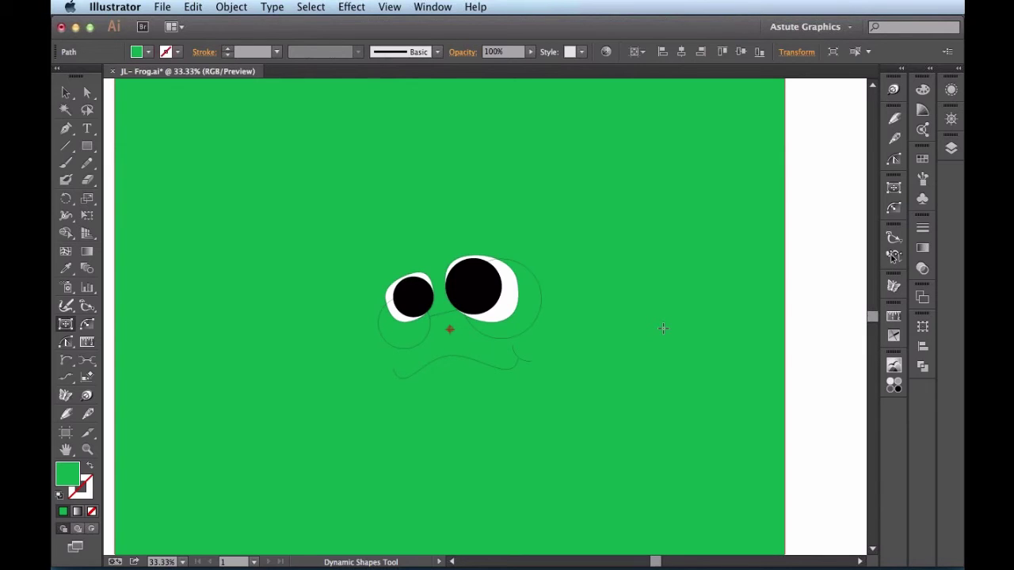
key("super+shift+a")
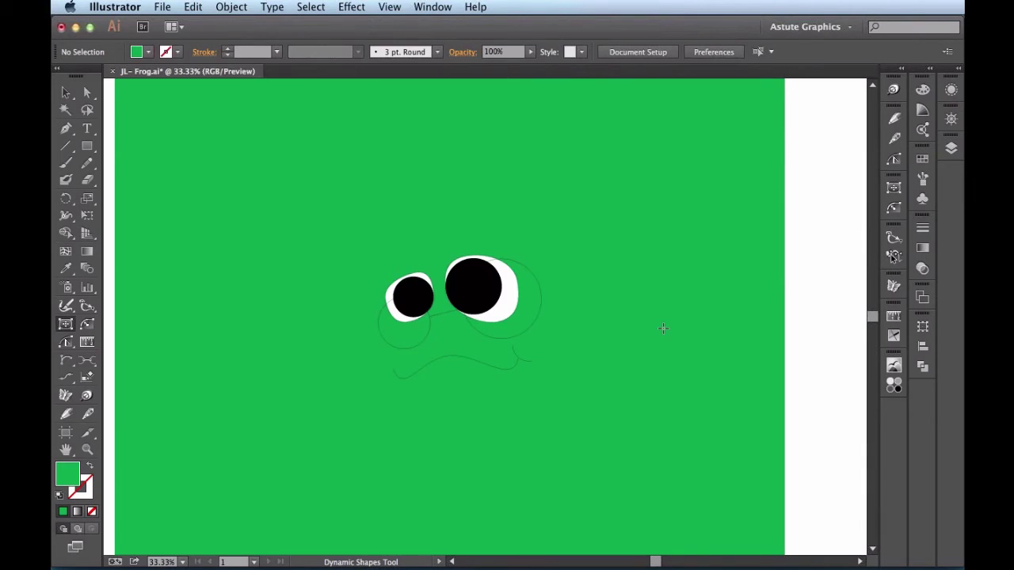
key("super+1")
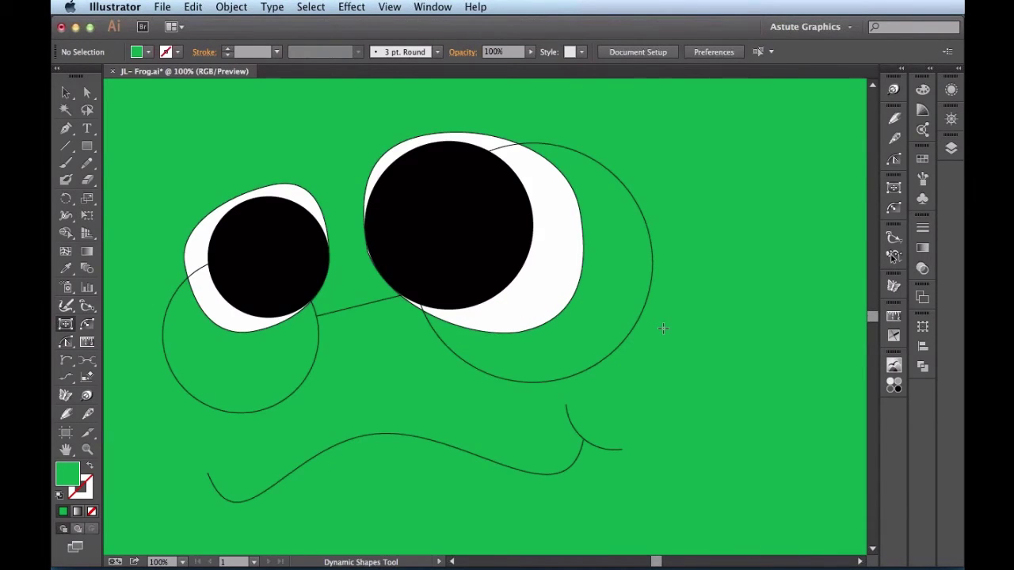
key("super+minus")
left_click_drag(502, 378, 544, 332)
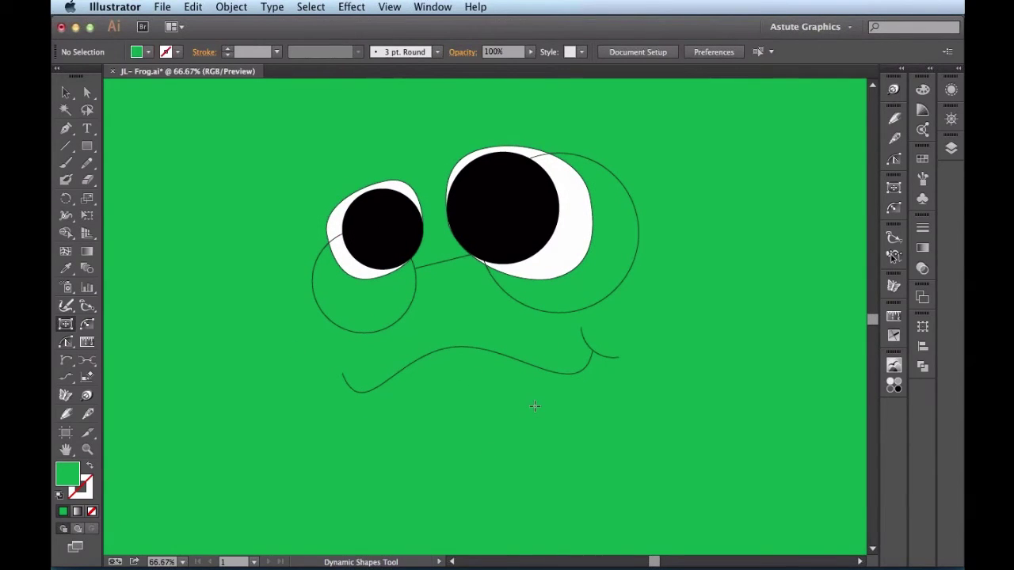
Select the mouth curve and set up the Width Gradient Tool with its options shown in percentage mode.
key("v")
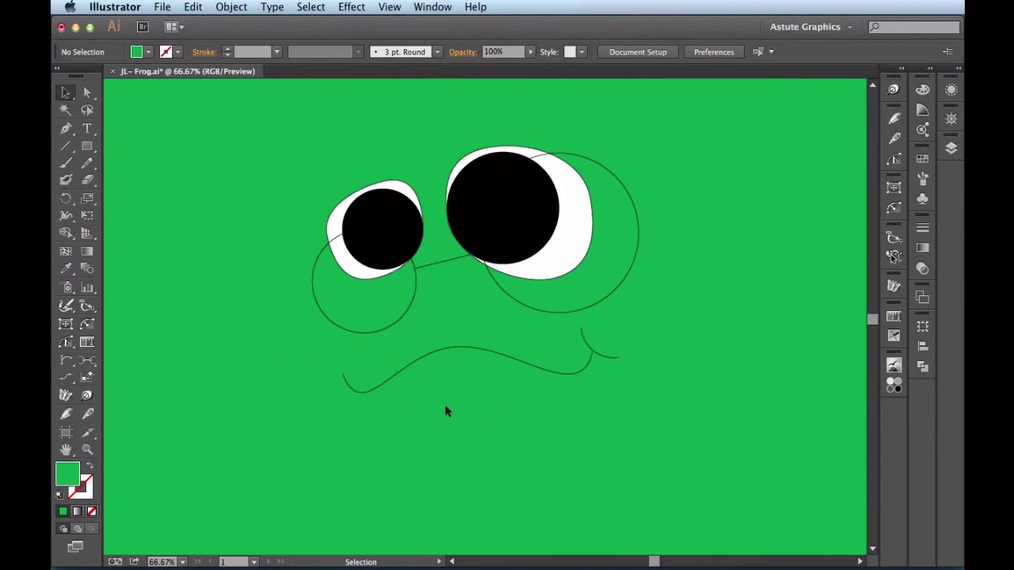
left_click_drag(499, 338, 443, 345)
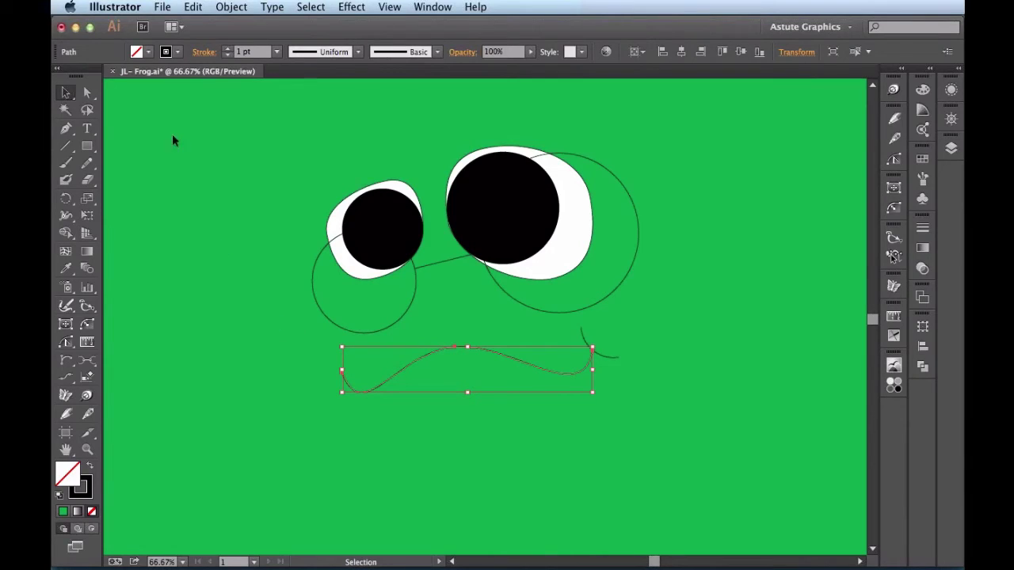
left_click(89, 309)
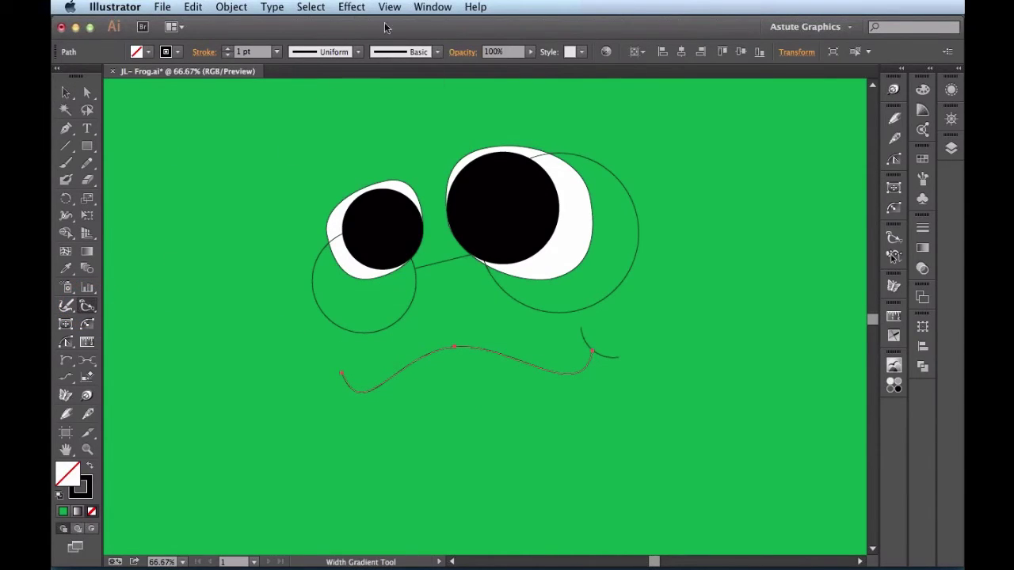
left_click(432, 6)
scroll(518, 289, "down", 1)
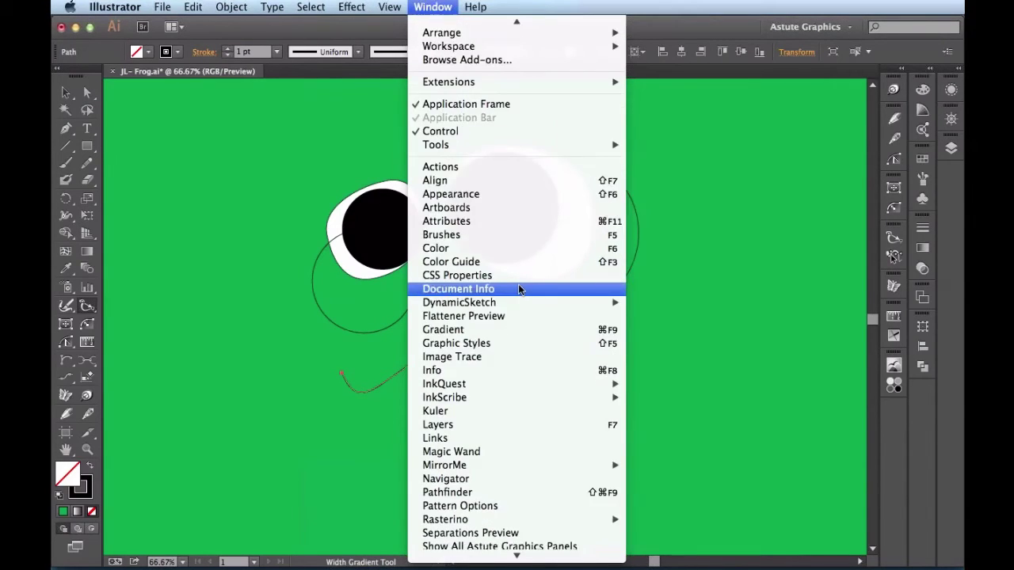
scroll(518, 289, "down", 5)
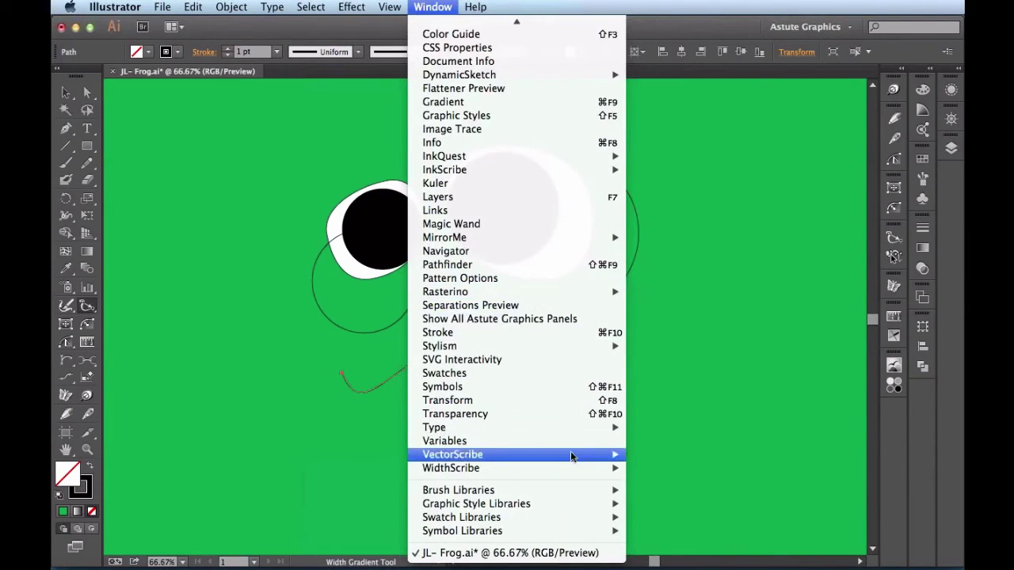
mouse_move(575, 468)
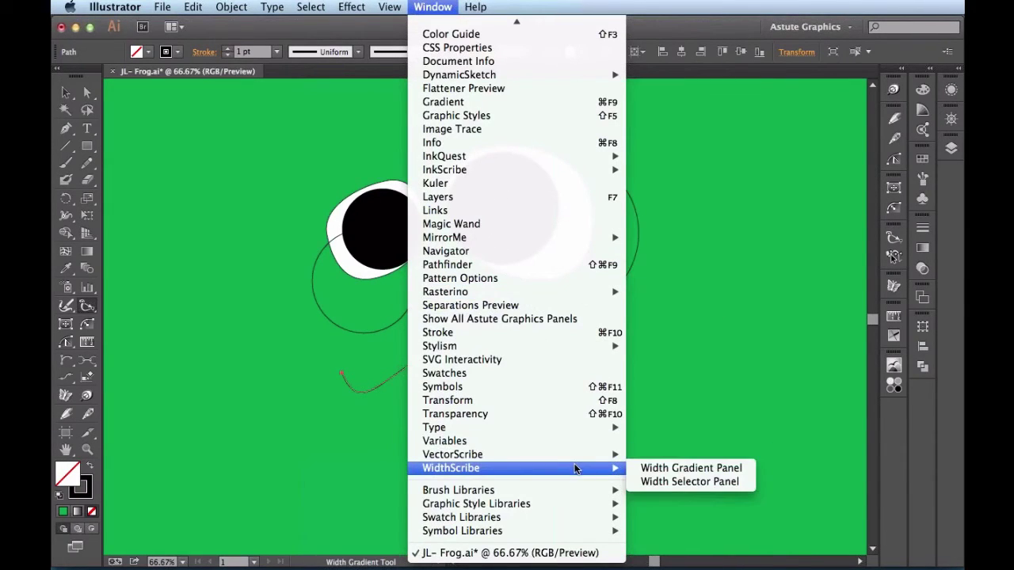
left_click(711, 469)
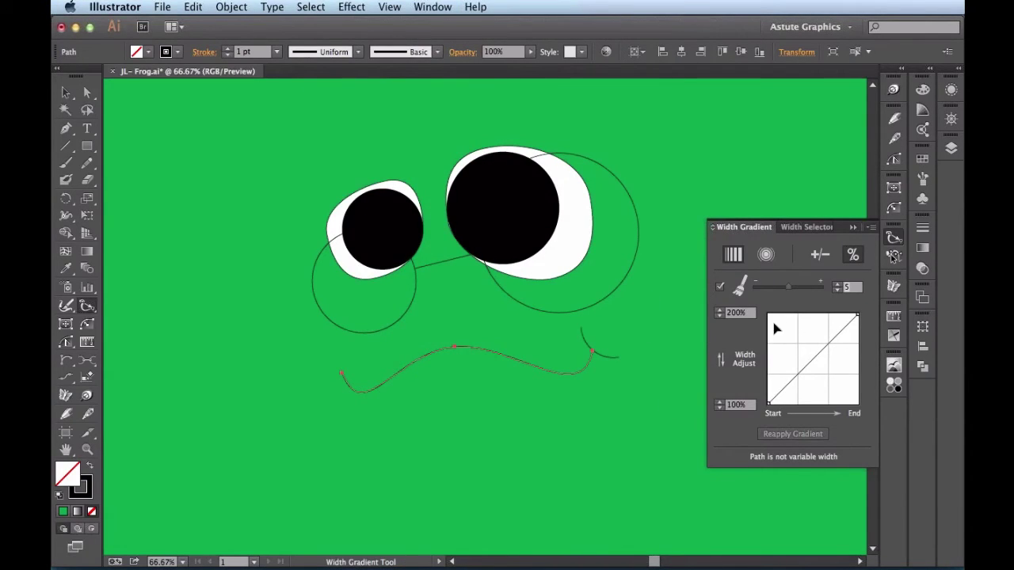
left_click(854, 256)
Apply repeated 100% to 200% linear width gradients from right to left along the mouth, up to a 16 pt stroke thickest at its left end.
mouse_move(473, 363)
left_mouse_down()
mouse_move(616, 356)
mouse_move(414, 358)
mouse_move(390, 381)
left_mouse_up()
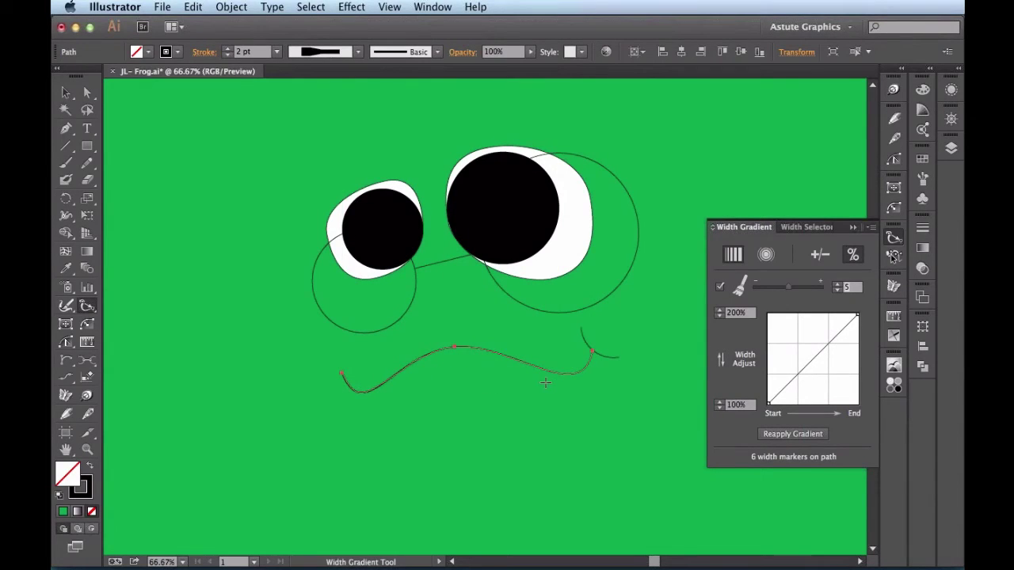
left_click_drag(545, 383, 383, 389)
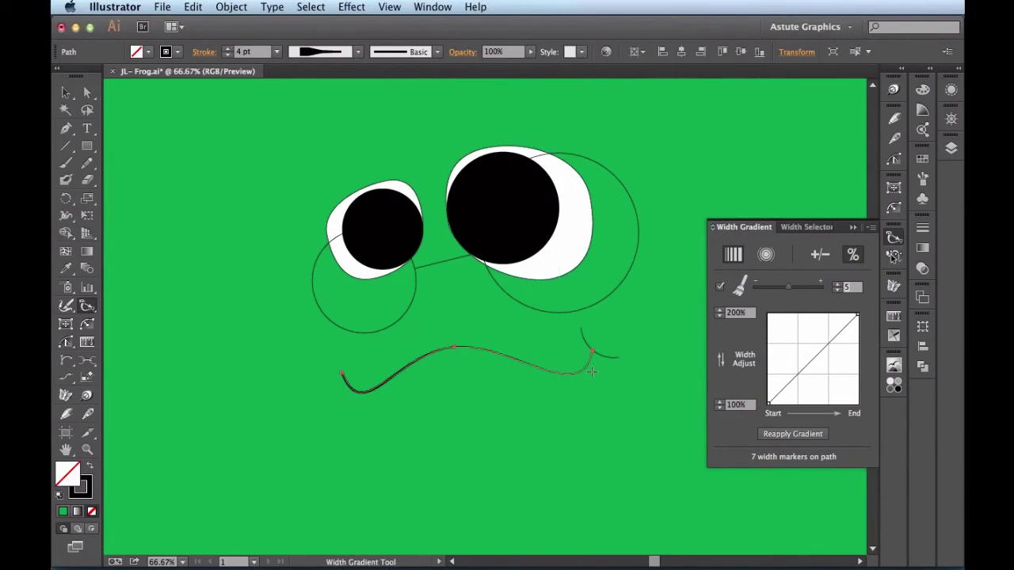
left_click_drag(643, 363, 548, 362)
mouse_move(668, 372)
left_mouse_down()
mouse_move(464, 369)
mouse_move(592, 367)
mouse_move(573, 428)
left_mouse_up()
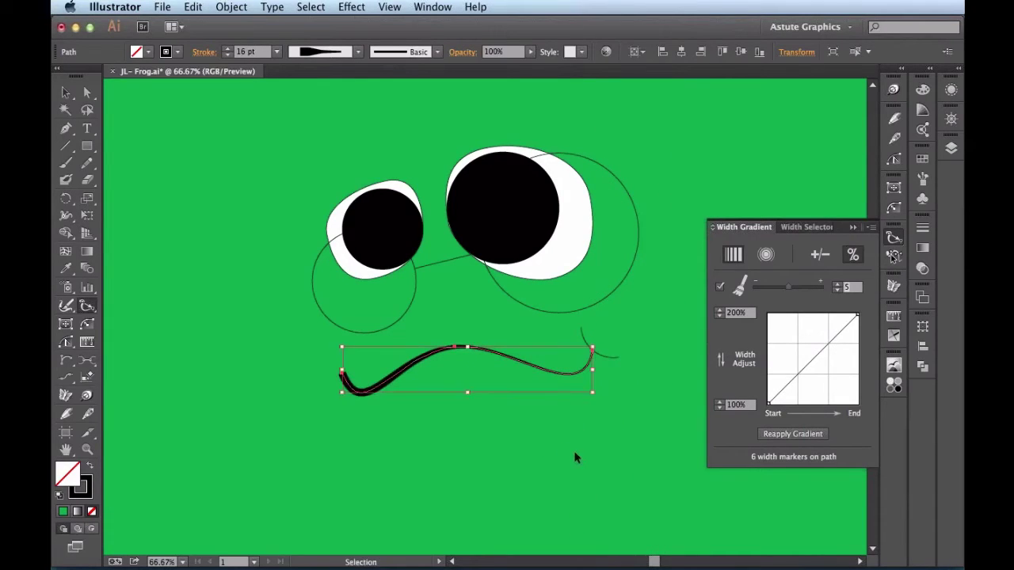
left_click(575, 457, "super")
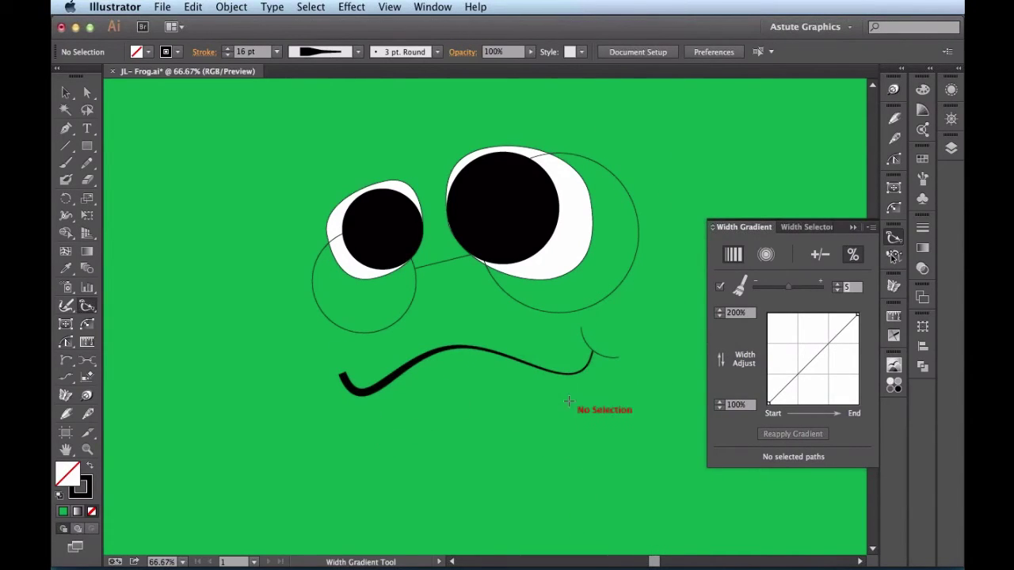
Apply repeated 100% to 200% width gradients to the short mouth-corner arc, up to an 8 pt stroke thickest at its upper end.
left_click_drag(566, 403, 503, 415)
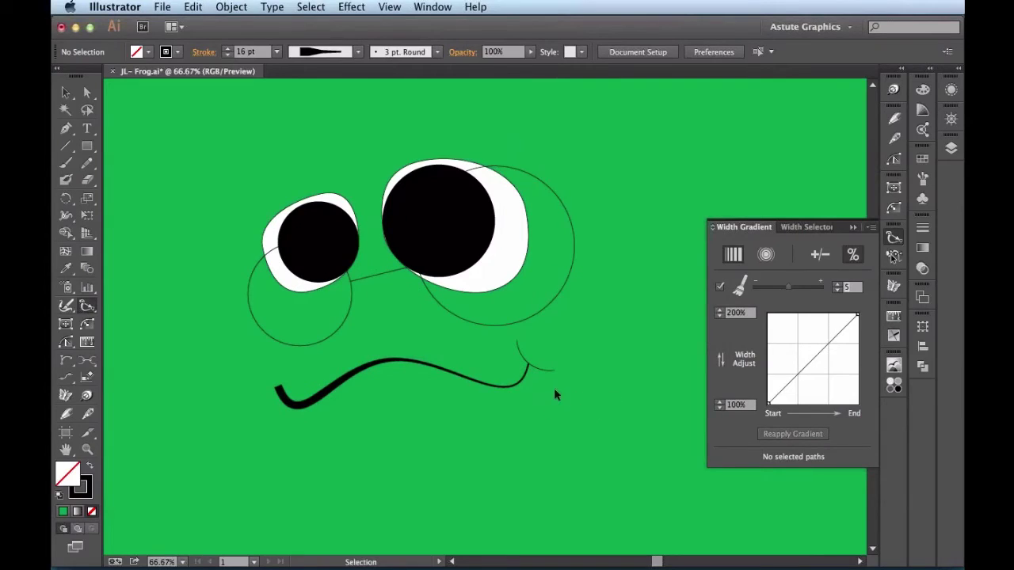
left_click(543, 358, "super")
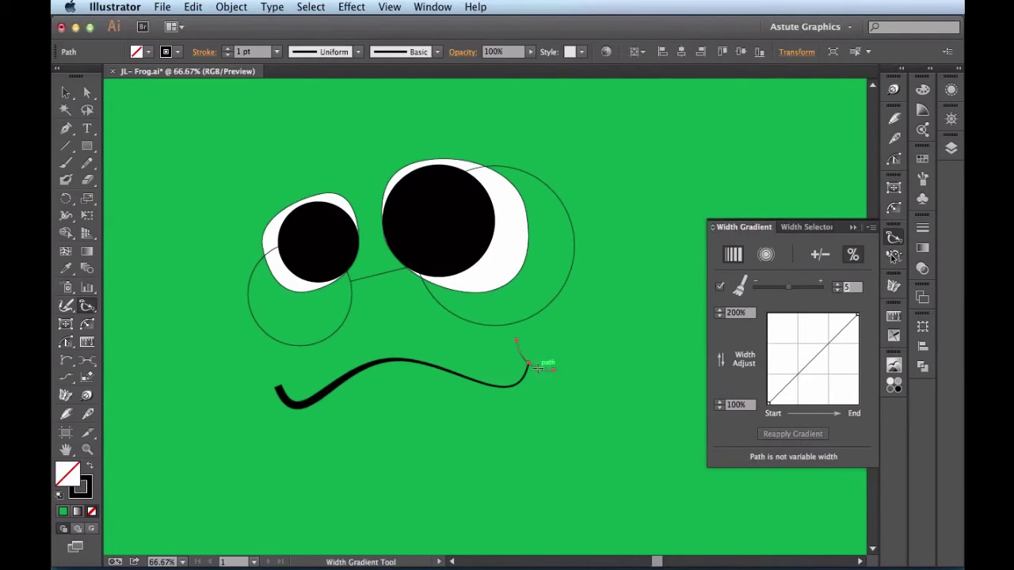
left_click(529, 341)
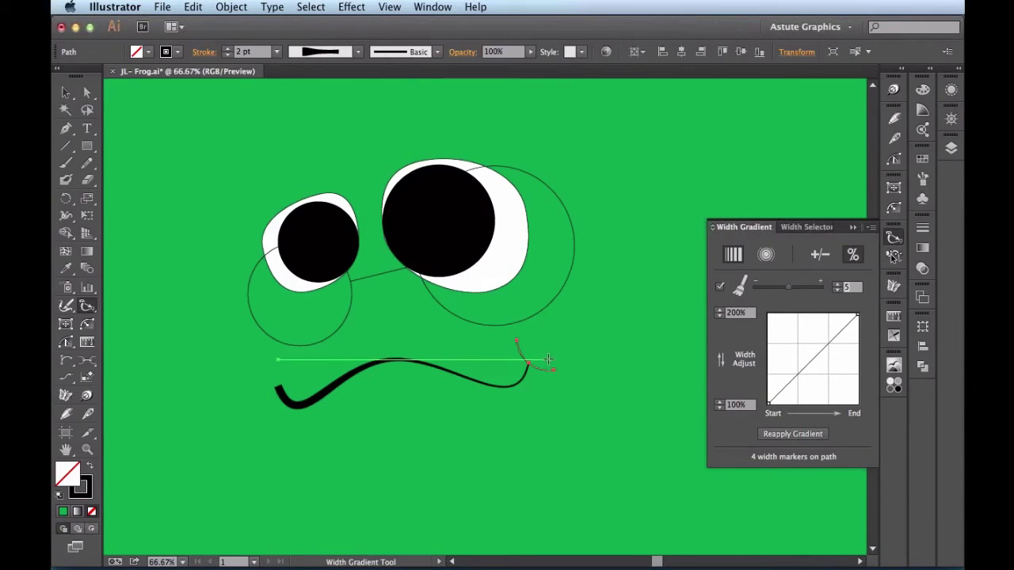
mouse_move(548, 360)
left_mouse_down()
mouse_move(560, 380)
mouse_move(536, 351)
left_mouse_up()
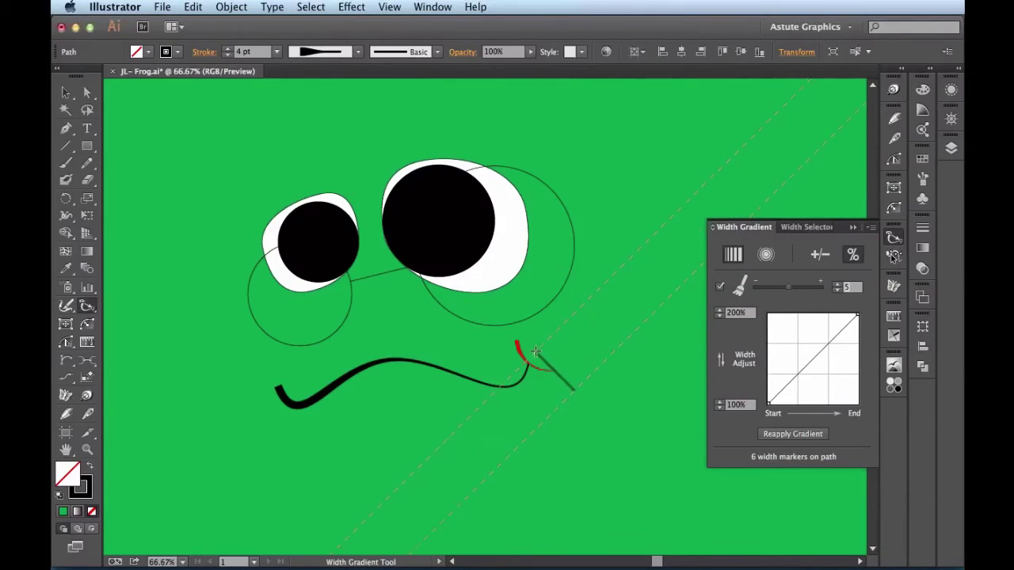
left_click(576, 420)
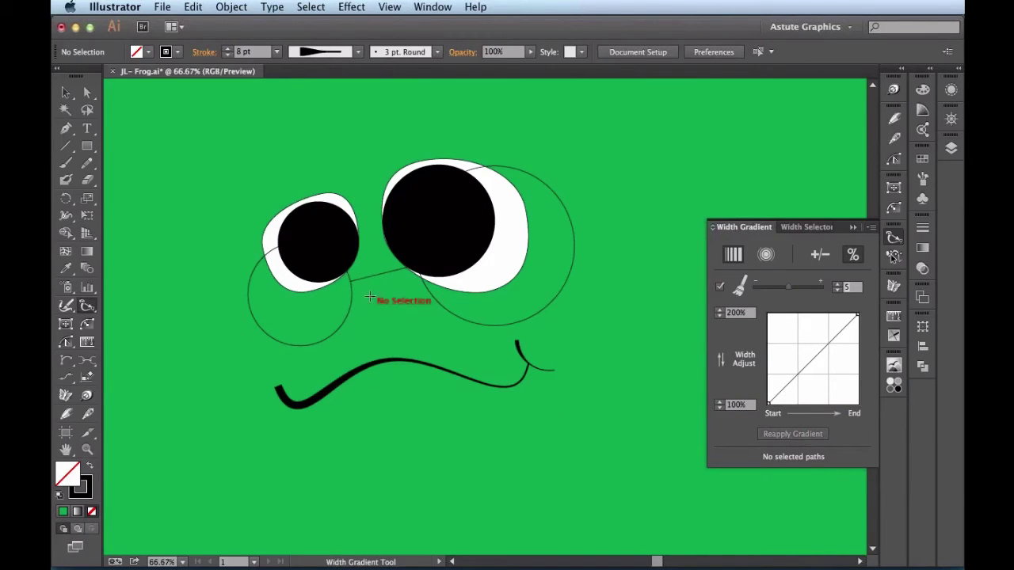
Apply repeated 100% to 200% linear width gradients upward across both white eye outlines, thickest along their upper edges, and clear the selection.
key("v")
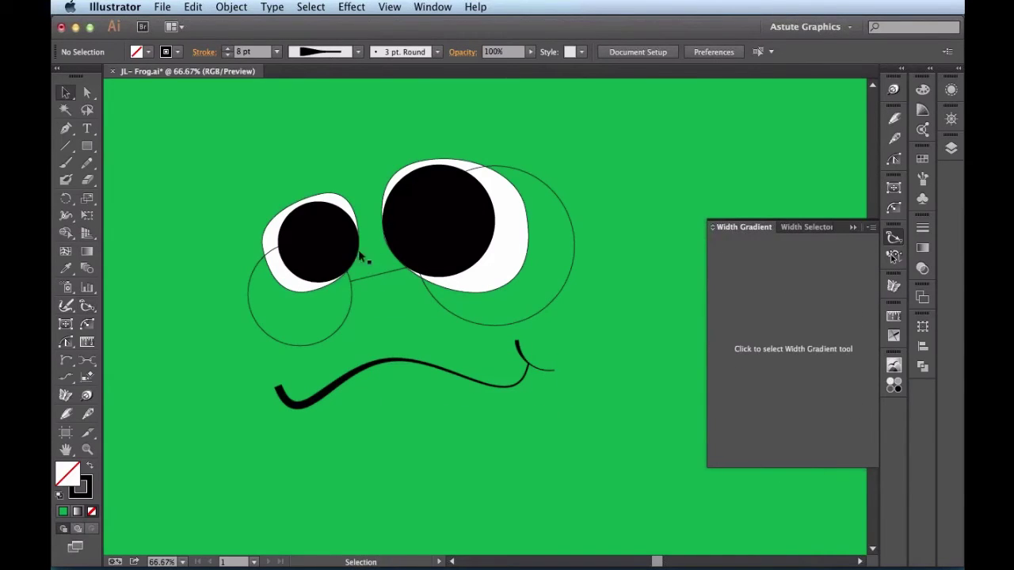
left_click(273, 229)
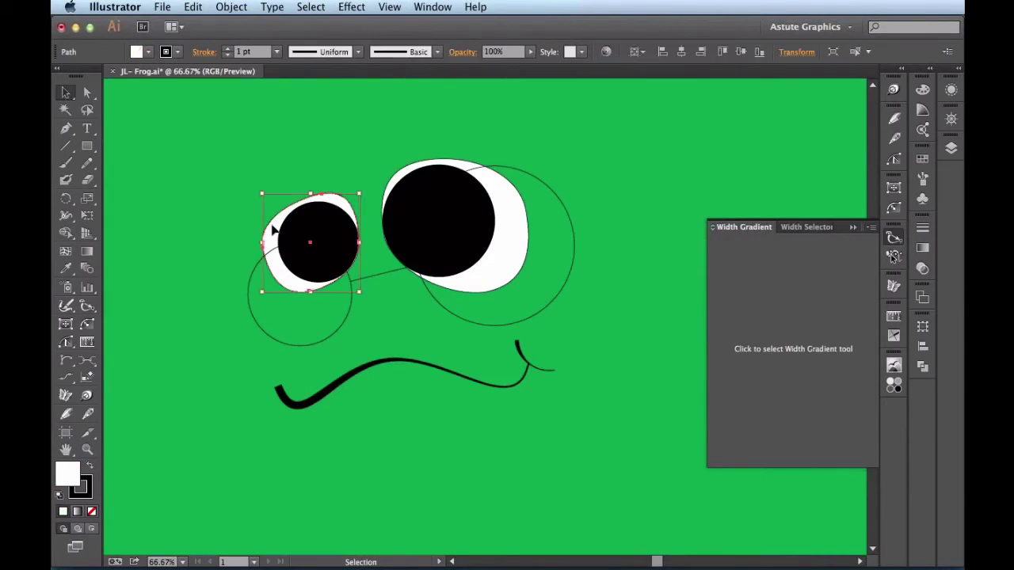
left_click(508, 222, "shift")
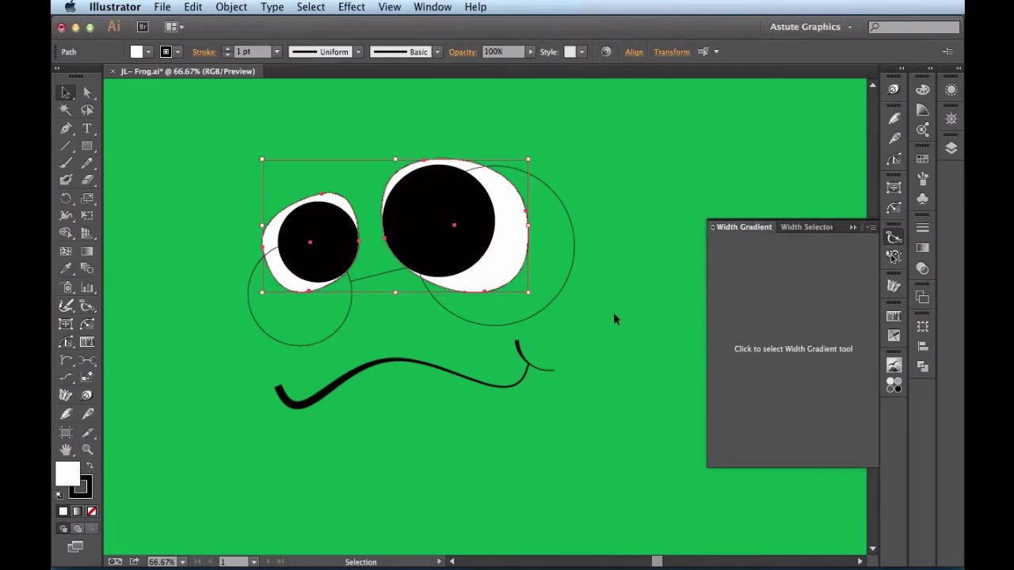
left_click(788, 325)
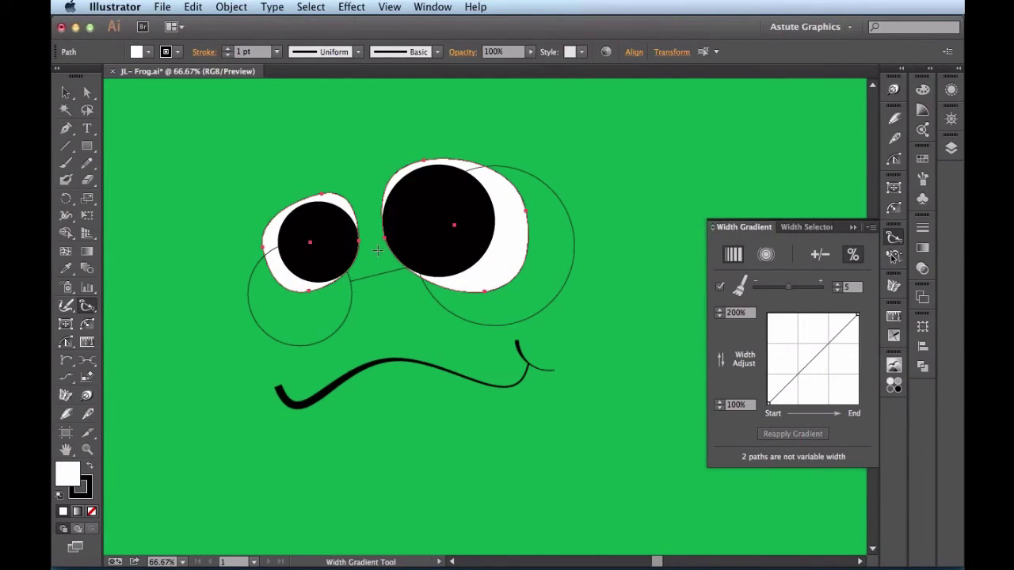
key("super+1")
key("space")
left_click_drag(346, 279, 364, 356)
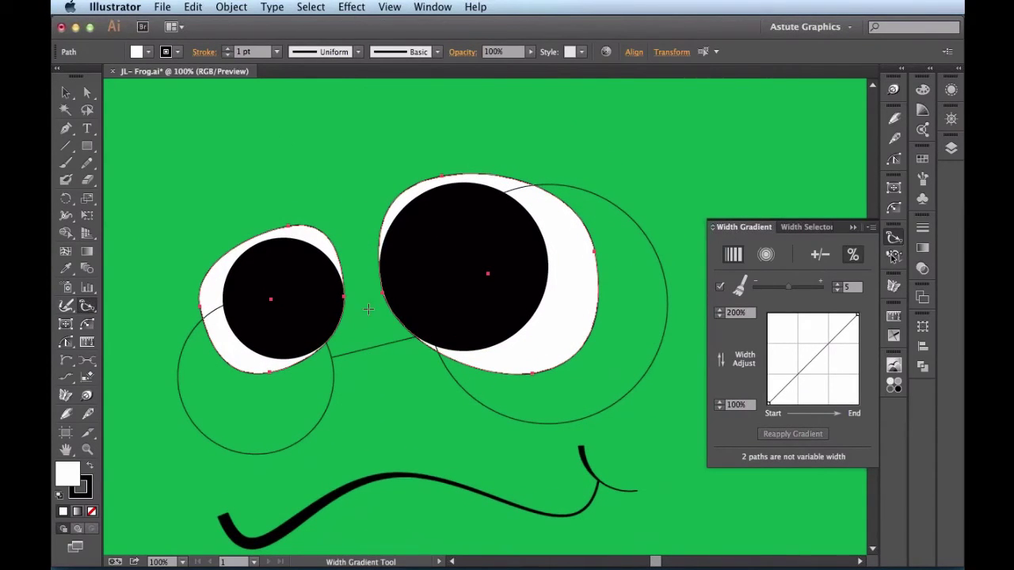
left_click_drag(372, 300, 359, 237)
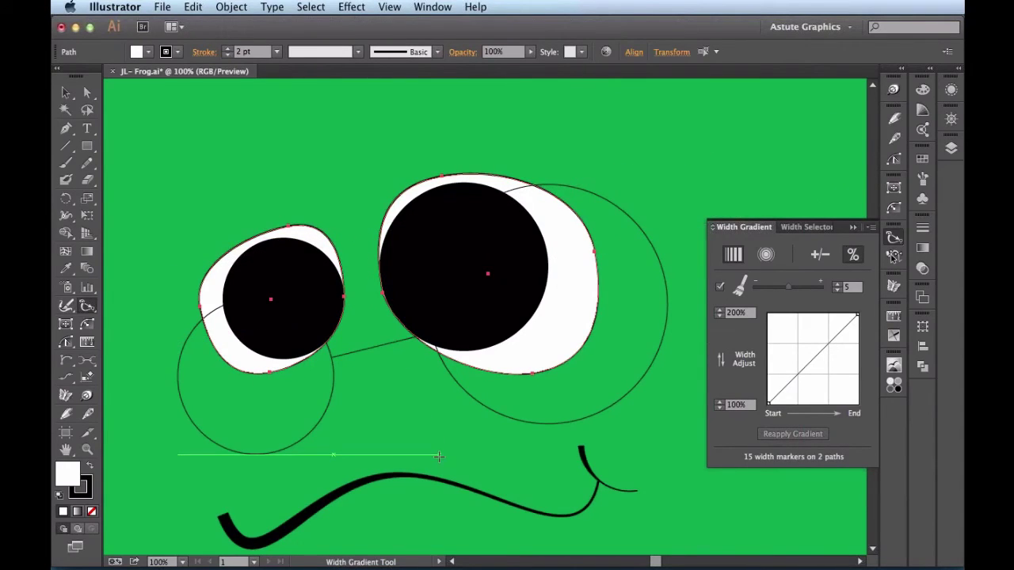
mouse_move(439, 452)
left_mouse_down()
mouse_move(408, 290)
mouse_move(351, 177)
mouse_move(448, 349)
left_mouse_up()
mouse_move(449, 423)
left_mouse_down()
mouse_move(407, 276)
mouse_move(362, 233)
mouse_move(369, 183)
mouse_move(354, 136)
left_mouse_up()
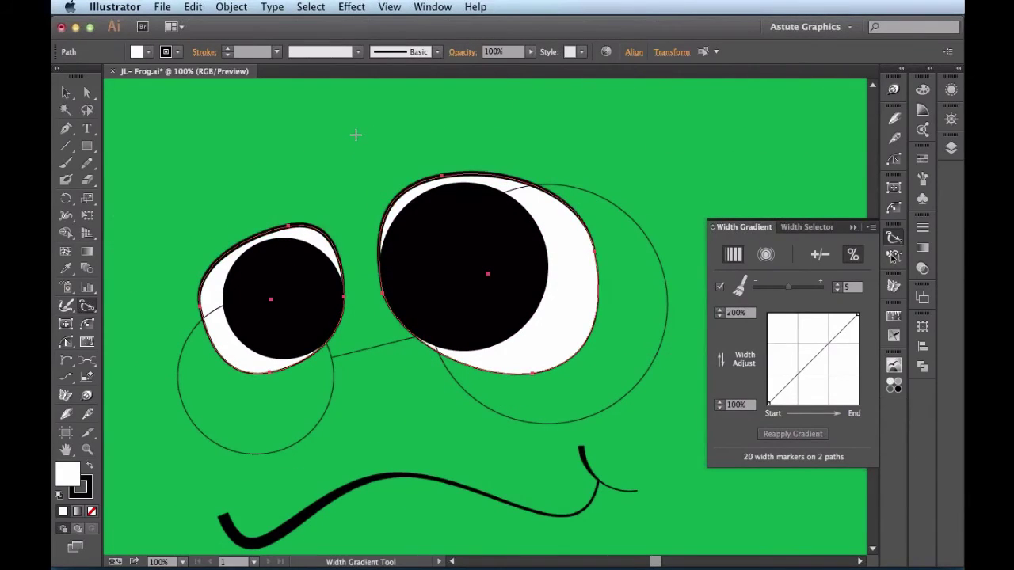
left_click(523, 385, "super")
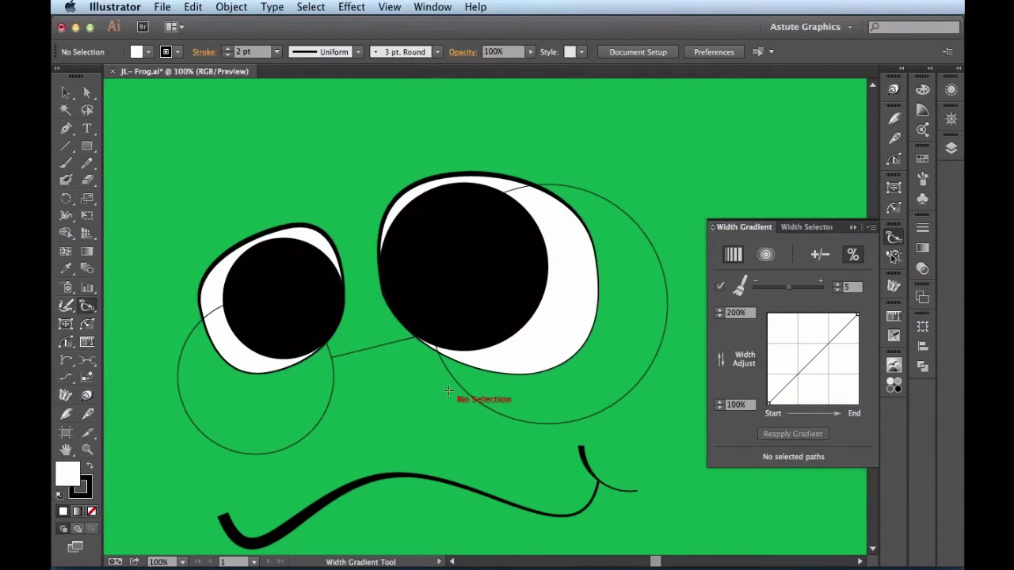
Apply repeated 100% to 200% linear width gradients to both lens circles and the glasses bridge, thickening their strokes toward the upper edges.
scroll(454, 410, "down", 2)
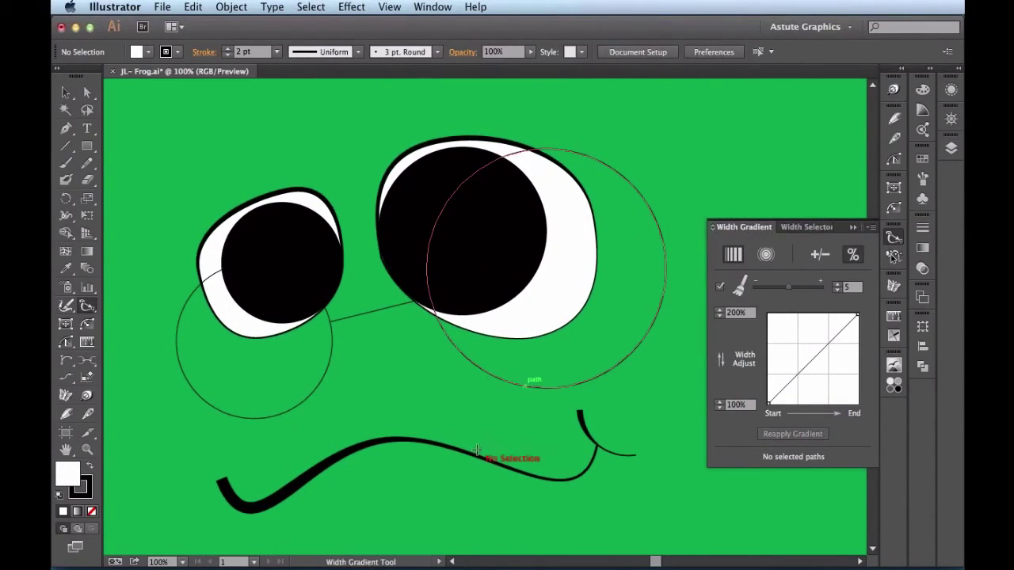
key("v")
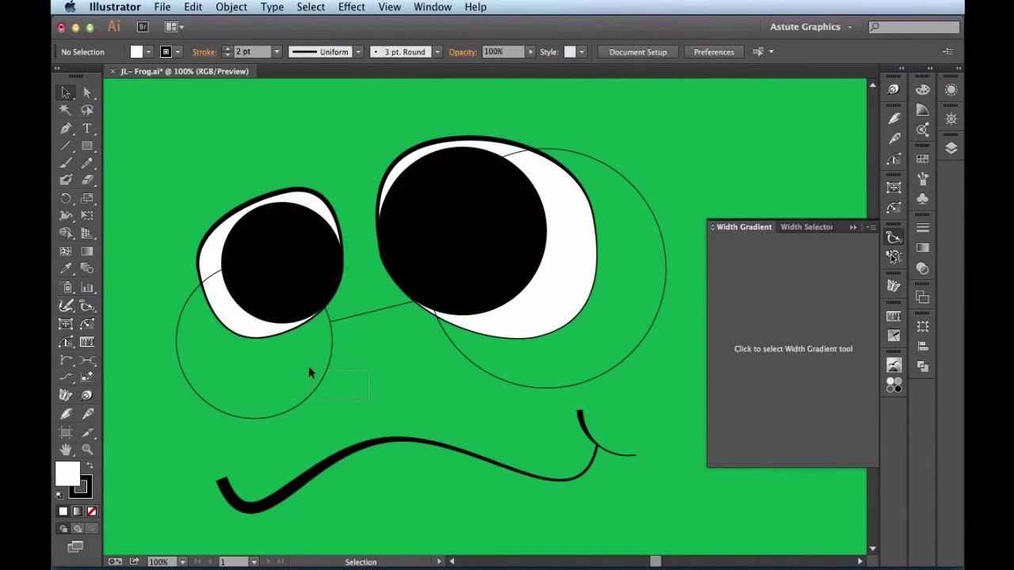
left_click(331, 365)
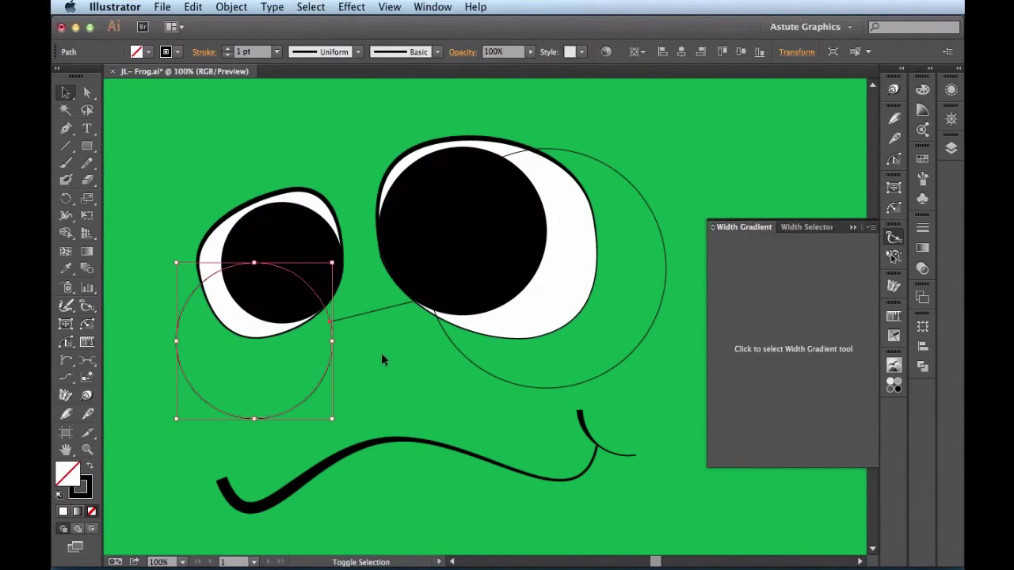
left_click(377, 310, "shift")
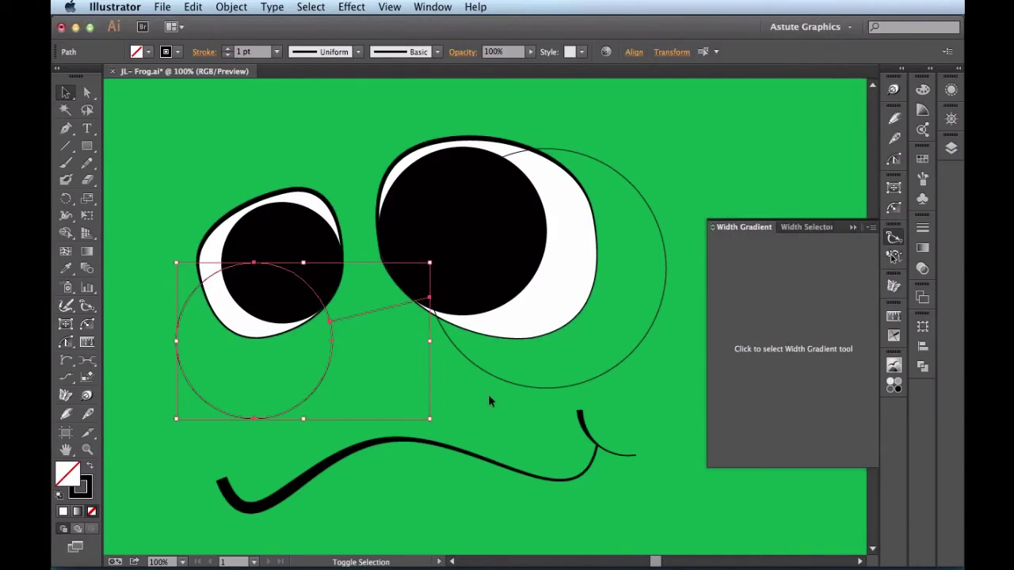
left_click(586, 380, "shift")
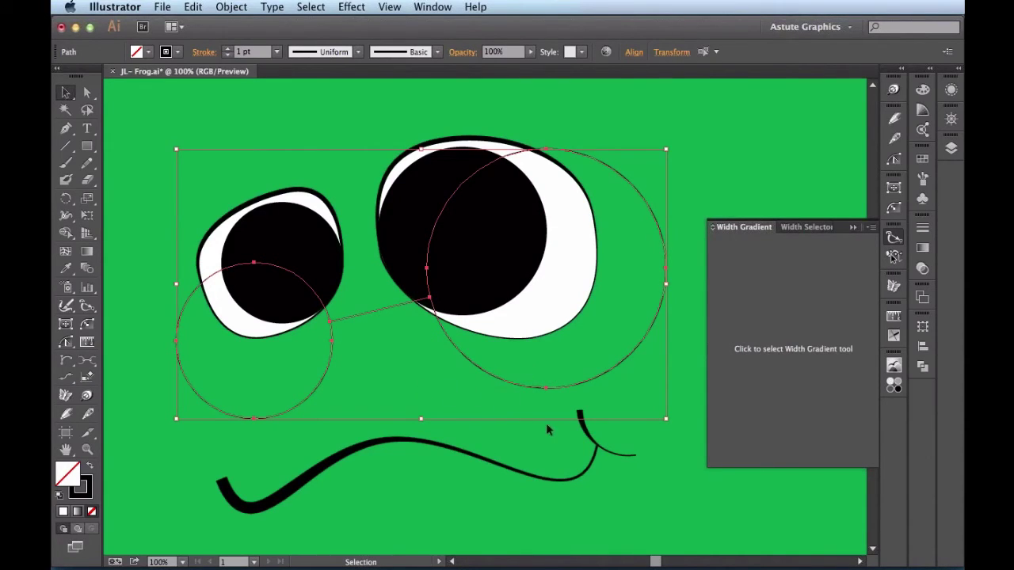
left_click(779, 362)
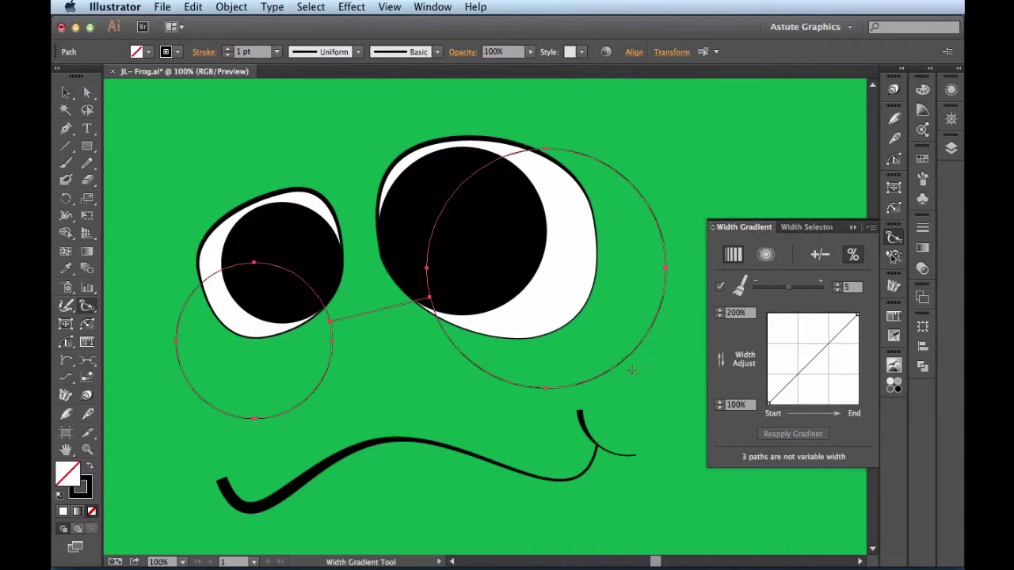
mouse_move(402, 325)
left_mouse_down()
mouse_move(303, 294)
mouse_move(305, 273)
left_mouse_up()
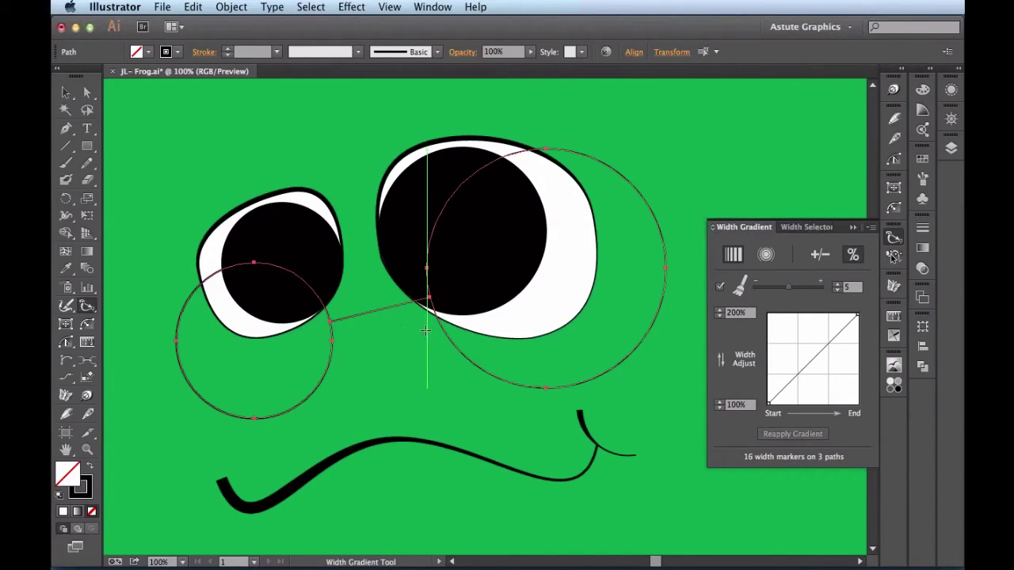
mouse_move(413, 327)
left_mouse_down()
mouse_move(363, 263)
mouse_move(332, 272)
mouse_move(336, 255)
left_mouse_up()
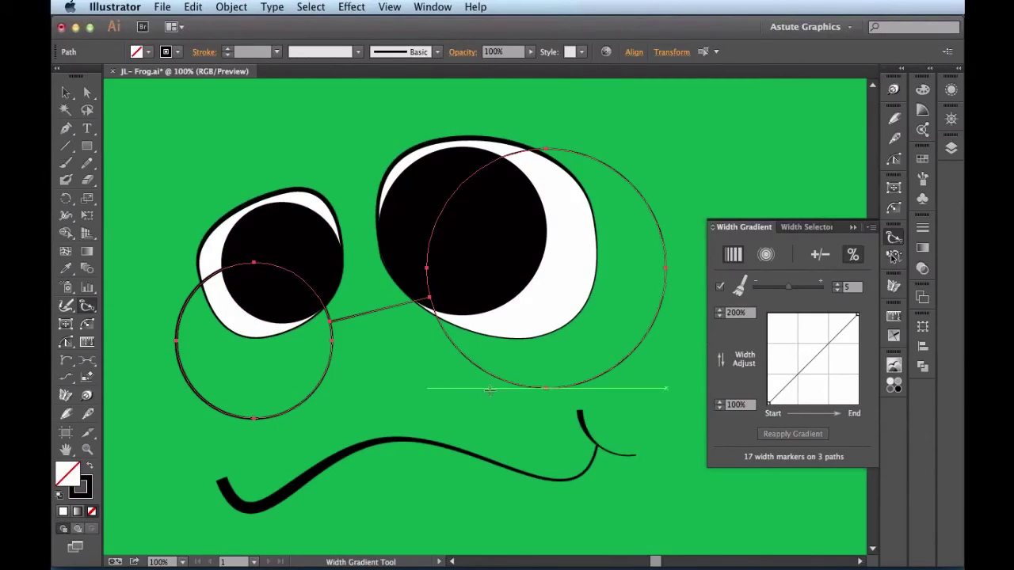
mouse_move(426, 376)
left_mouse_down()
mouse_move(428, 309)
mouse_move(447, 306)
mouse_move(458, 246)
left_mouse_up()
left_click_drag(440, 418, 500, 281)
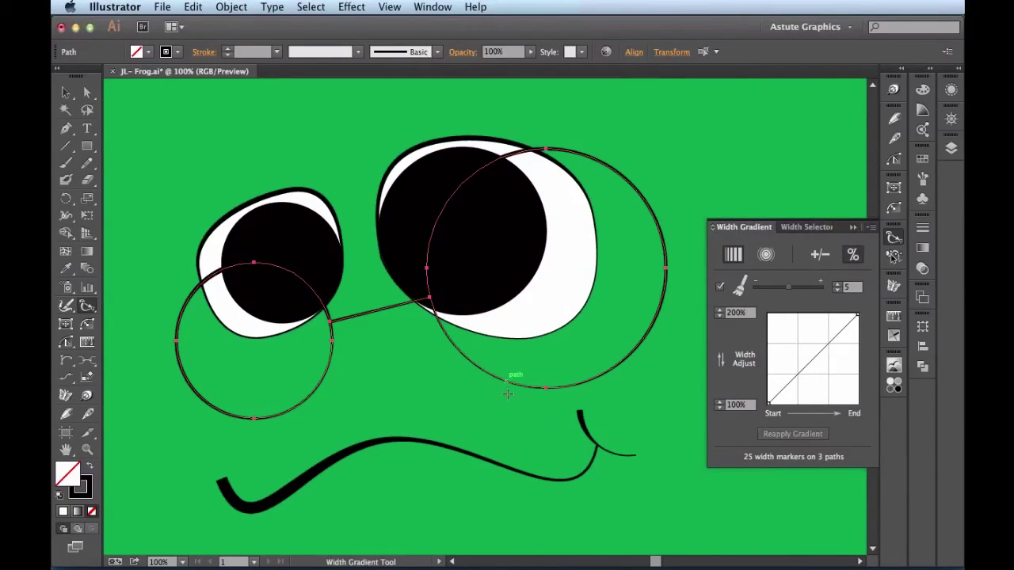
left_click_drag(504, 489, 454, 366)
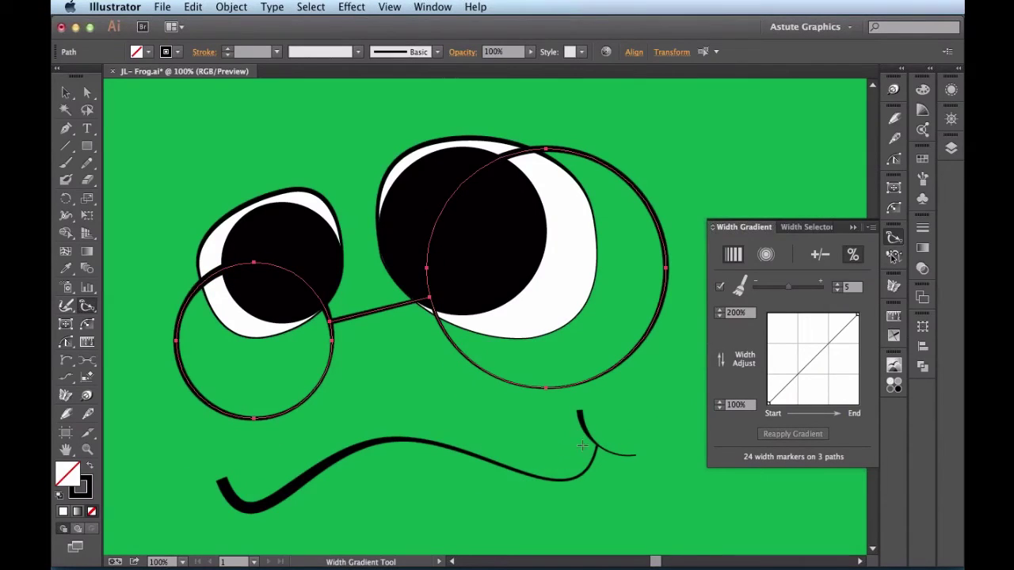
left_click_drag(254, 341, 177, 412)
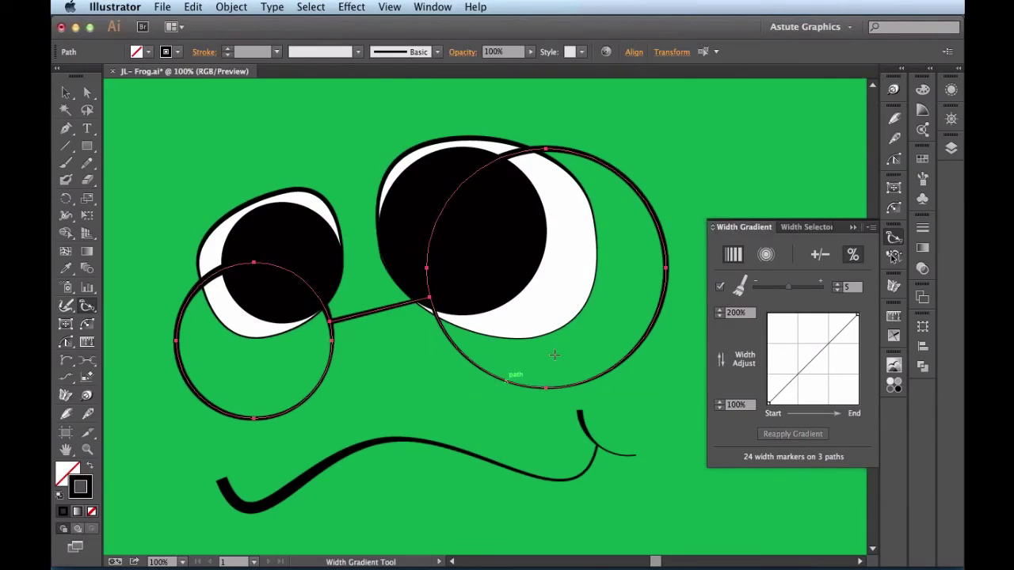
Recolor the strokes of the glasses dark gray (R=77 G=77 B=77) and clear the selection.
left_click(923, 160)
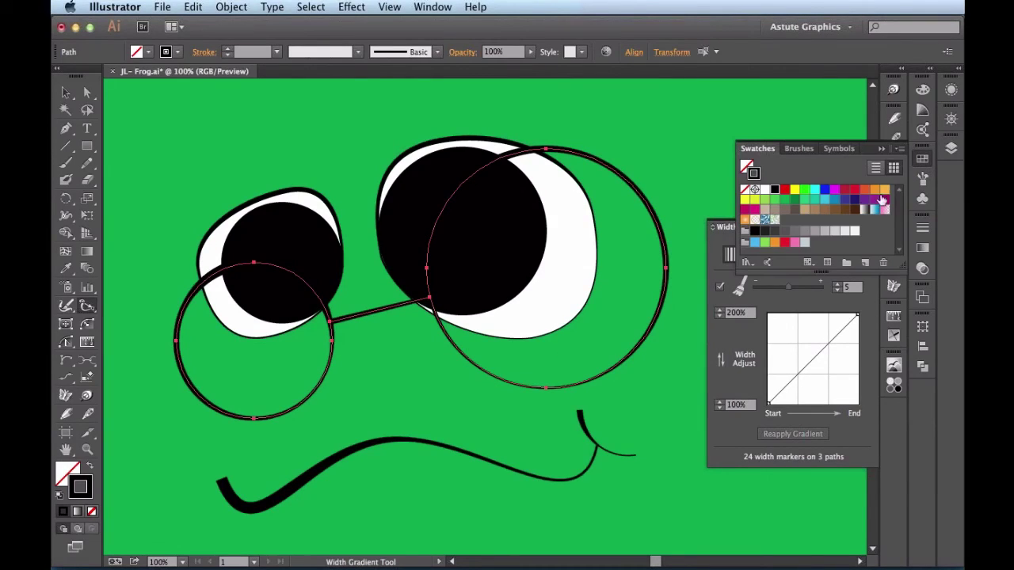
left_click(784, 234)
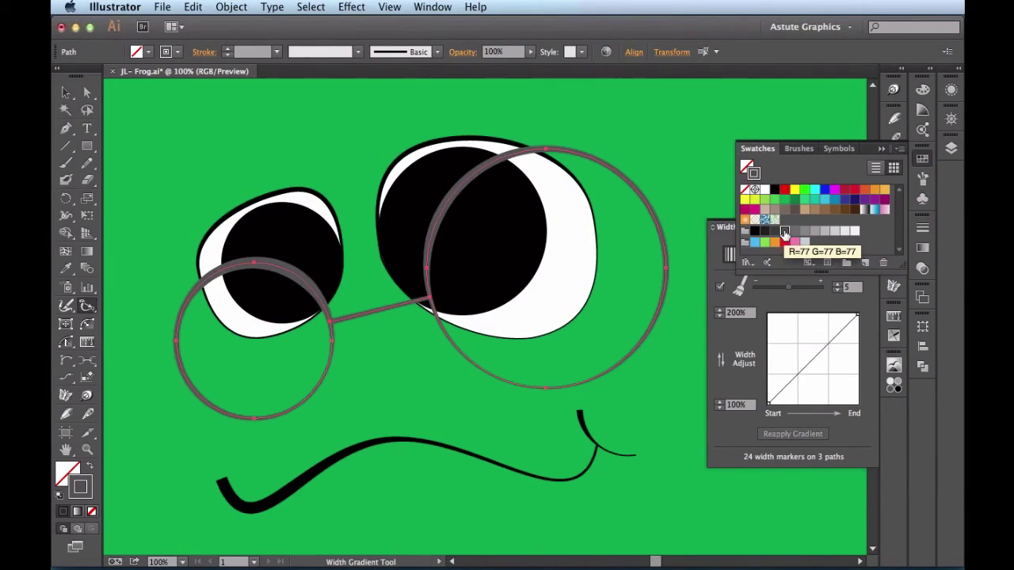
left_click(702, 147, "super")
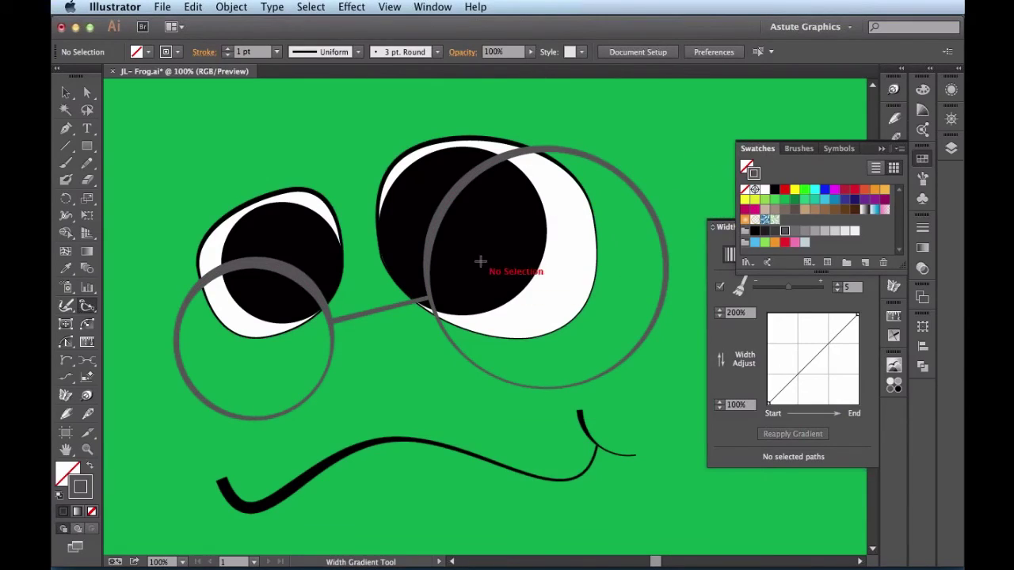
left_click(926, 159)
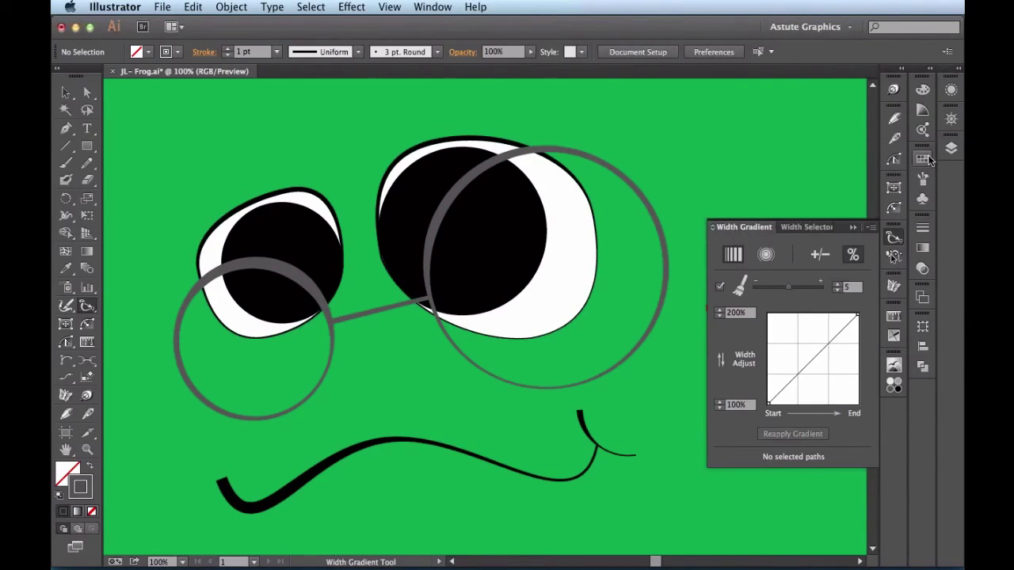
left_click(890, 238)
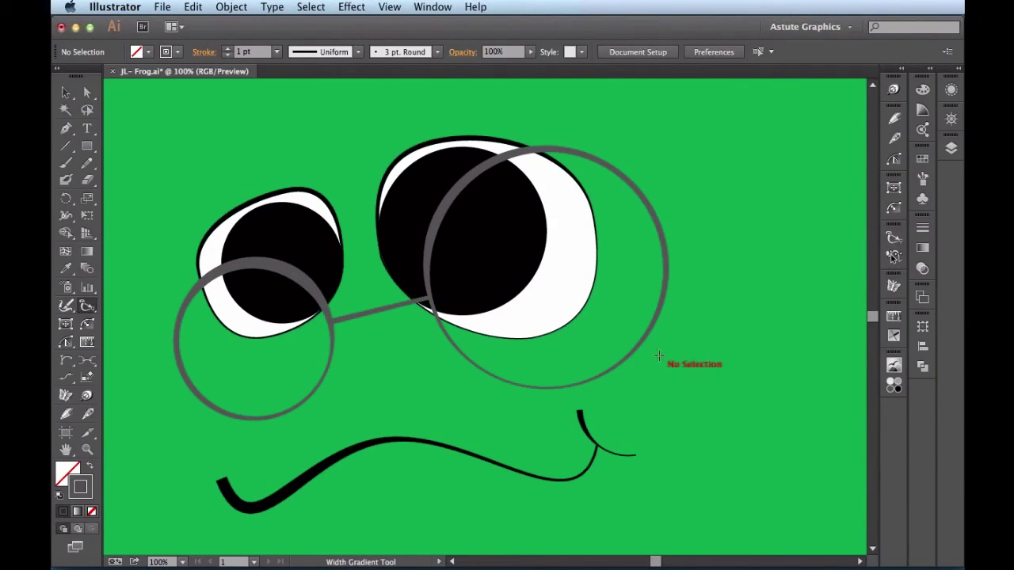
Show the Dynamic Sketch options and sketch a closed wavy outline around the whole mouth and its corner arc.
key("super+minus")
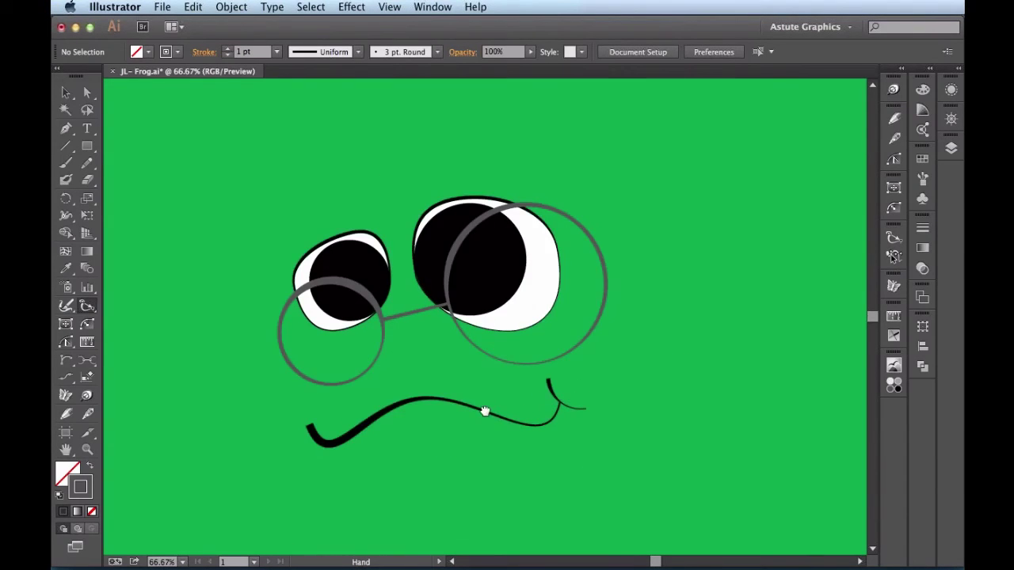
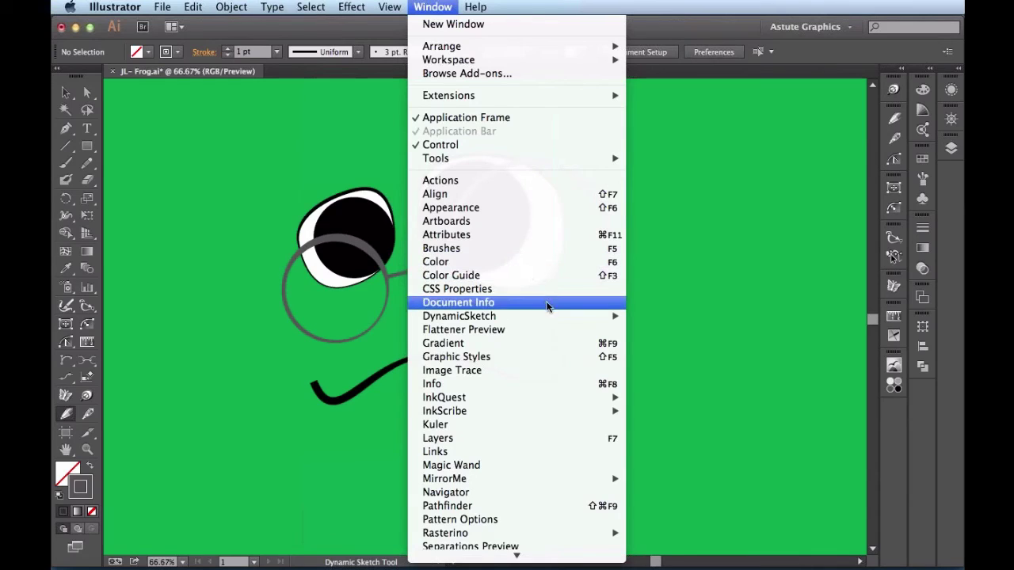
mouse_move(557, 317)
left_click(672, 316)
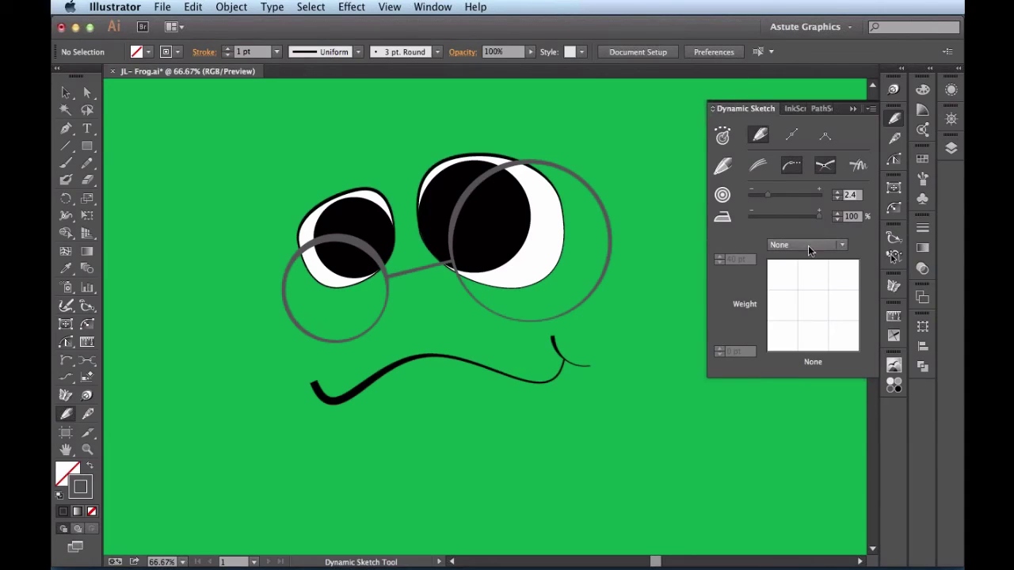
left_click(895, 120)
left_click(894, 121)
mouse_move(290, 401)
left_mouse_down()
mouse_move(309, 374)
mouse_move(348, 362)
mouse_move(423, 298)
mouse_move(518, 330)
mouse_move(587, 315)
mouse_move(611, 337)
mouse_move(615, 399)
mouse_move(578, 422)
mouse_move(507, 419)
mouse_move(478, 443)
mouse_move(412, 453)
mouse_move(367, 425)
mouse_move(332, 427)
mouse_move(297, 408)
left_mouse_up()
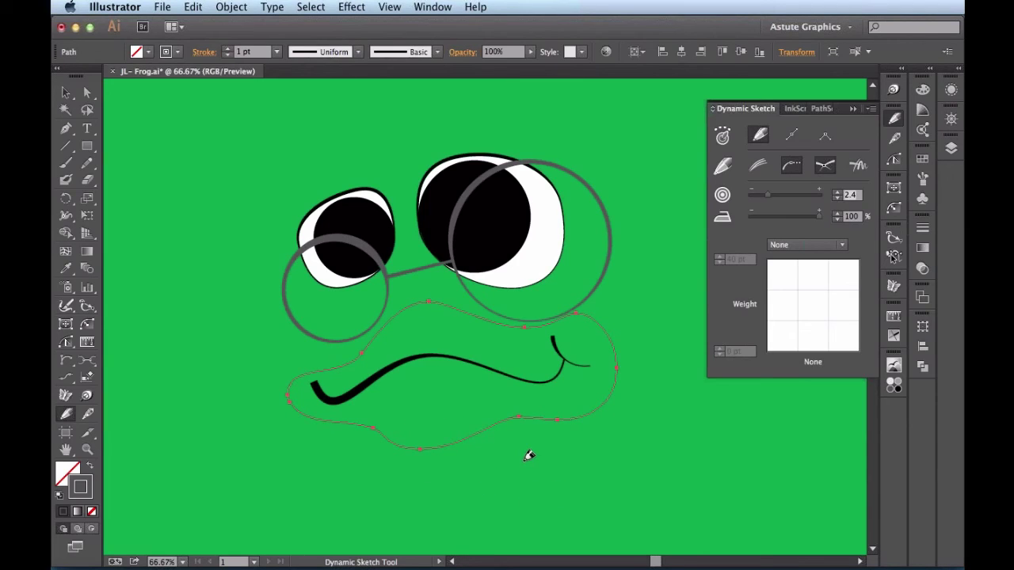
Swap the mouth outline's stroke for a fill and color it light green (R=140 G=198 B=63).
key("shift+x")
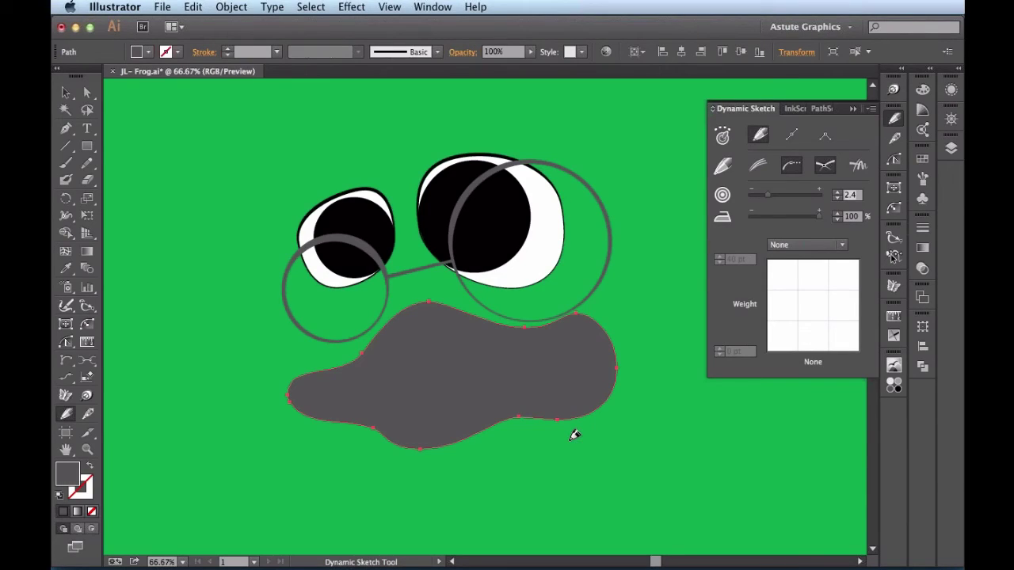
left_click(924, 159)
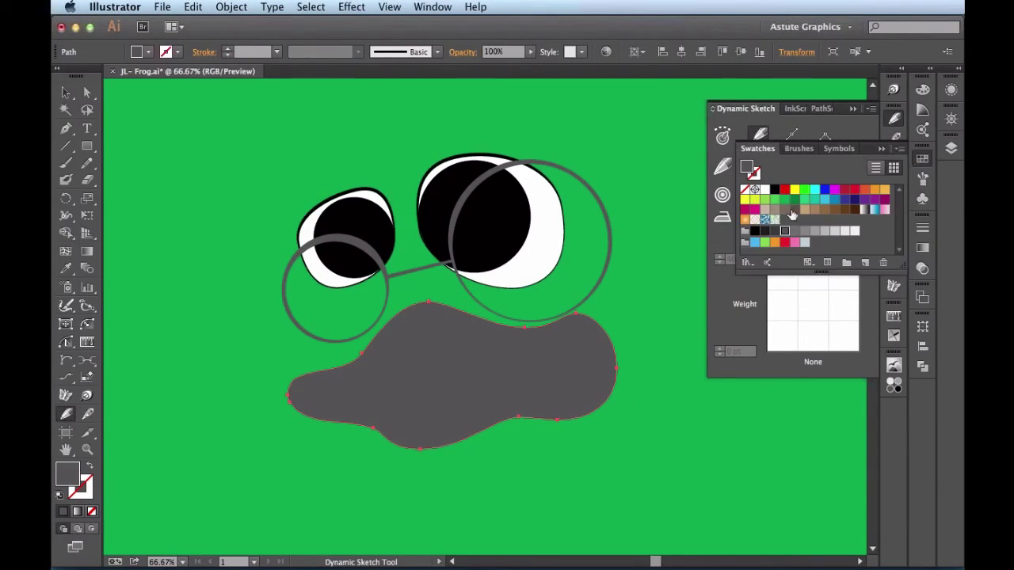
left_click(765, 202)
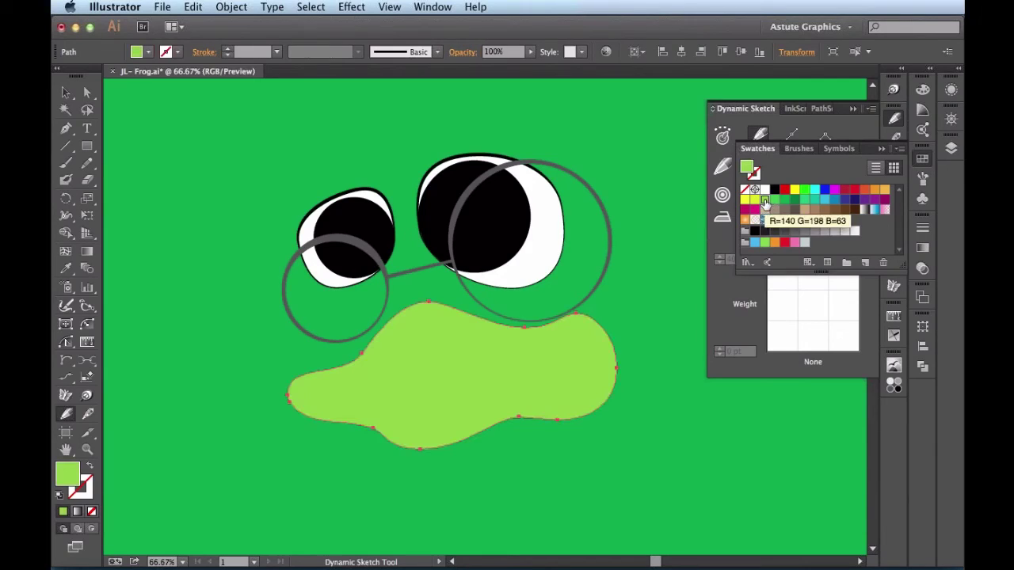
left_click(922, 158)
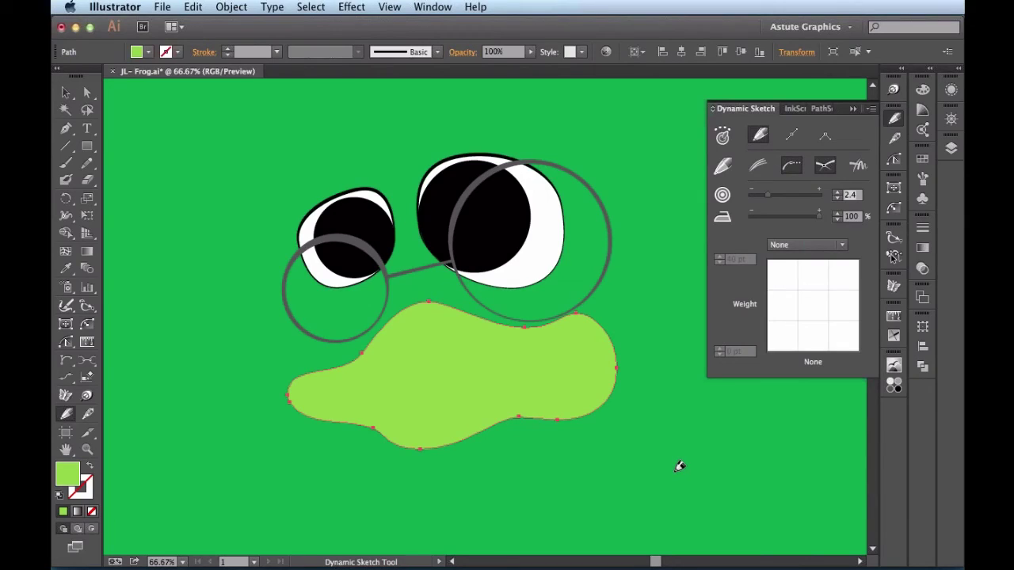
Send the light green mouth shape to the very back of the stacking order.
key("v")
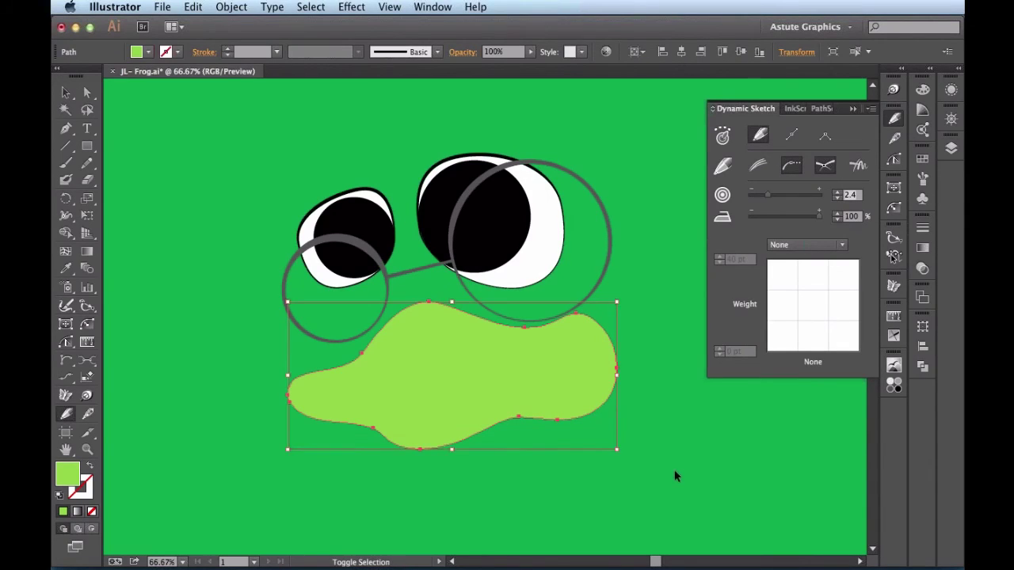
key("super+shift+bracketleft")
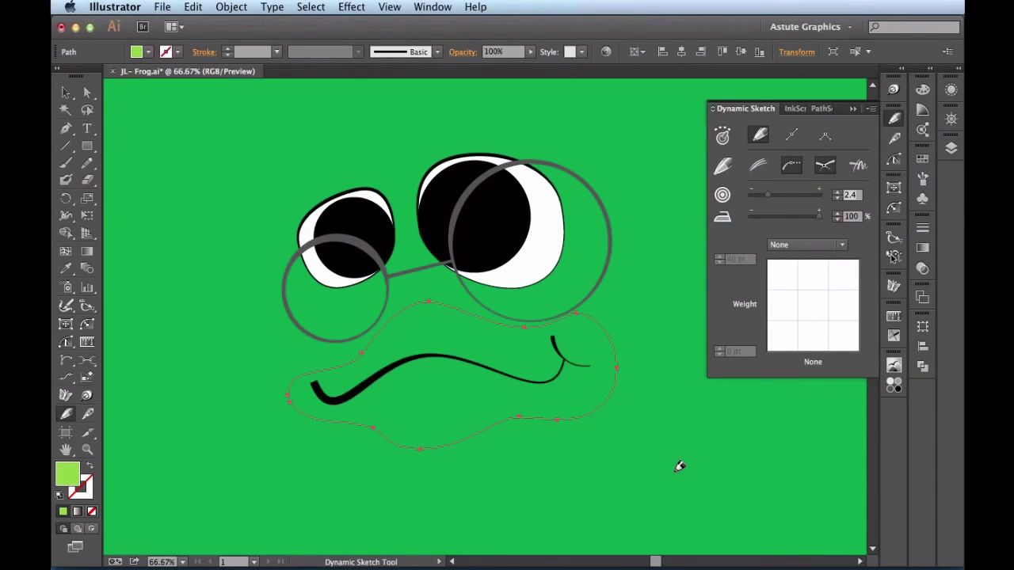
key("super")
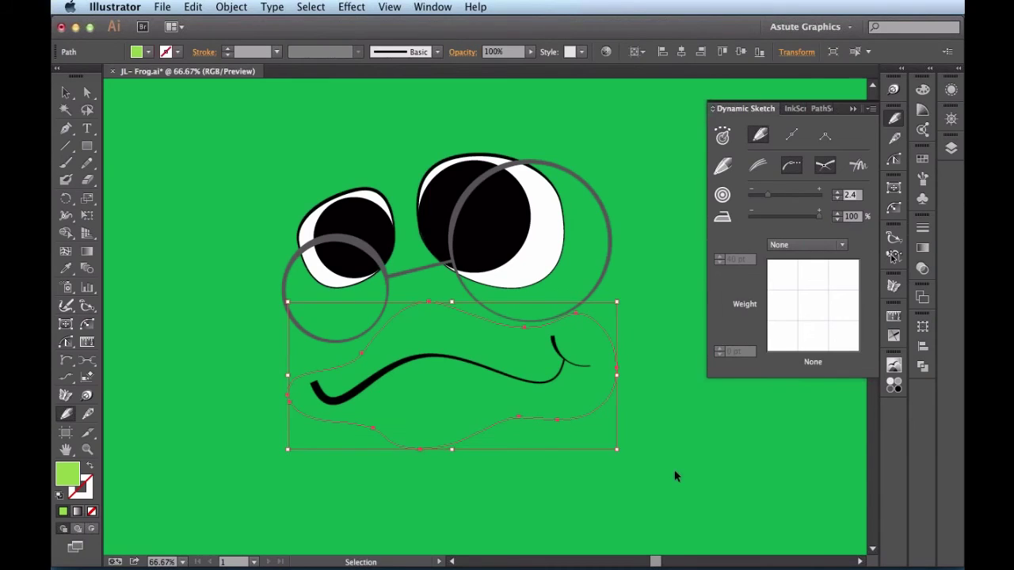
Bring the light green mouth shape forward above the green background and try to reshape its left end with Dynamic Sketch.
key("super+bracketright")
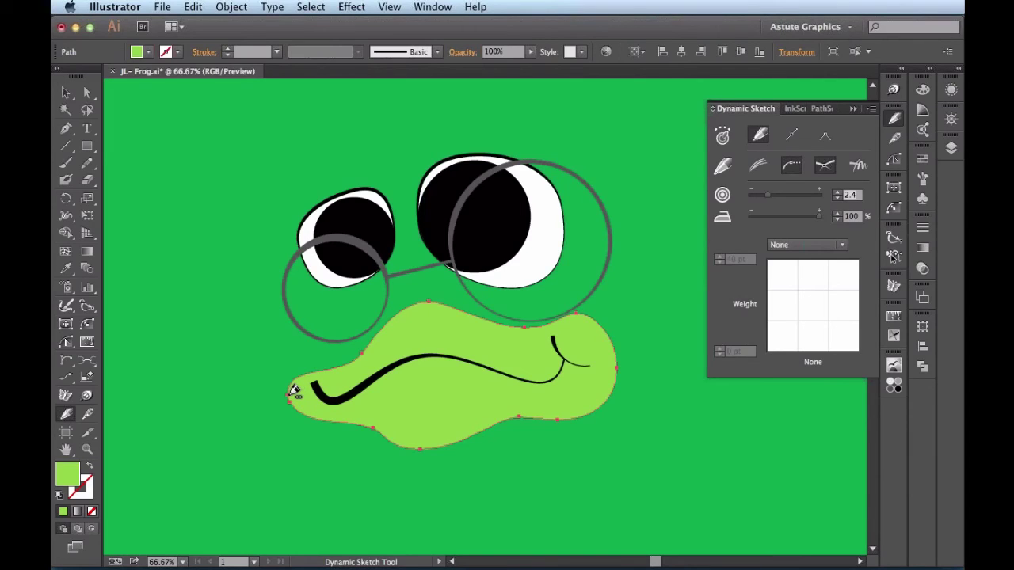
mouse_move(292, 390)
left_mouse_down()
mouse_move(379, 334)
mouse_move(381, 348)
mouse_move(375, 336)
mouse_move(334, 347)
mouse_move(290, 389)
left_mouse_up()
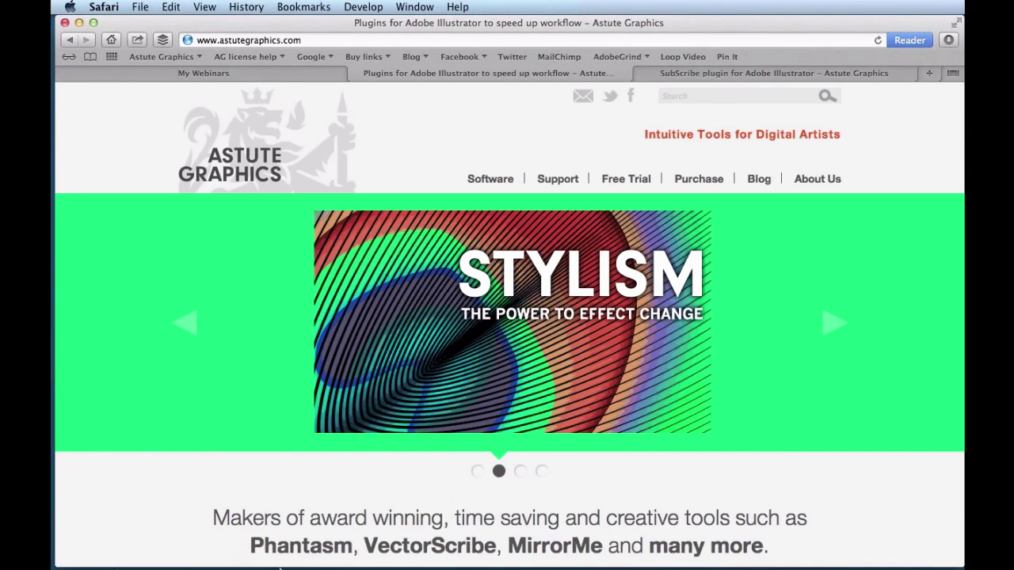
Switch from Safari to Illustrator by relaunching it, and dismiss the problem report without using its reopen option.
mouse_move(279, 567)
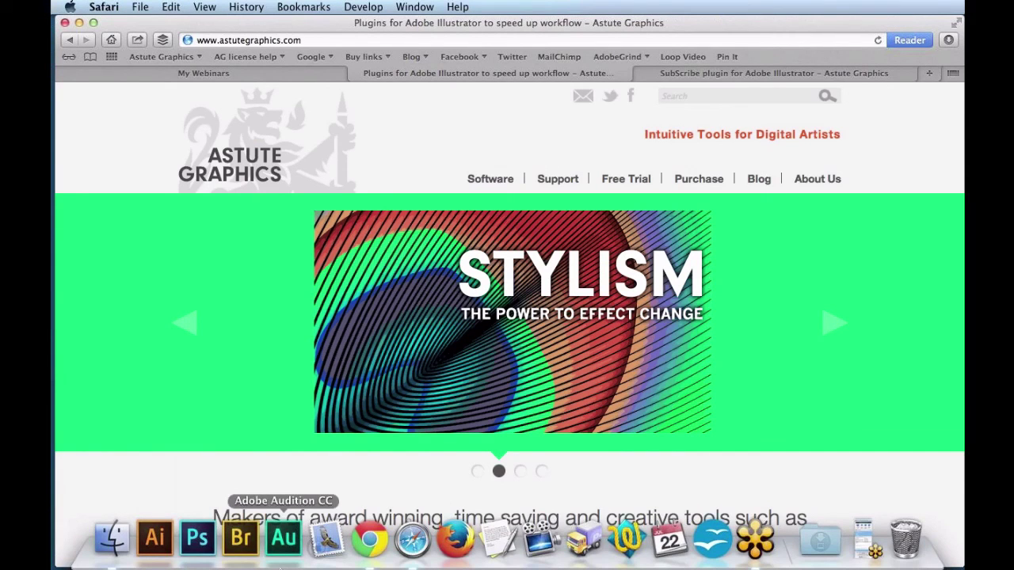
left_click(155, 538)
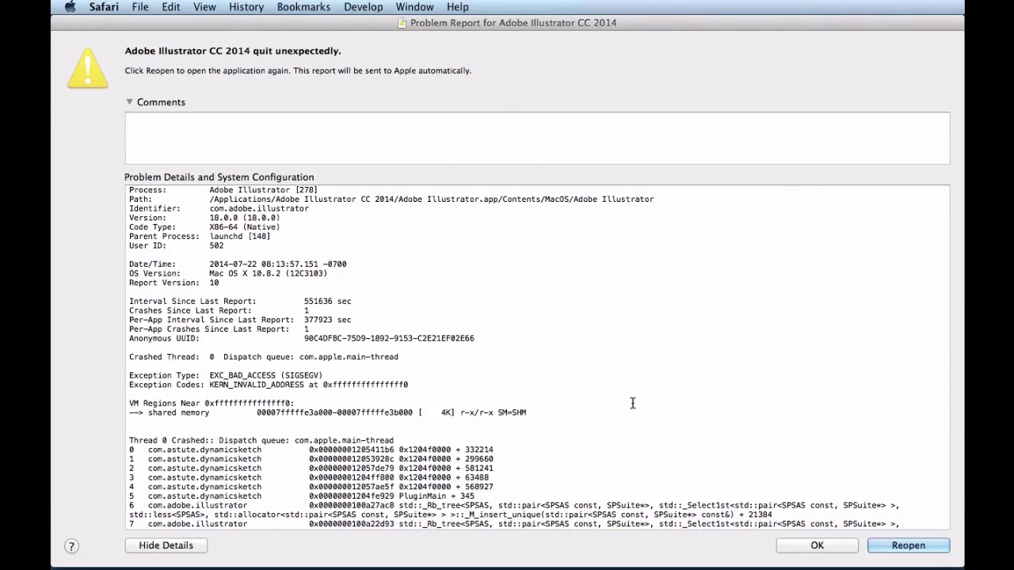
left_click(832, 547)
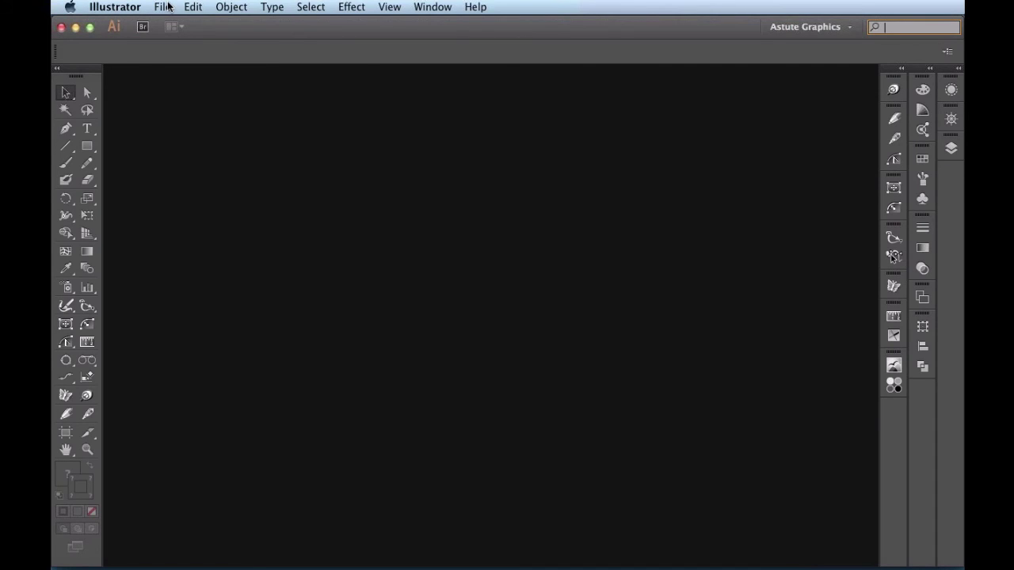
Open the file JL- Frog.ai from the Desktop.
left_click(166, 7)
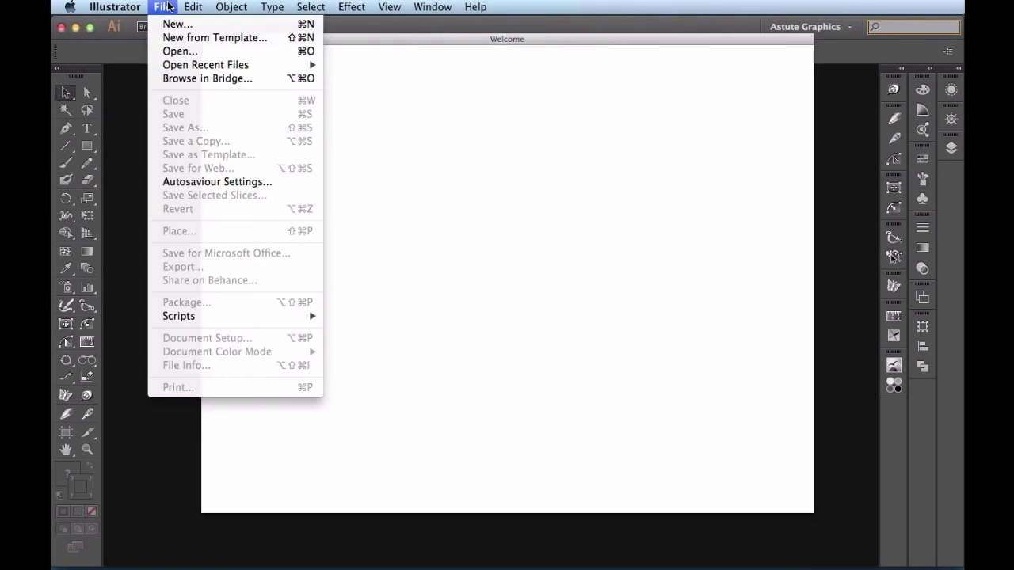
left_click(219, 52)
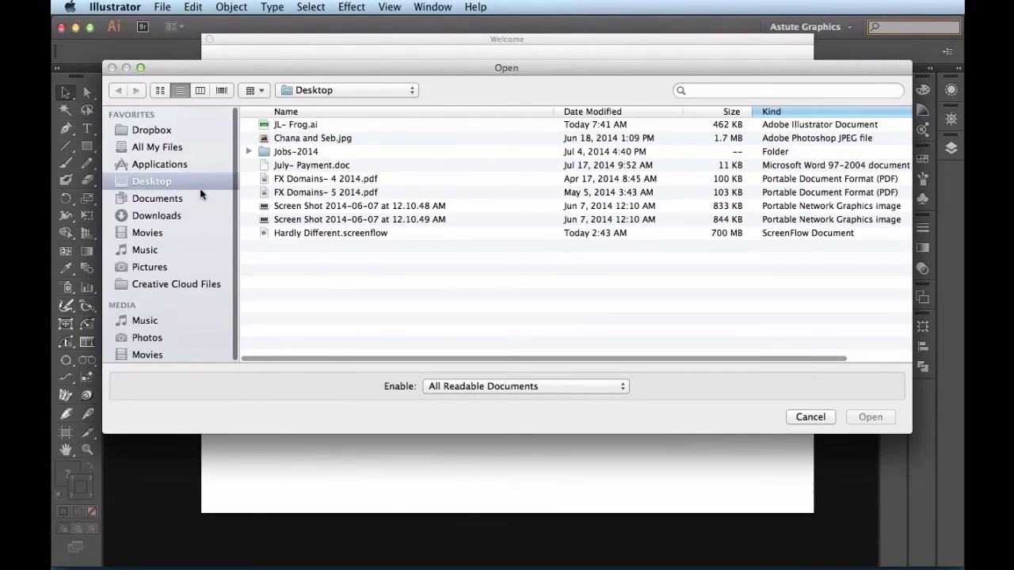
left_click(305, 127)
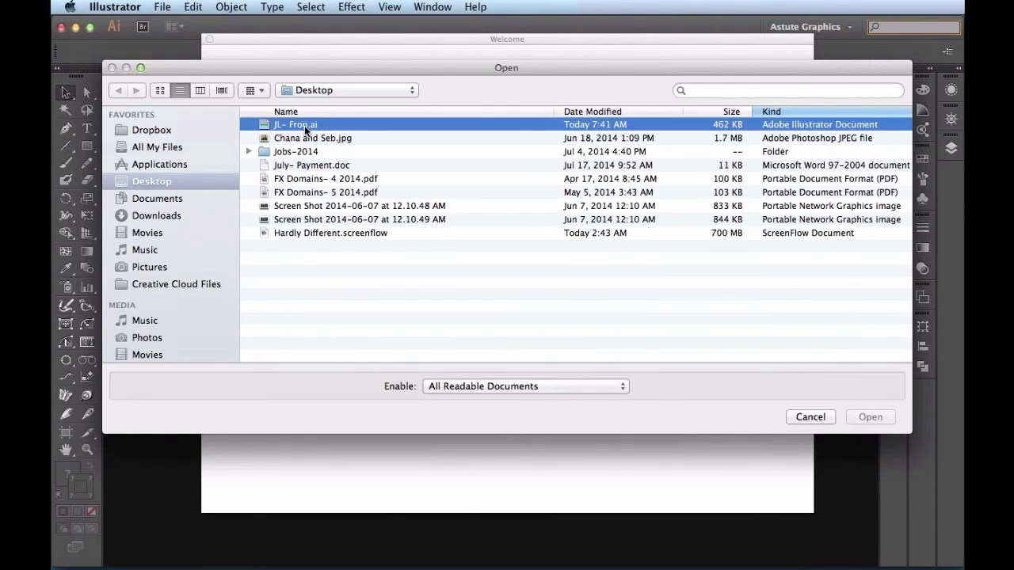
double_click(304, 125)
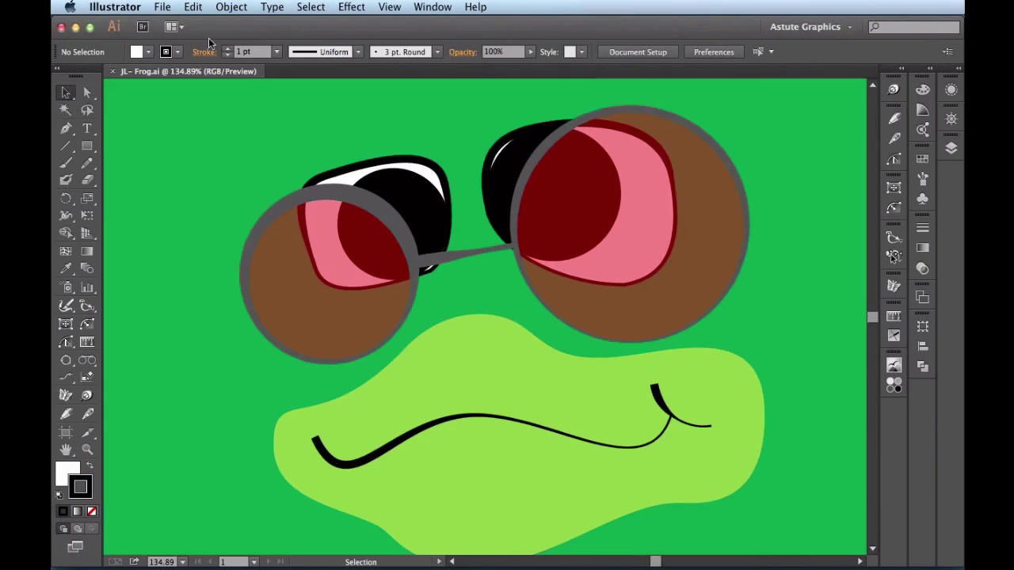
Select both lenses of the glasses and raise the opacity of their red fill to 100%.
left_click(477, 369)
left_click(374, 301)
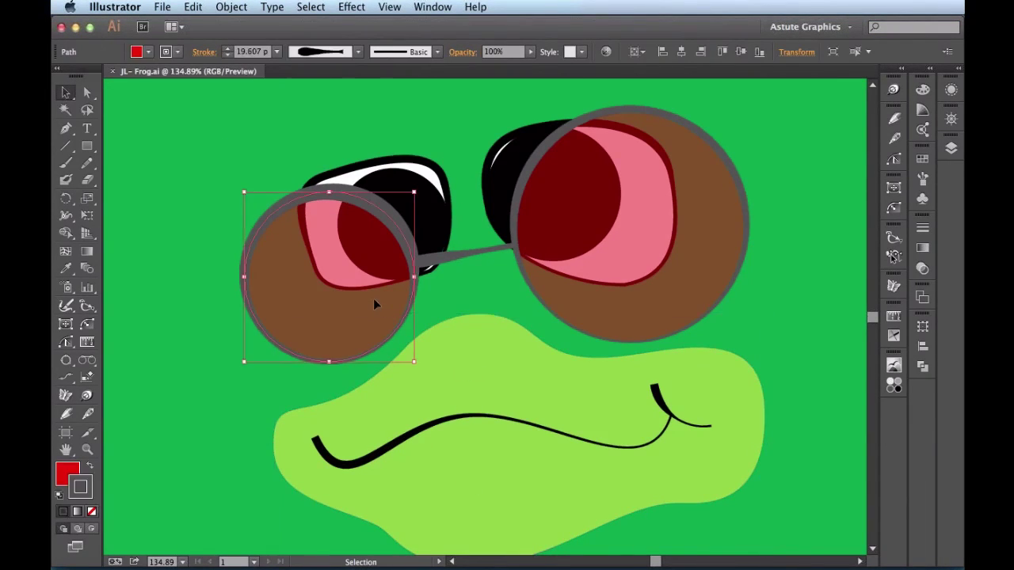
left_click(664, 298, "shift")
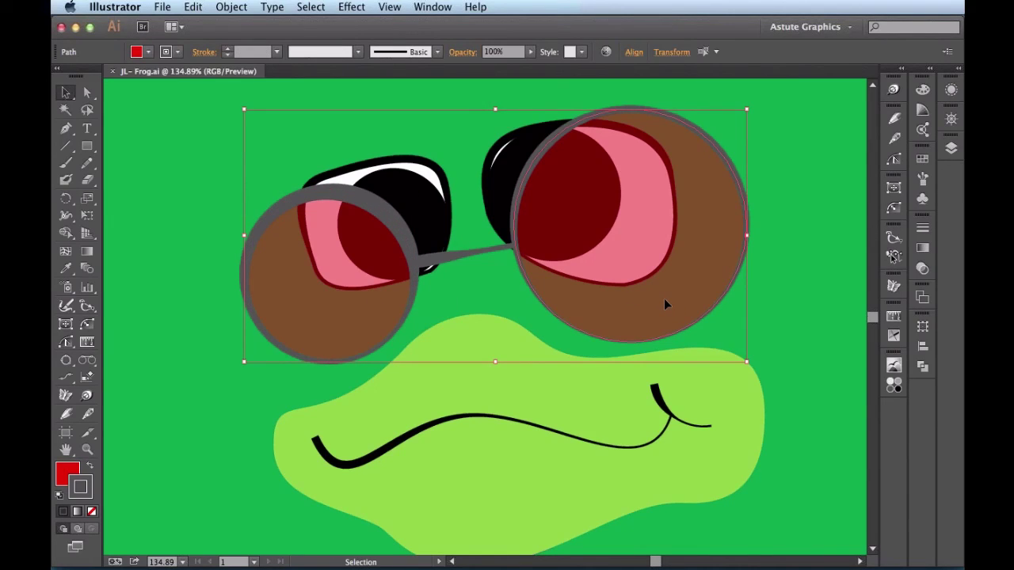
left_click(953, 89)
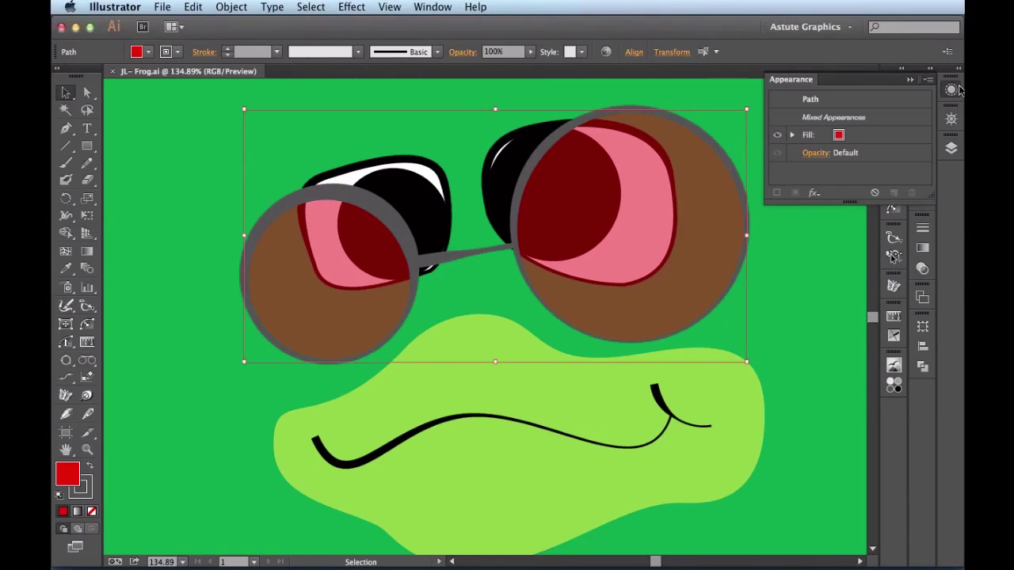
left_click(792, 135)
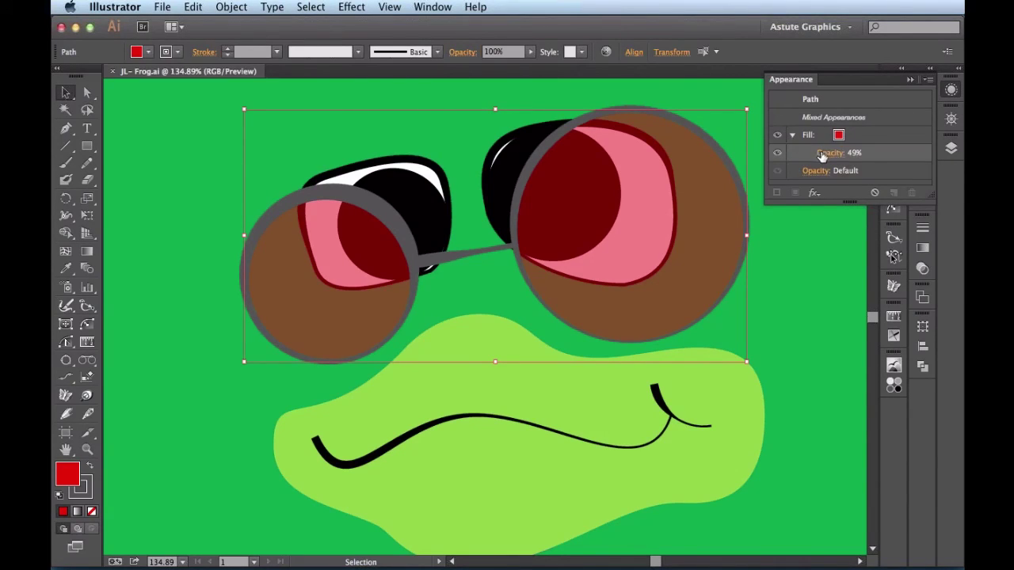
left_click(823, 152)
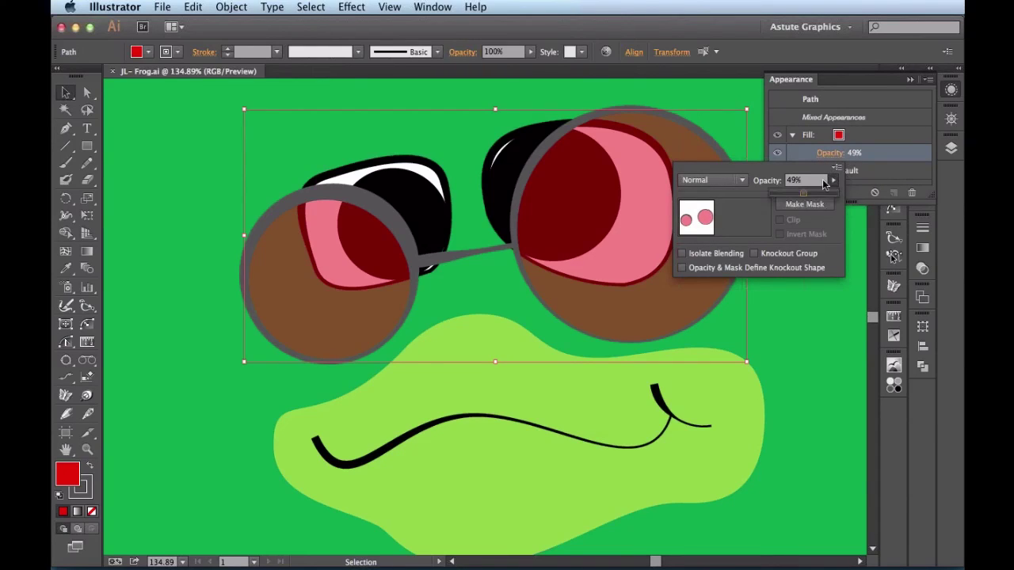
left_click_drag(805, 194, 854, 199)
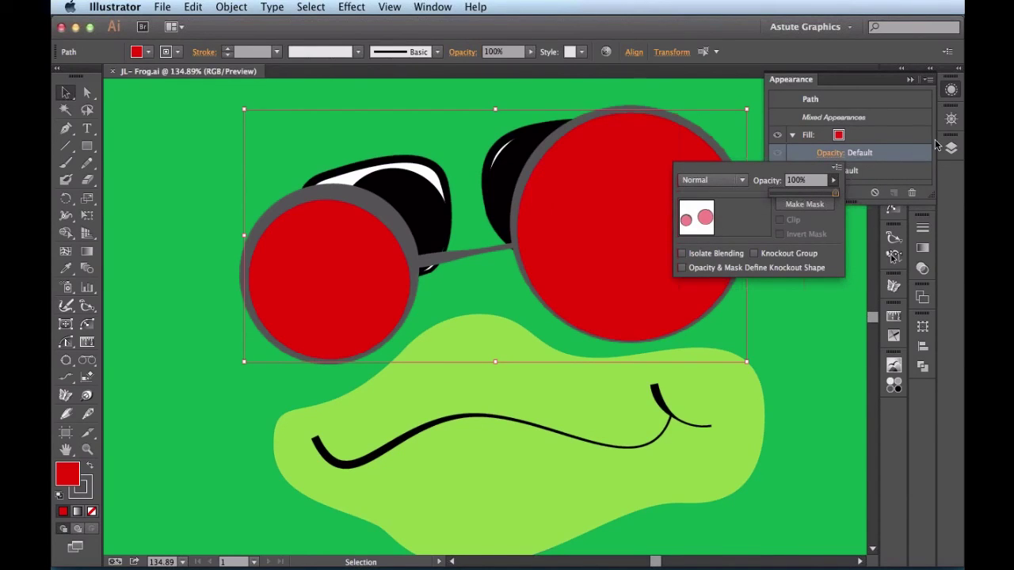
left_click_drag(937, 145, 951, 211)
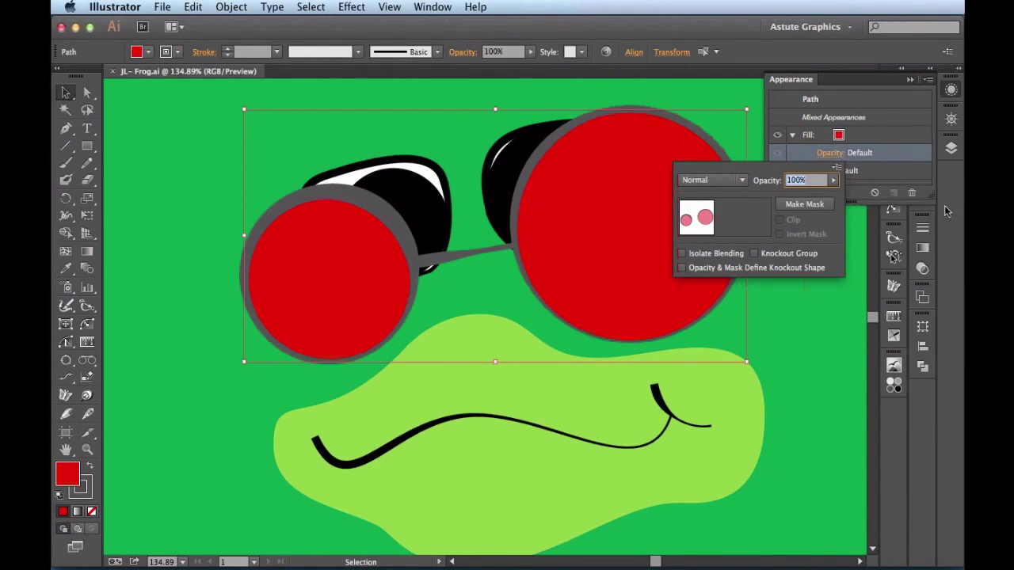
Remove the fill from both lenses, leaving only their gray strokes.
left_click(896, 159)
key("slash")
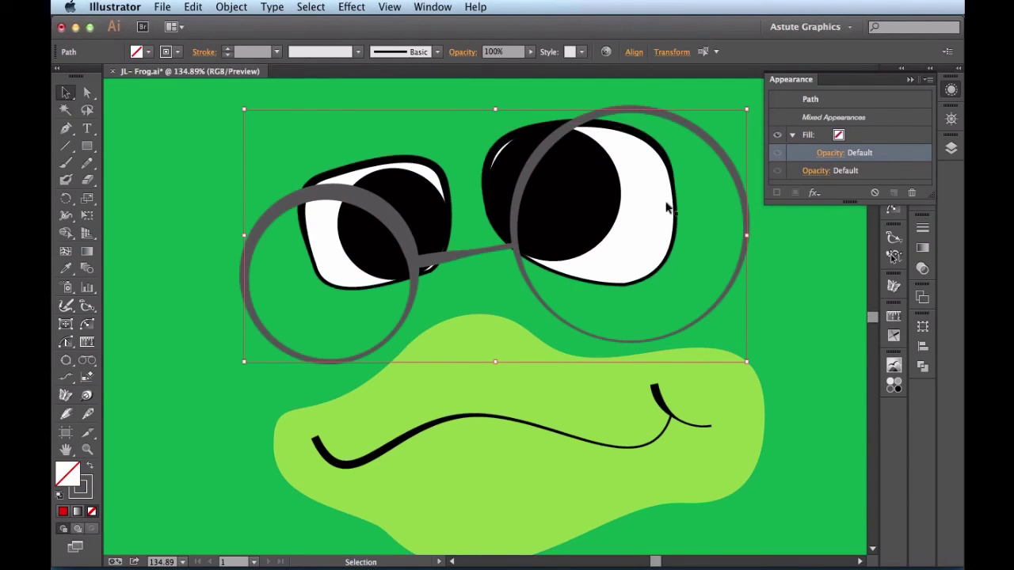
scroll(644, 317, "right", 5)
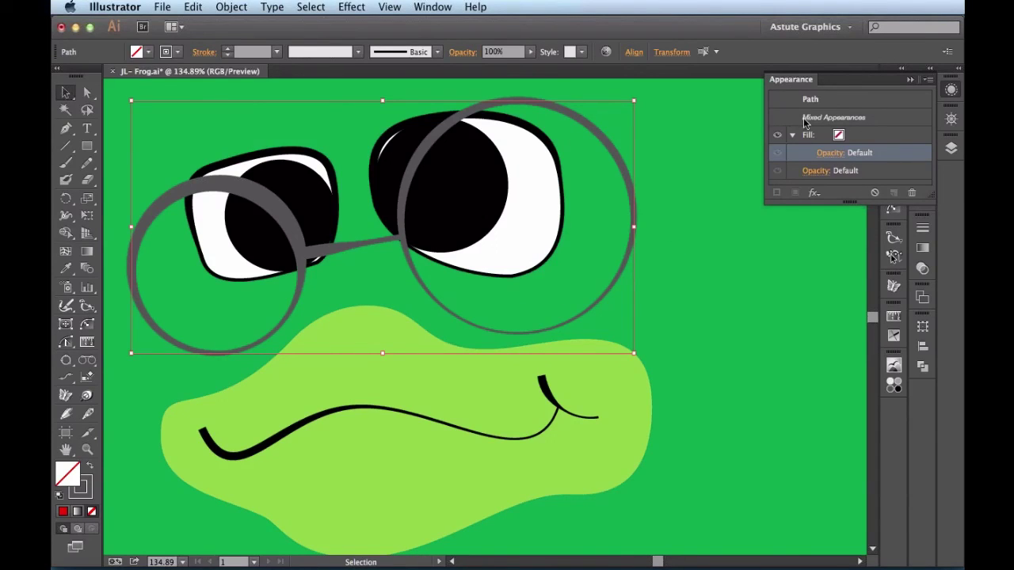
Apply the bright red swatch as the fill of both lenses.
left_click(850, 138)
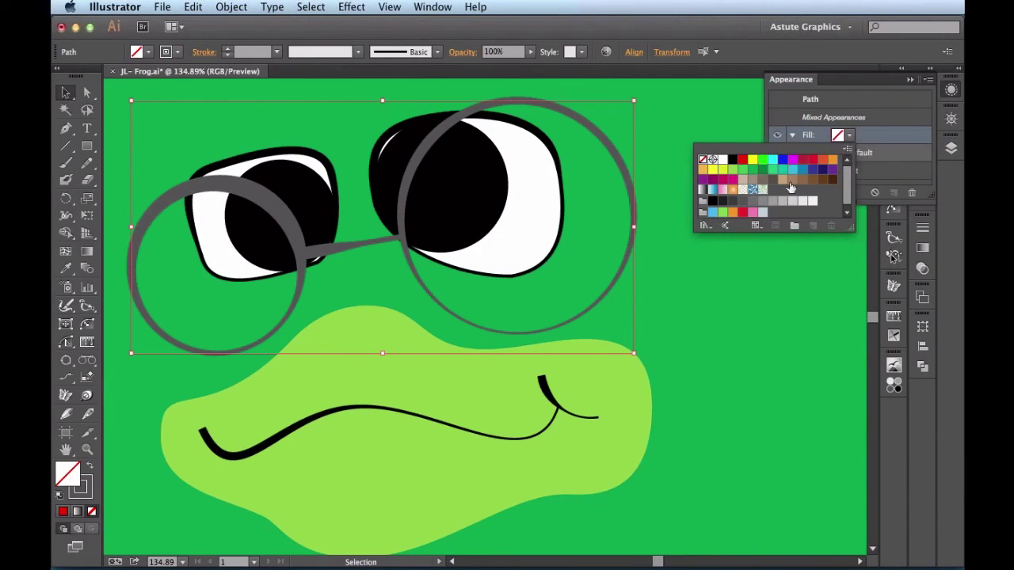
left_click(743, 162)
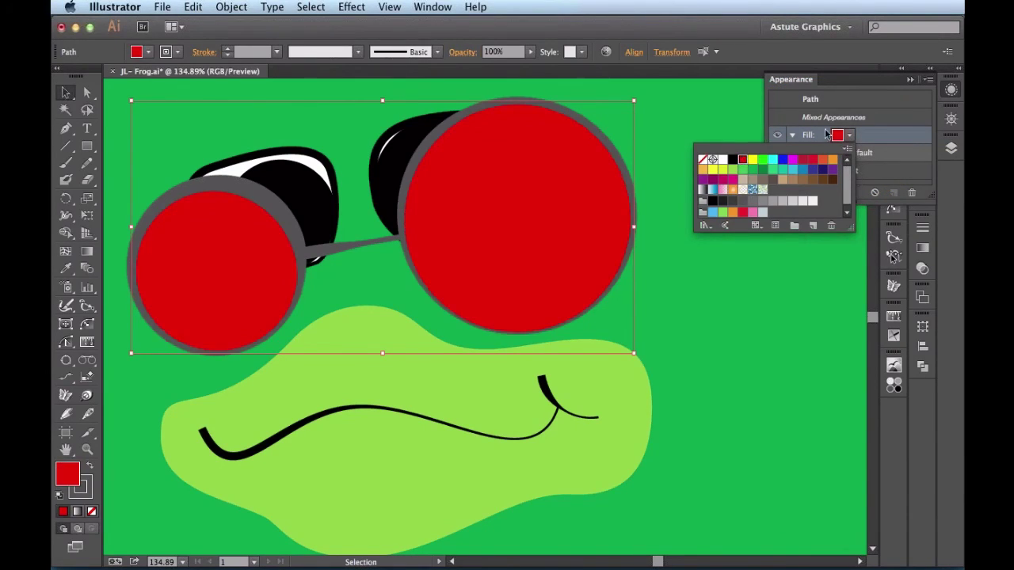
left_click(849, 136)
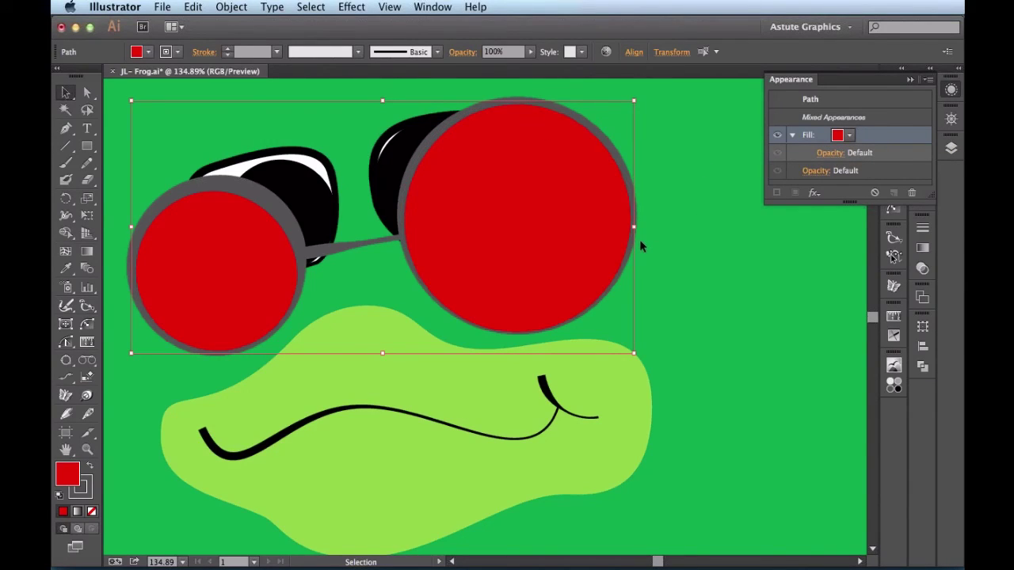
Lower only the fill opacity of both lenses to 48% and clear the selection.
left_click(829, 153)
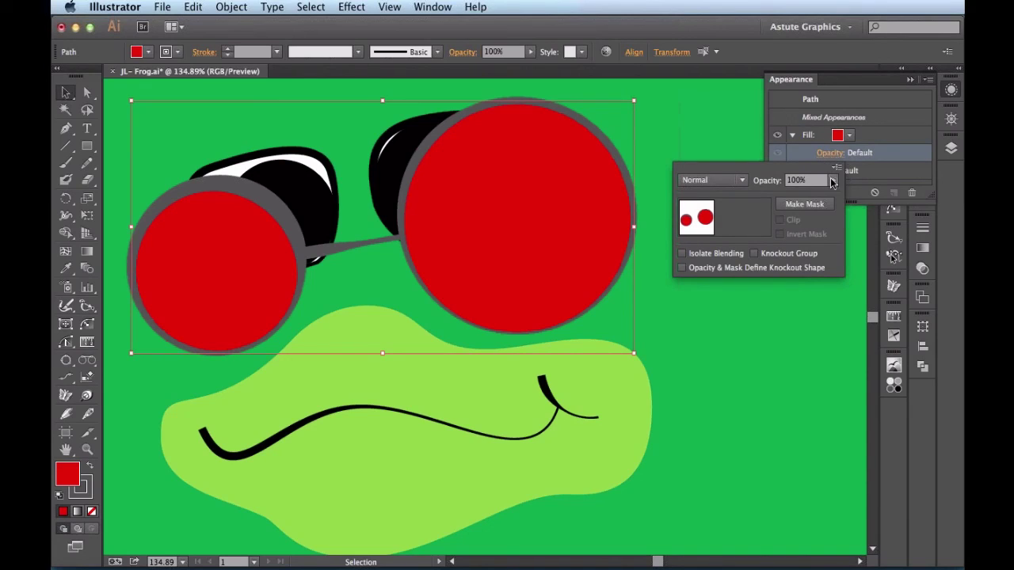
left_click(834, 180)
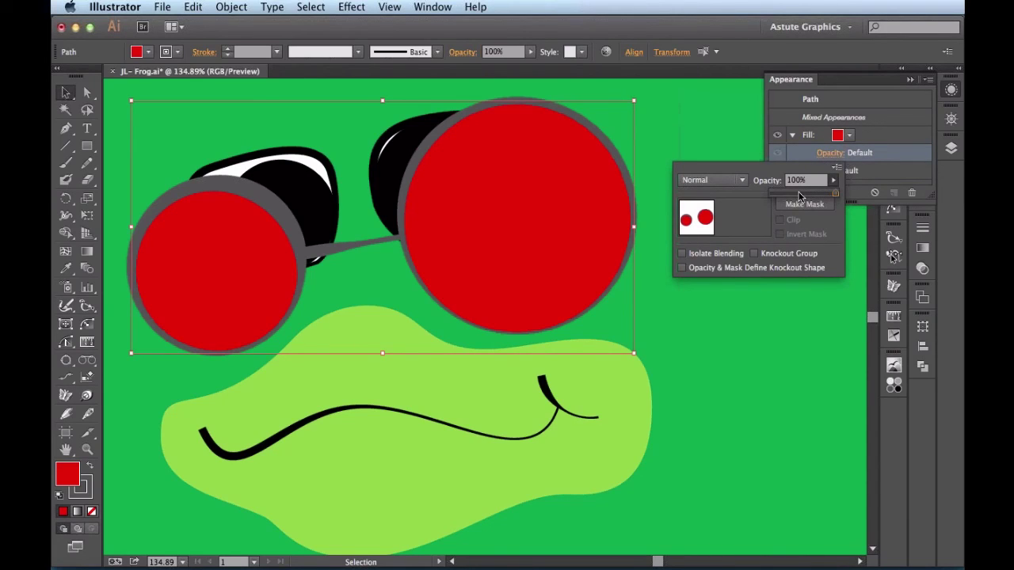
left_click(799, 195)
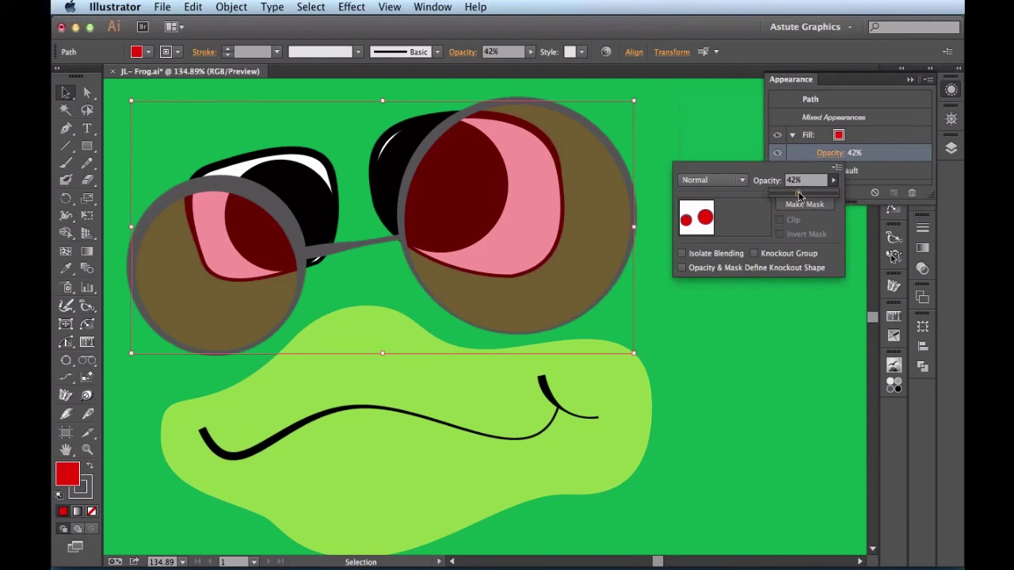
left_click_drag(799, 194, 803, 196)
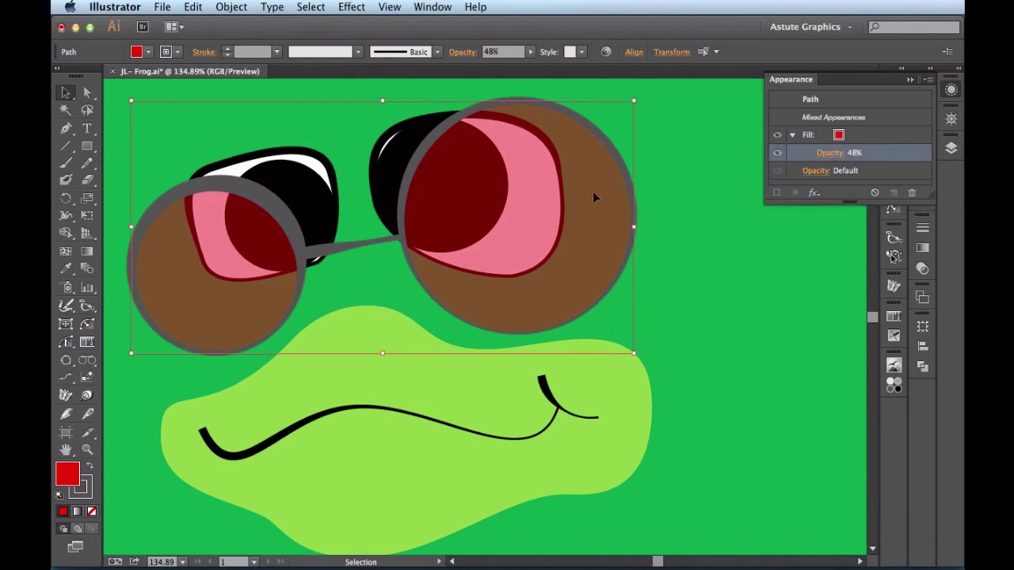
left_click(759, 326)
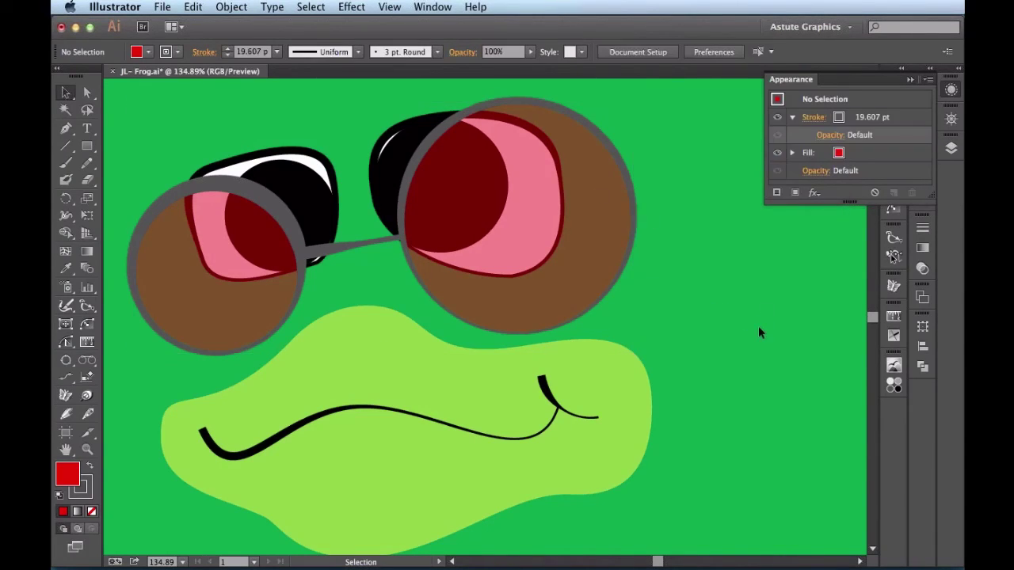
Collapse the Appearance settings, hide all interface panels and center the whole frog face in view.
left_click(952, 91)
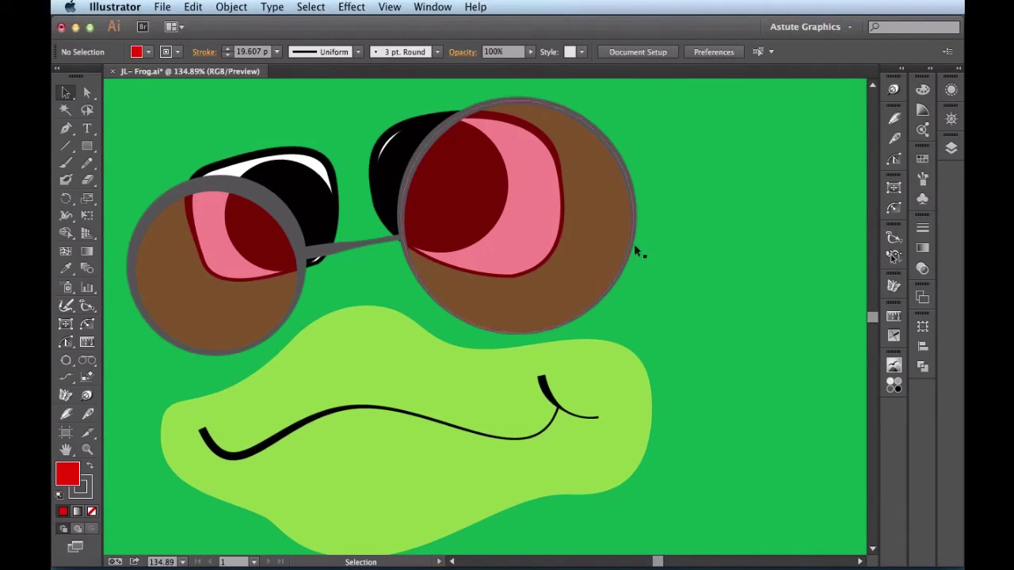
key("Tab")
left_click_drag(383, 407, 530, 407)
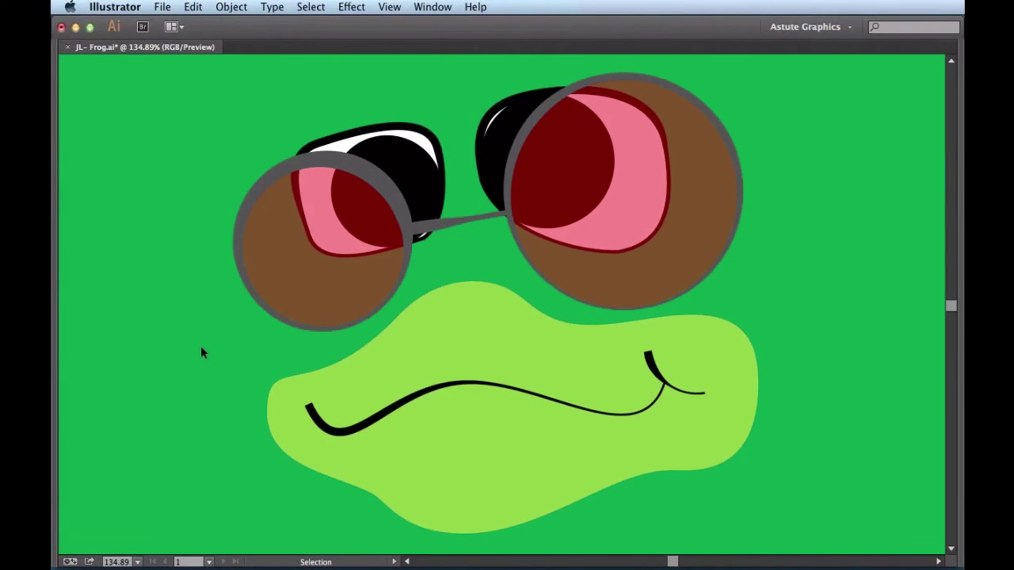